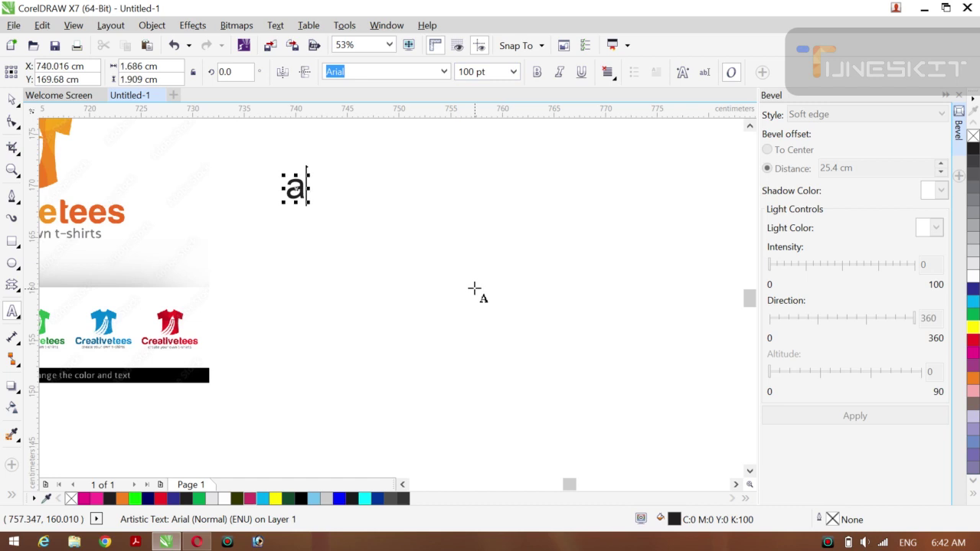
# Replace the letter in the artistic text with a greeting line reading "A,A AM" followed by the presenter's full name.
pyautogui.press('BackSpace')
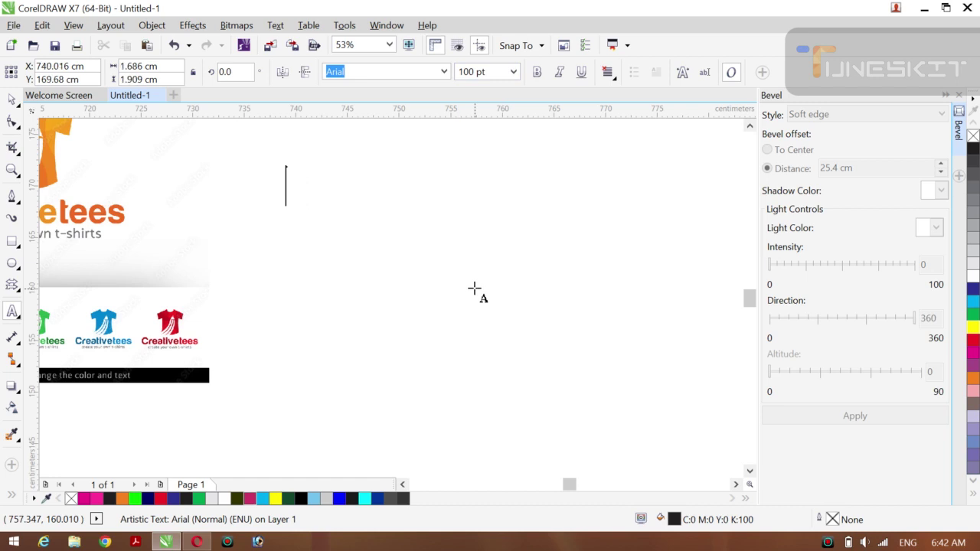
pyautogui.write('A,A AM ')
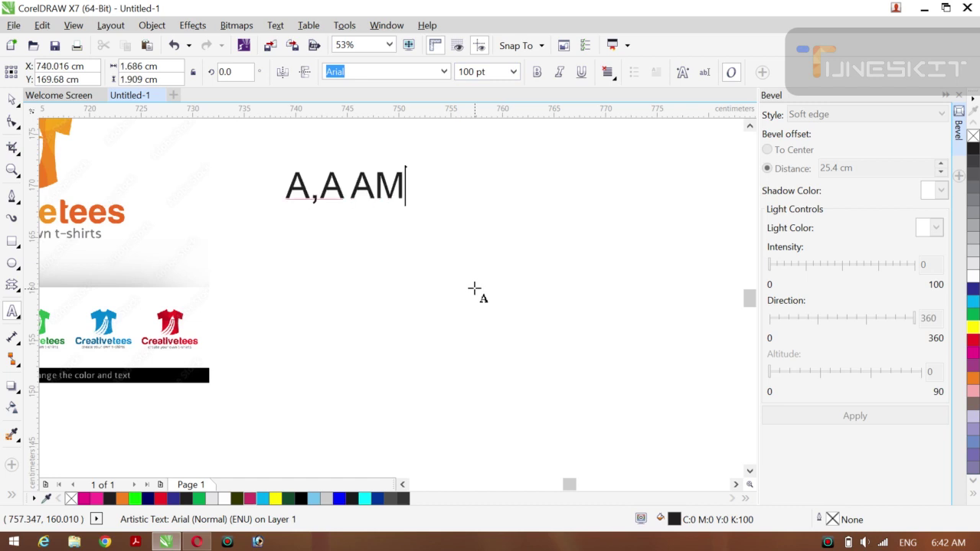
pyautogui.write('MOAZZ')
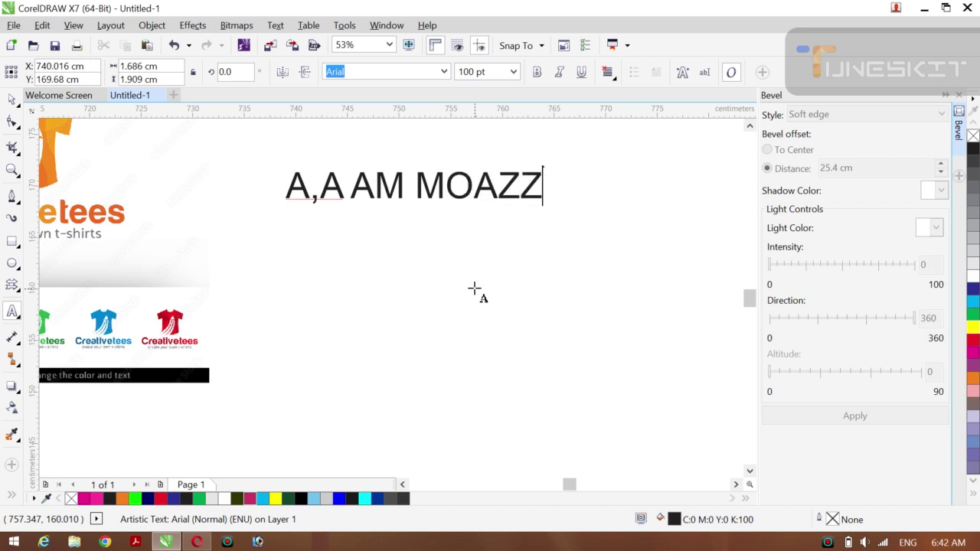
pyautogui.write('AM ALI')
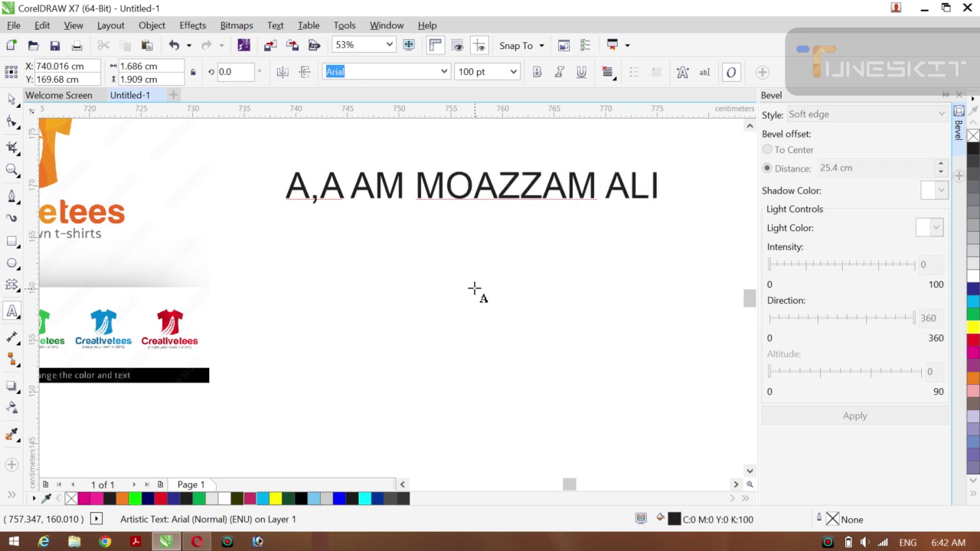
# Continue the message below the greeting with the lines "AP DAKH RHY HN MY" and "CHNL COREL DRW".
pyautogui.press('Return')
pyautogui.write('AP ')
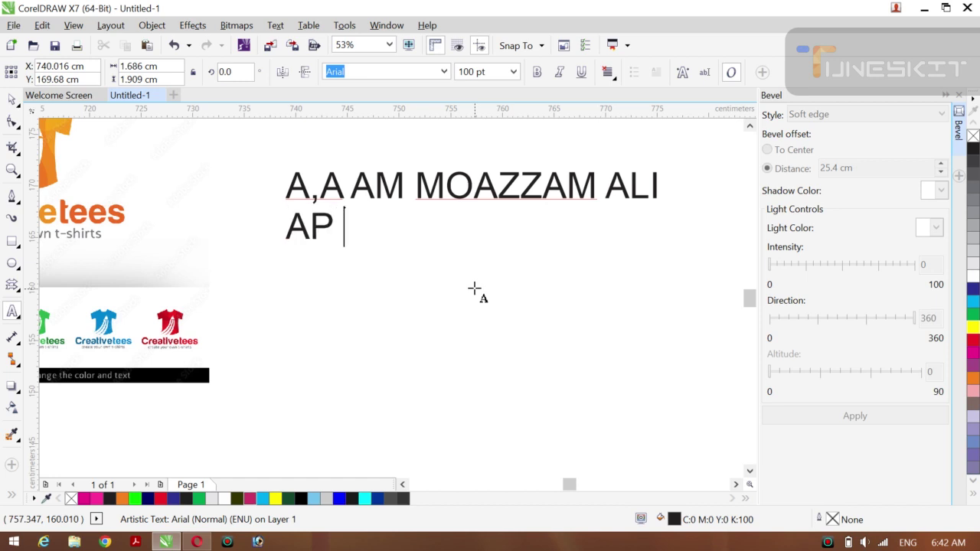
pyautogui.write('DAKH ')
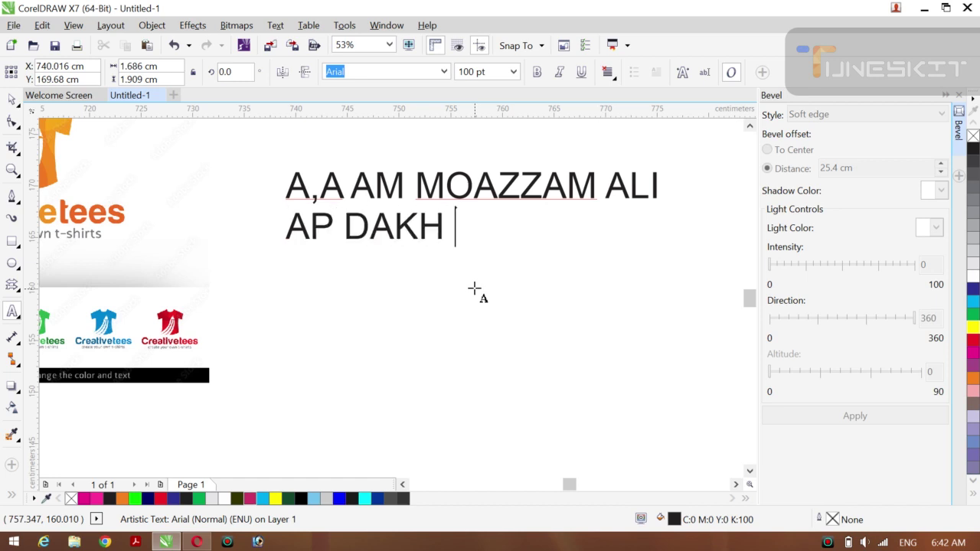
pyautogui.write('RHY HN MY')
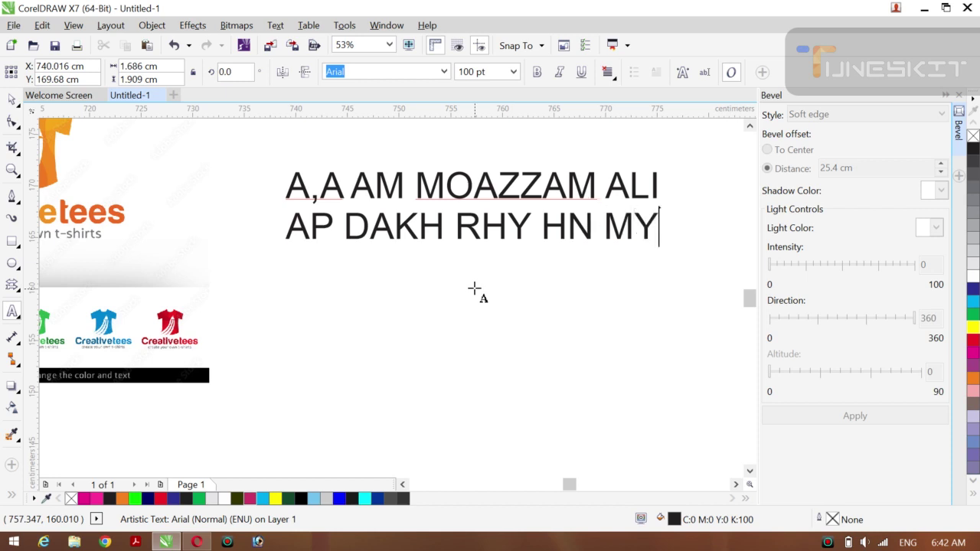
pyautogui.press('Return')
pyautogui.write('C')
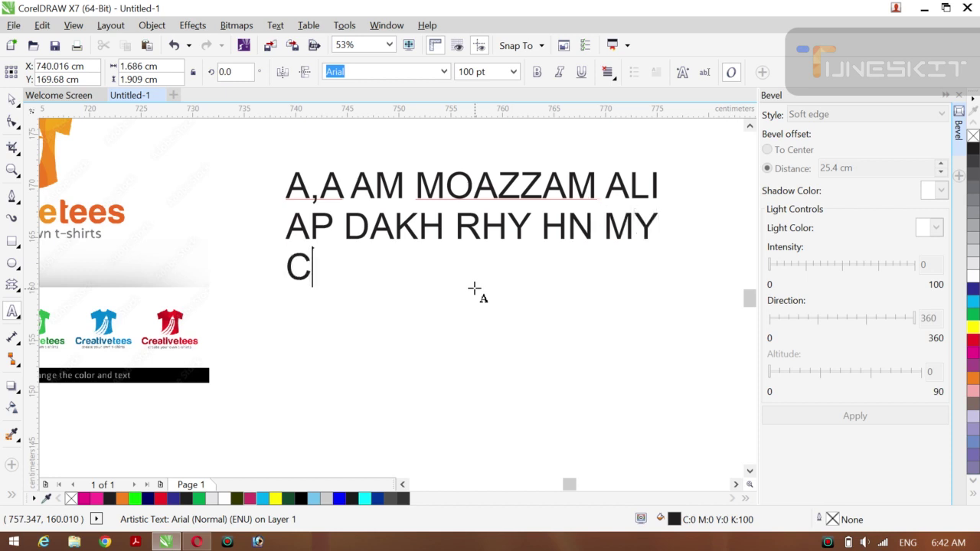
pyautogui.write('HNL CO')
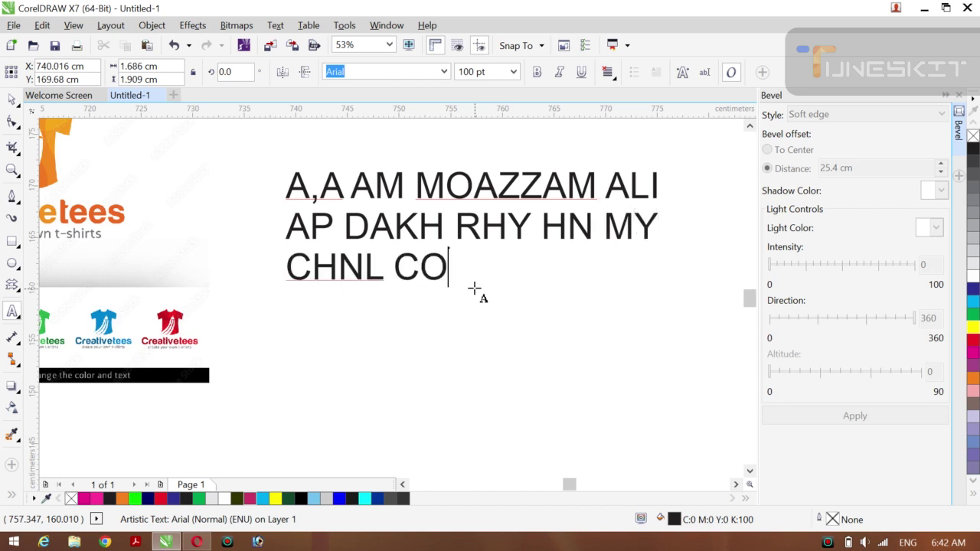
pyautogui.write('REL DR')
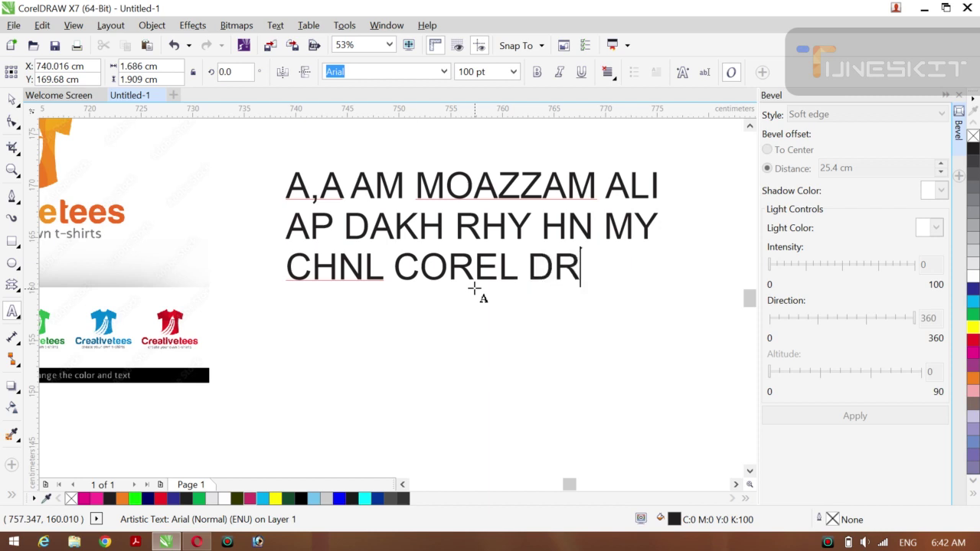
pyautogui.write('W ')
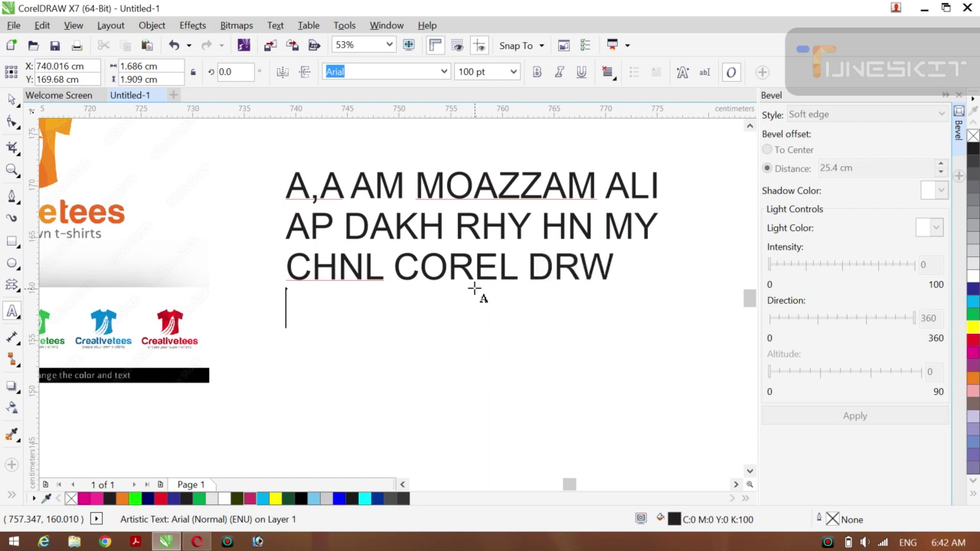
# Extend the message with the lines "HOUSE AJ HM BNIYN" and "GA THIS LOGO APNY", followed by the word "LIKE" on a new line.
pyautogui.write('HOUSE ')
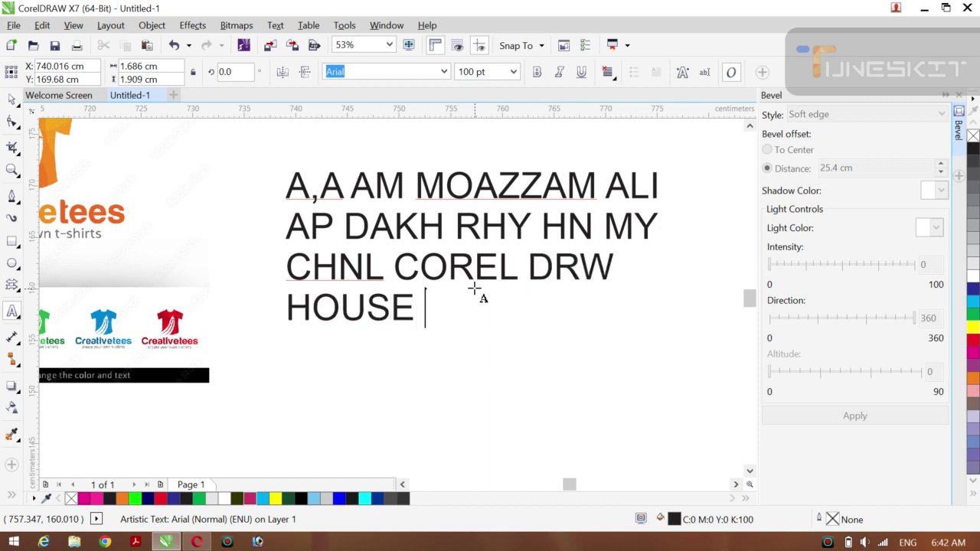
pyautogui.write('AJ HM')
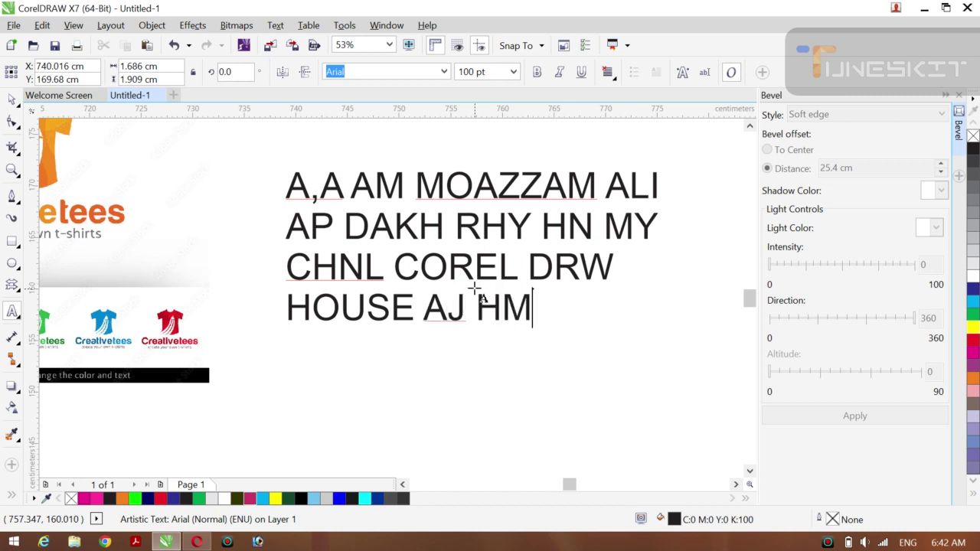
pyautogui.write(' BNIY')
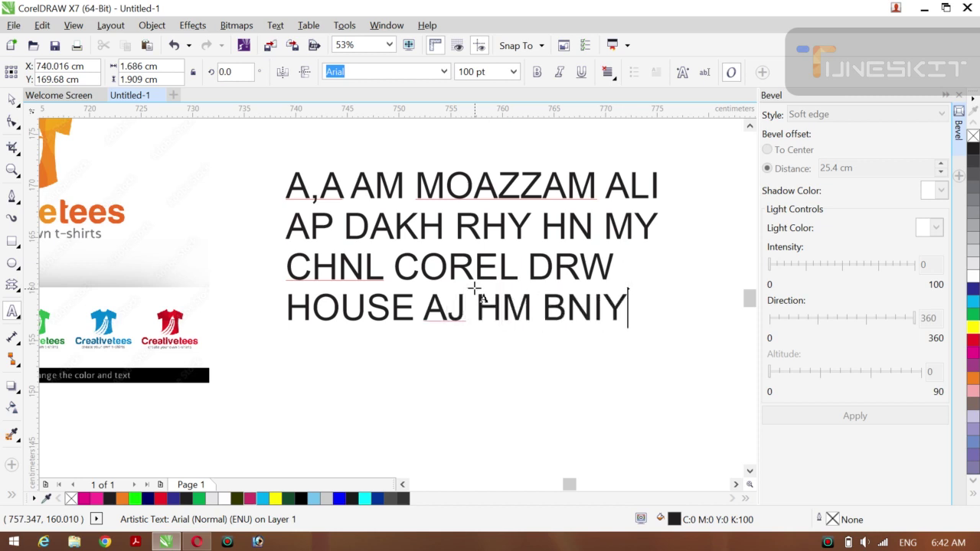
pyautogui.write('N ')
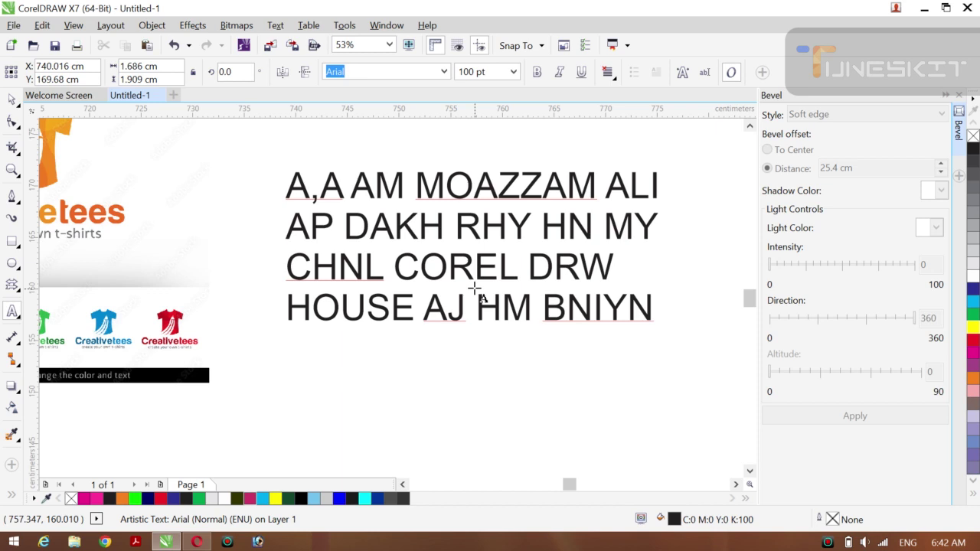
pyautogui.write('GA TH')
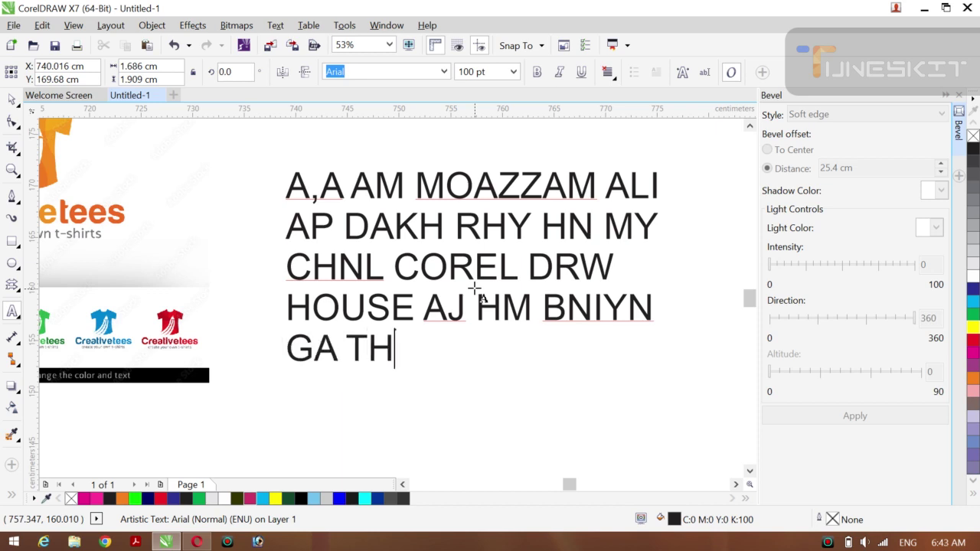
pyautogui.write('IS LO')
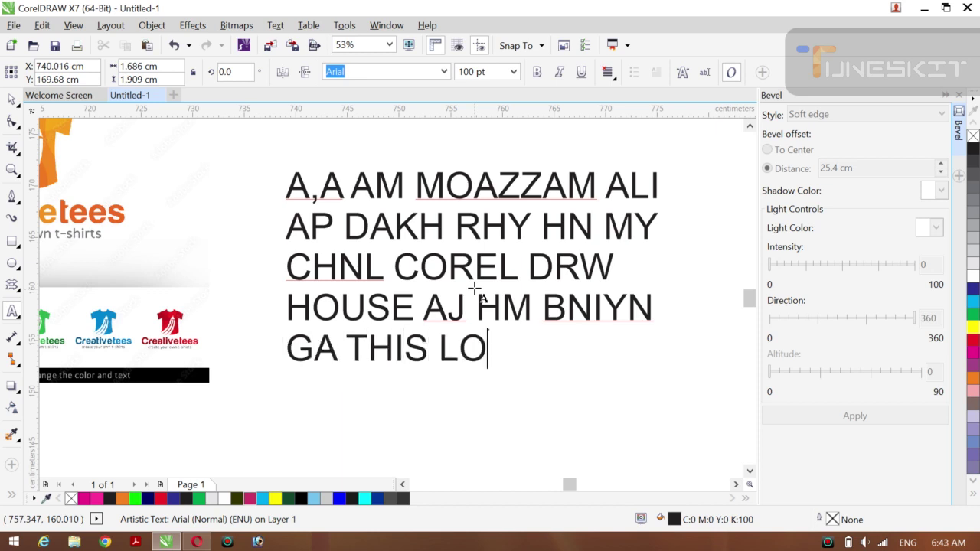
pyautogui.write('GO APN')
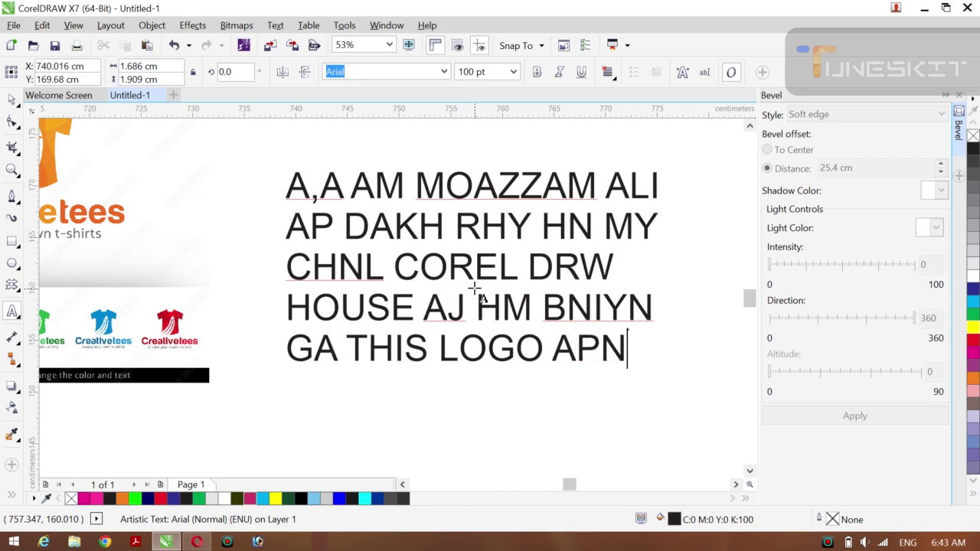
pyautogui.write('YLIKE ')
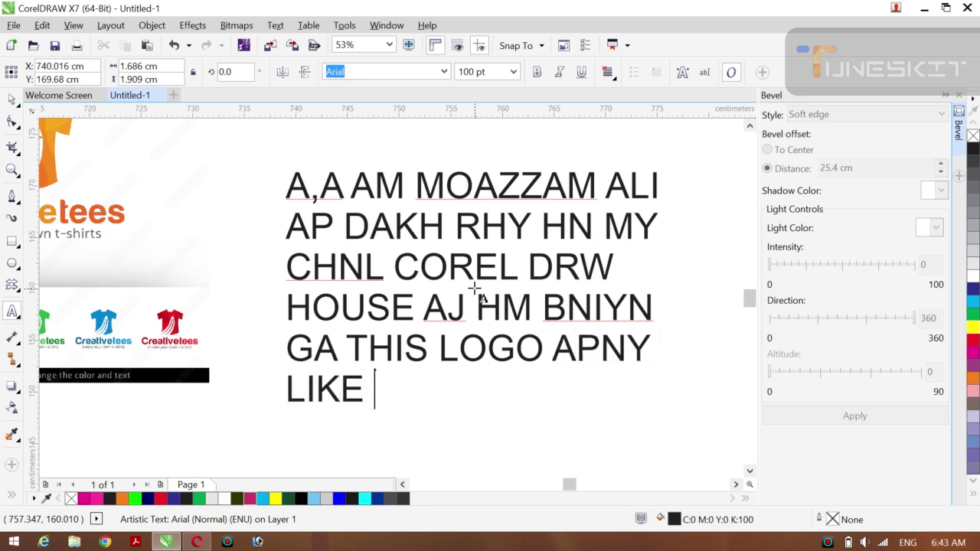
# Complete the line beginning with "LIKE" by adding "SUBSCRIB KRNA".
pyautogui.write('AUBS')
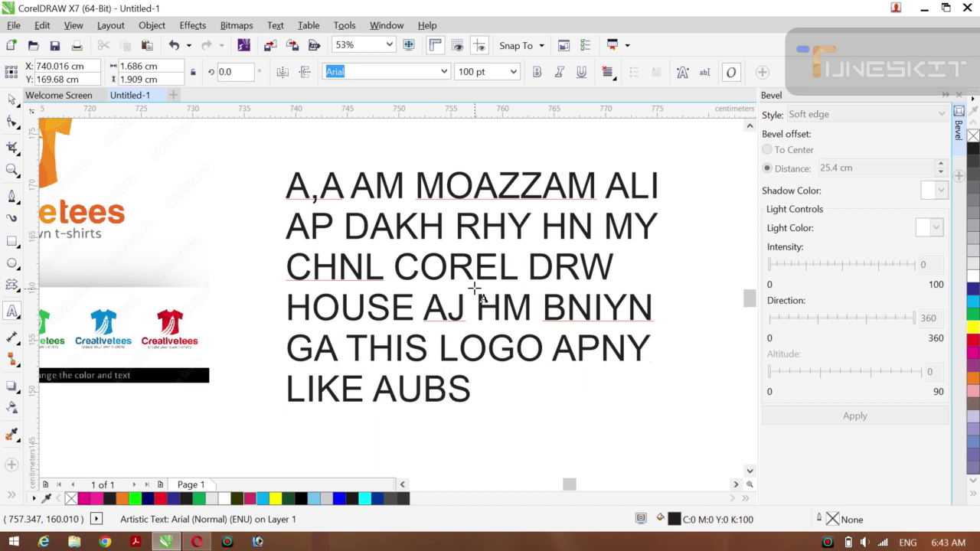
pyautogui.press('BackSpace')
pyautogui.press('BackSpace')
pyautogui.press('BackSpace')
pyautogui.press('BackSpace')
pyautogui.write('SU')
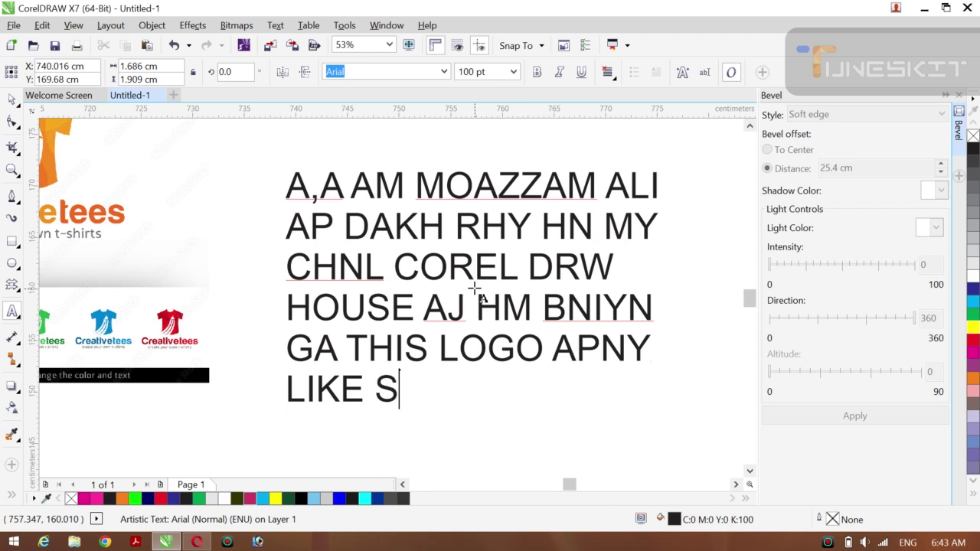
pyautogui.write('BSCR')
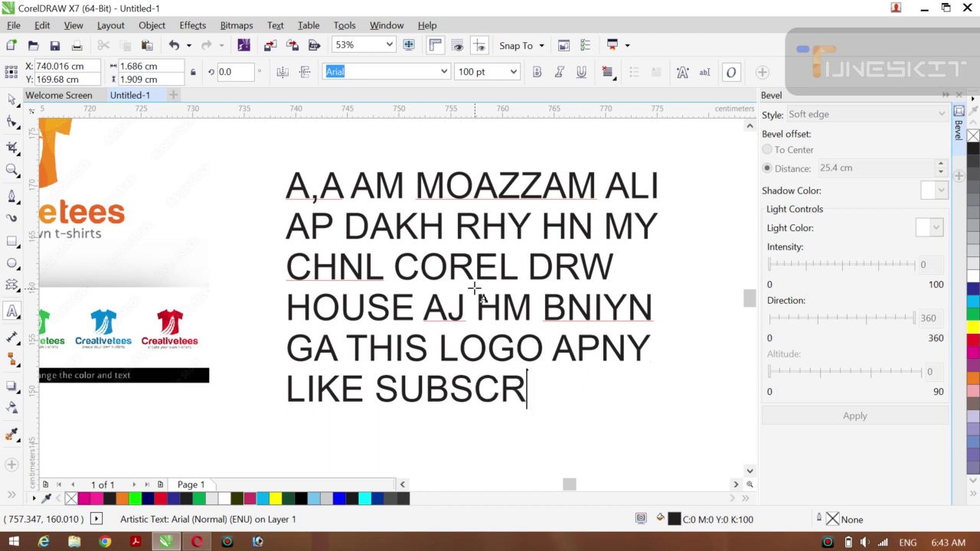
pyautogui.write('IB KRNA')
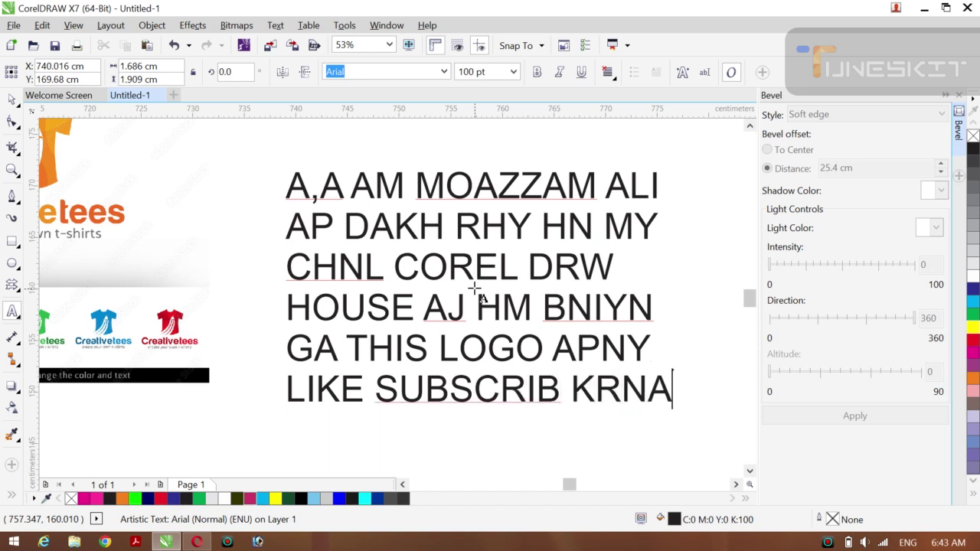
# Add a closing line reading "HA OUR EK BR DROOD" to the message.
pyautogui.press('Return')
pyautogui.write('HA ')
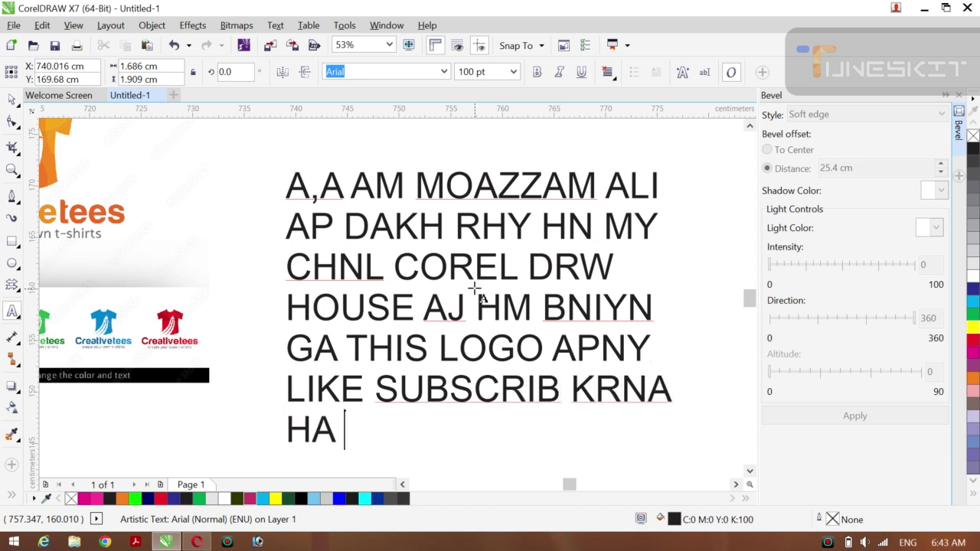
pyautogui.write('U')
pyautogui.press('BackSpace')
pyautogui.write('OU')
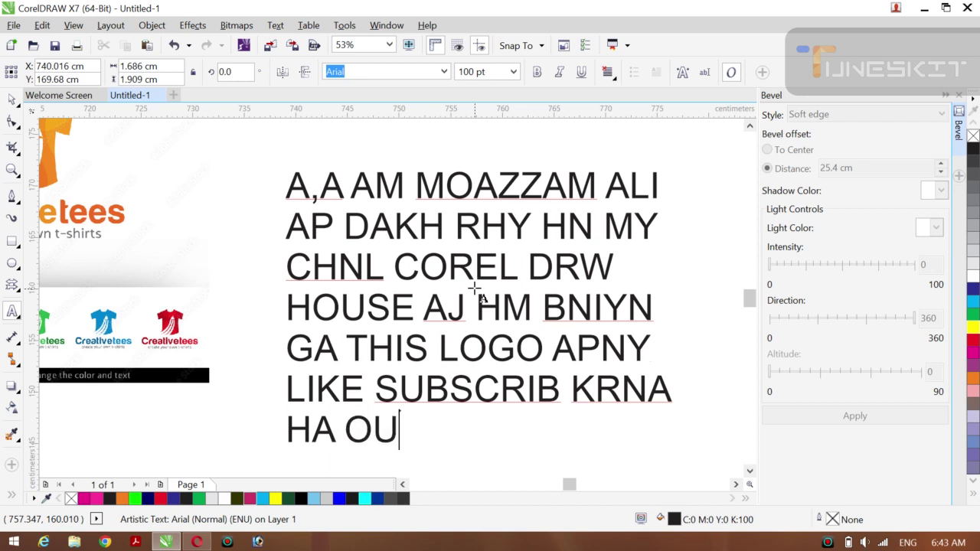
pyautogui.write('R EK')
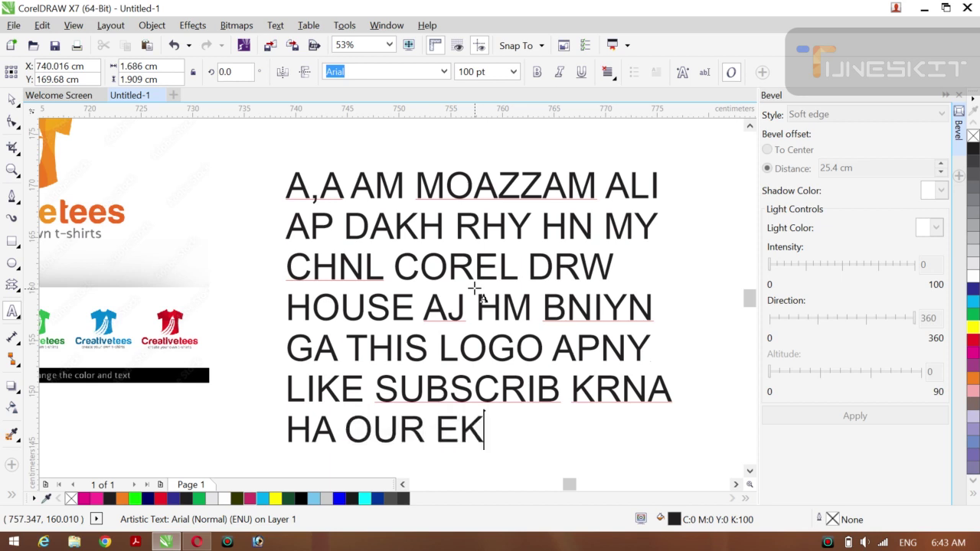
pyautogui.write(' BR DROOD')
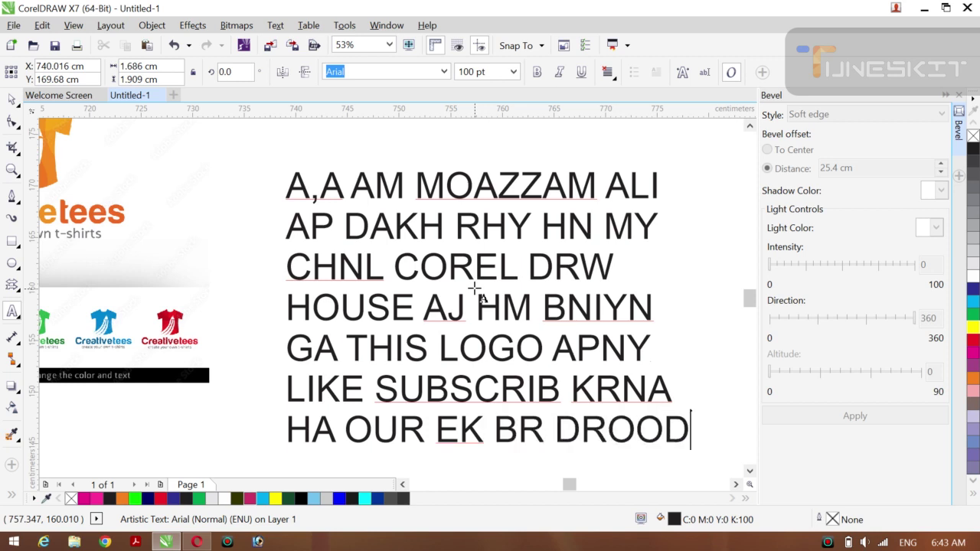
# Replace the entire message in the text object with the line "SHREEF PAR LEENA".
pyautogui.hotkey('ctrl', 'a')
pyautogui.press('Delete')
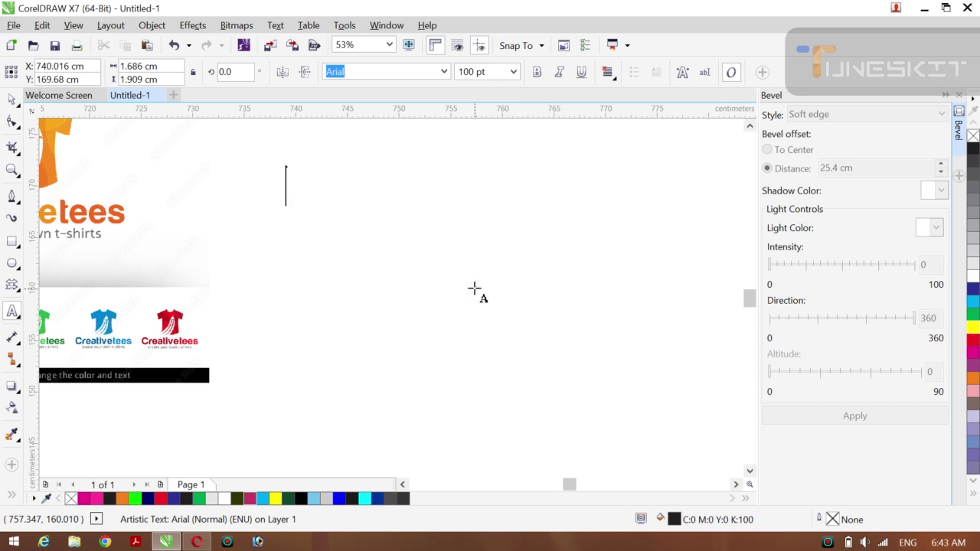
pyautogui.write('SHREEF ')
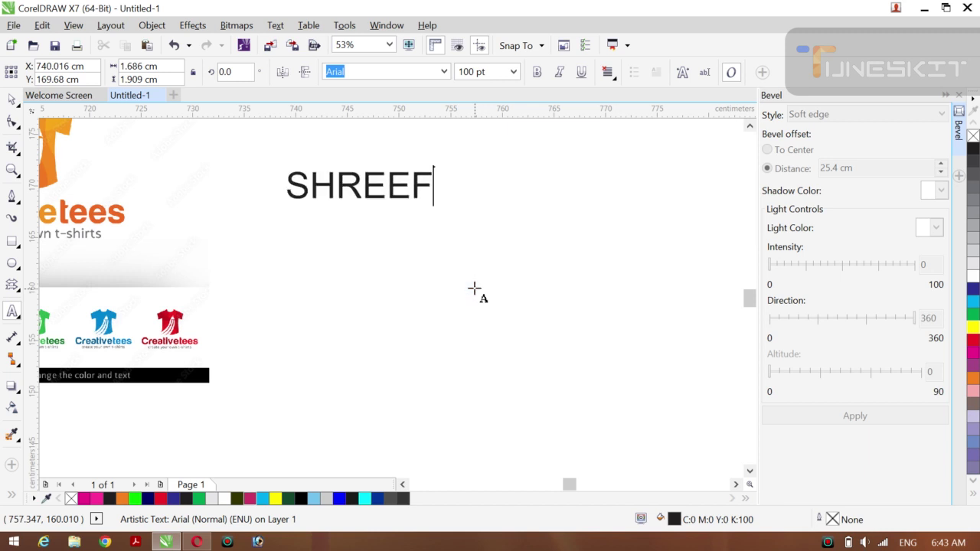
pyautogui.write('PAR ')
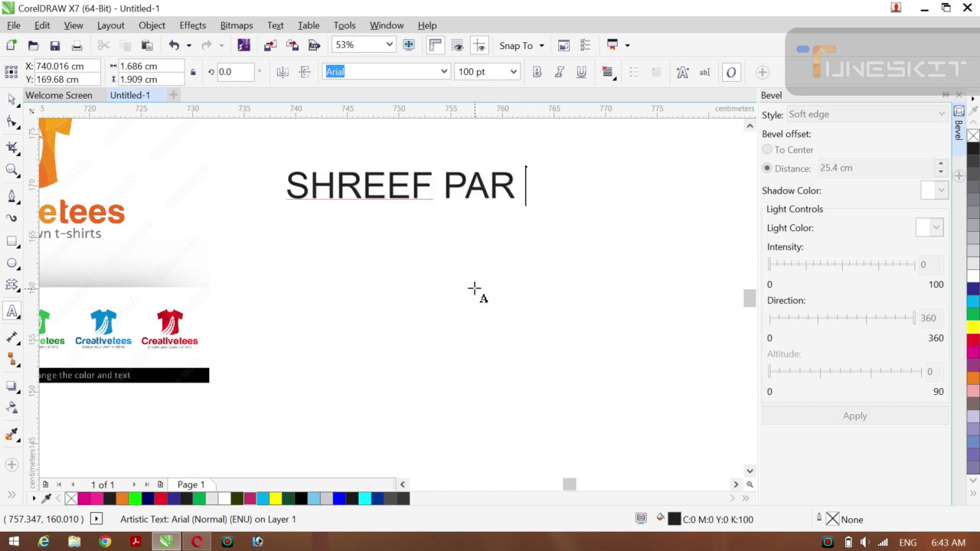
pyautogui.write('LEENA ')
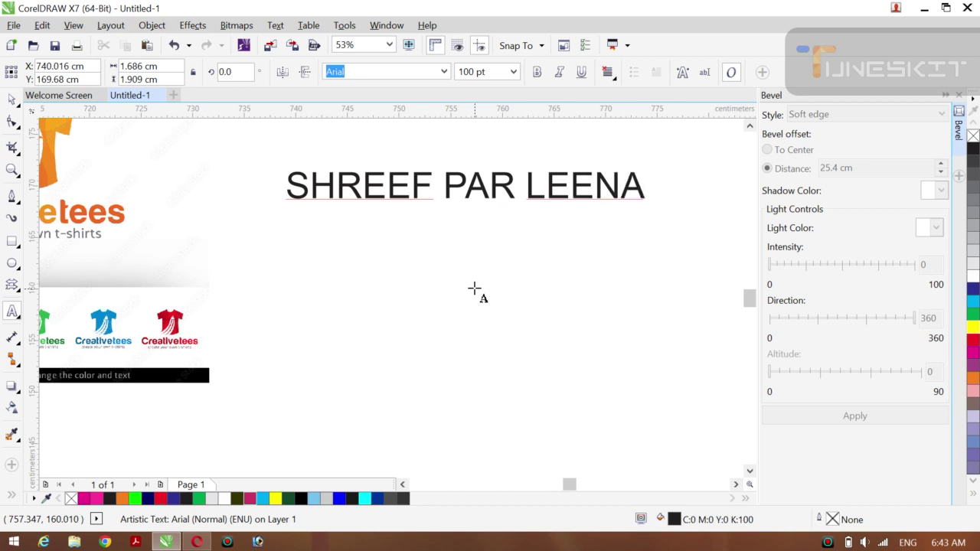
# Extend the message with the lines "HA DUNIA OUR AKHRT", "KI KAMYBI HA DROOD" and "SHREEF".
pyautogui.write('J')
pyautogui.press('BackSpace')
pyautogui.write('HA D')
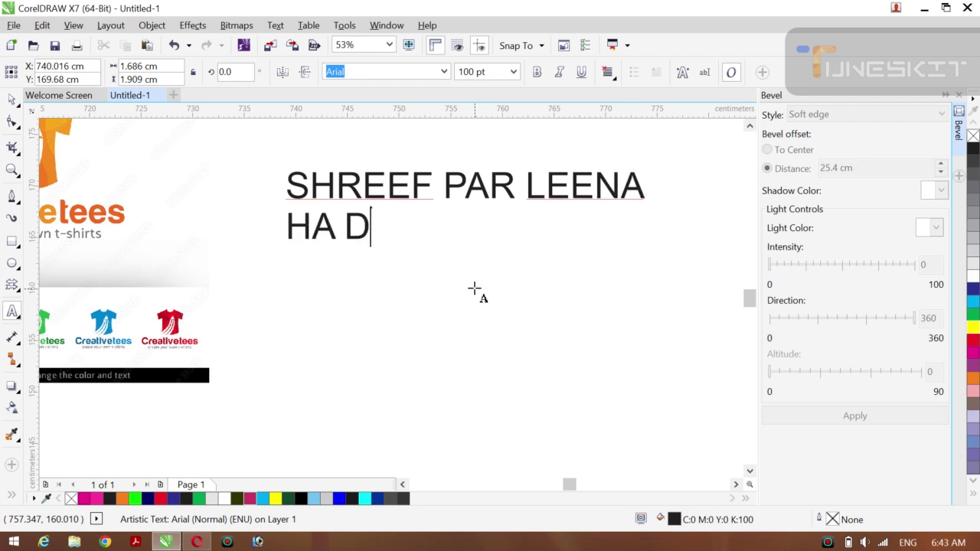
pyautogui.write('UNIA O')
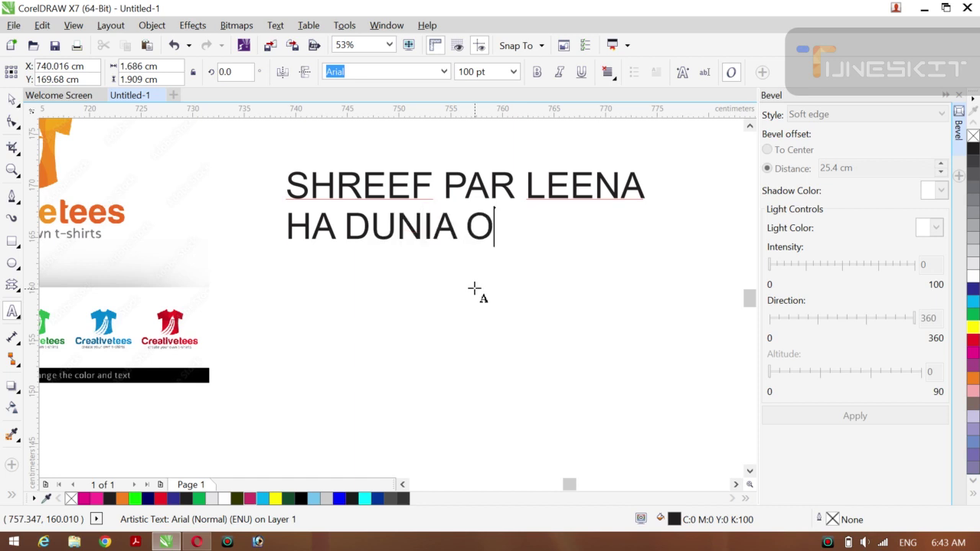
pyautogui.write('UR AKH')
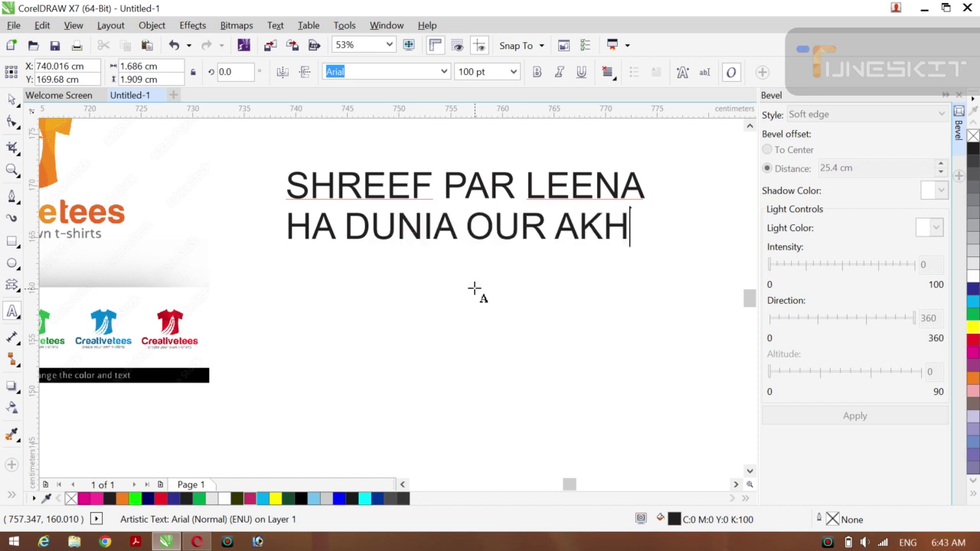
pyautogui.write('RT KI')
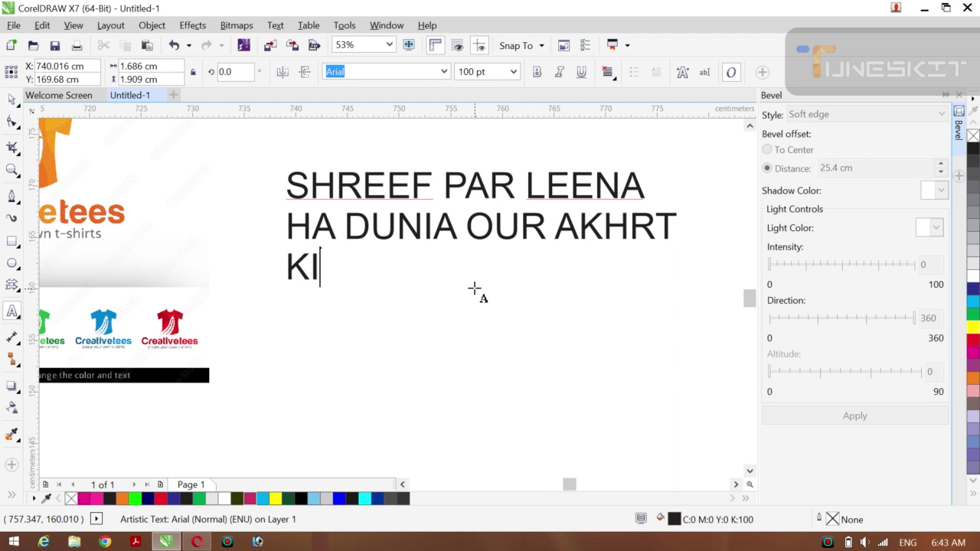
pyautogui.write(' KAMYB')
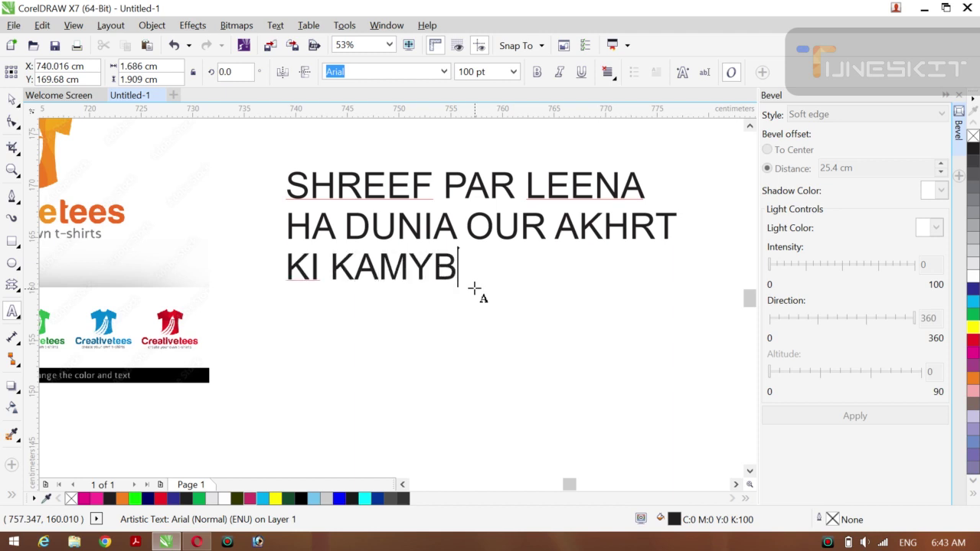
pyautogui.write('I HA DROOD')
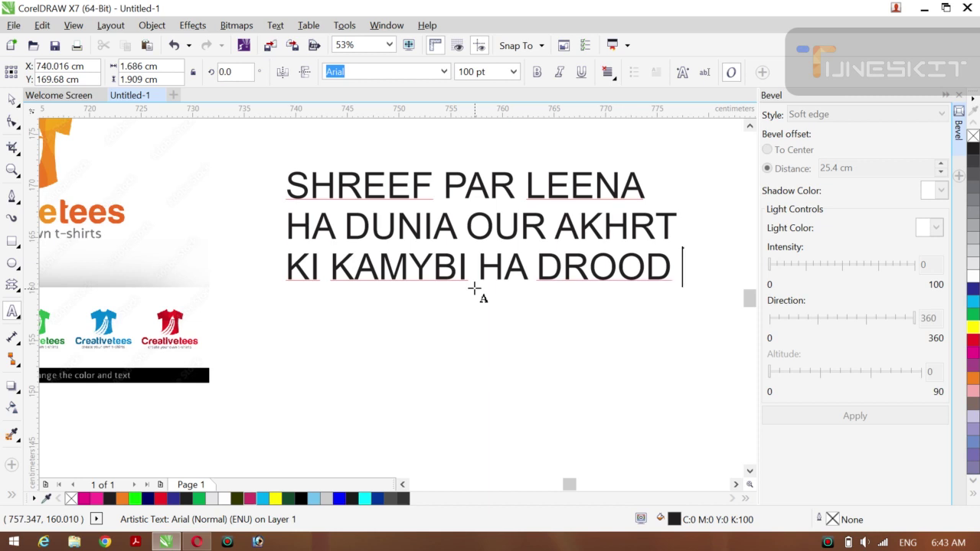
pyautogui.press('Return')
pyautogui.write('SHREEF')
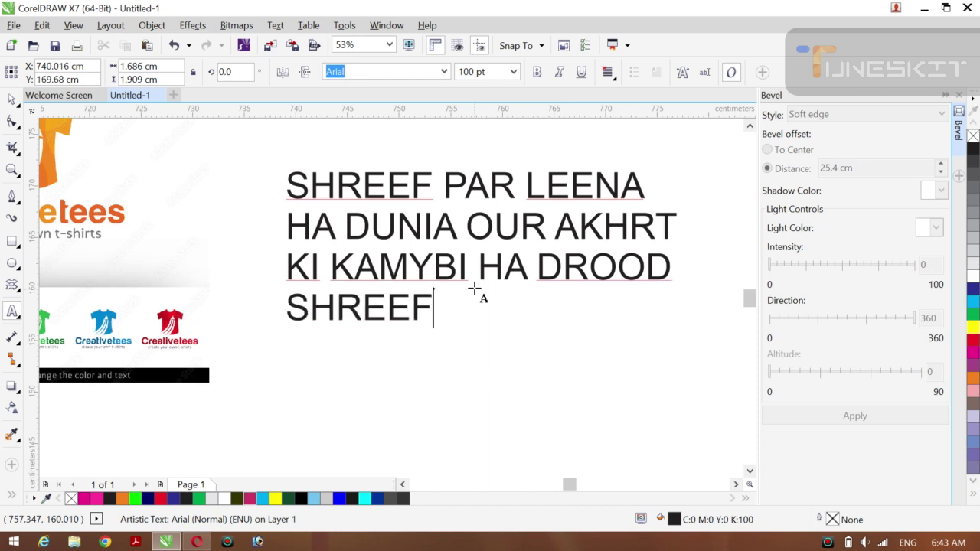
# Delete the entire message text and leave text editing.
pyautogui.hotkey('ctrl', 'a')
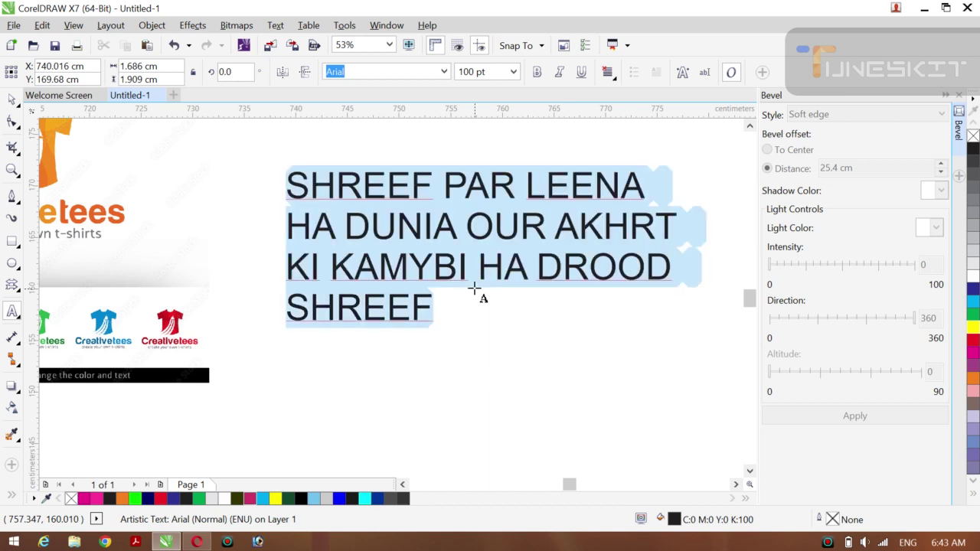
pyautogui.press('BackSpace')
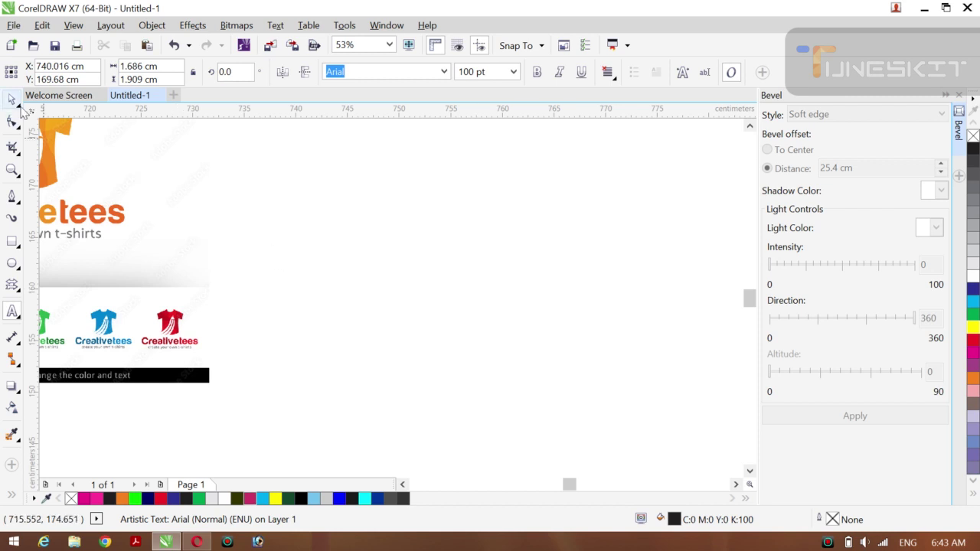
pyautogui.moveTo(11, 100); pyautogui.dragTo(46, 97)
# Center the Creativetees reference bitmap on the page and deselect it.
pyautogui.click(81, 320)
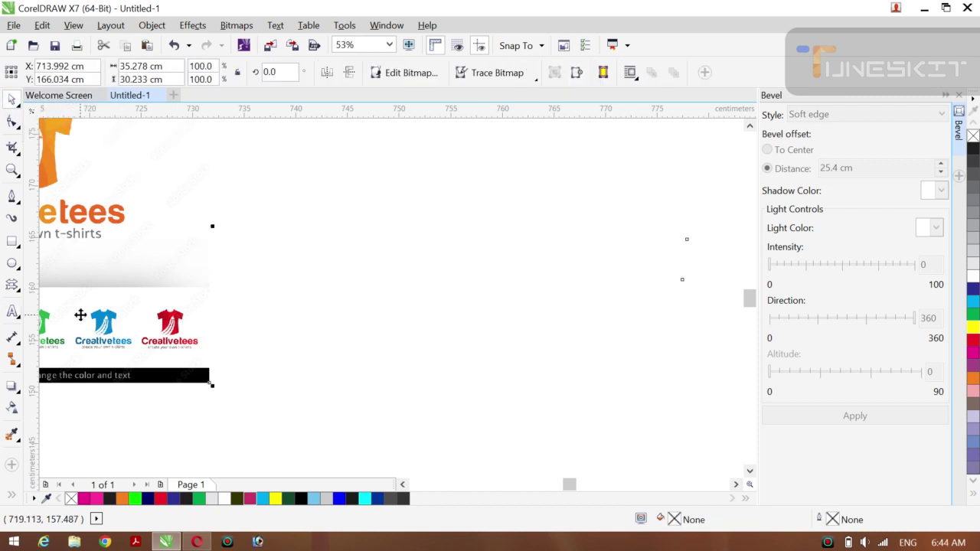
pyautogui.press('p')
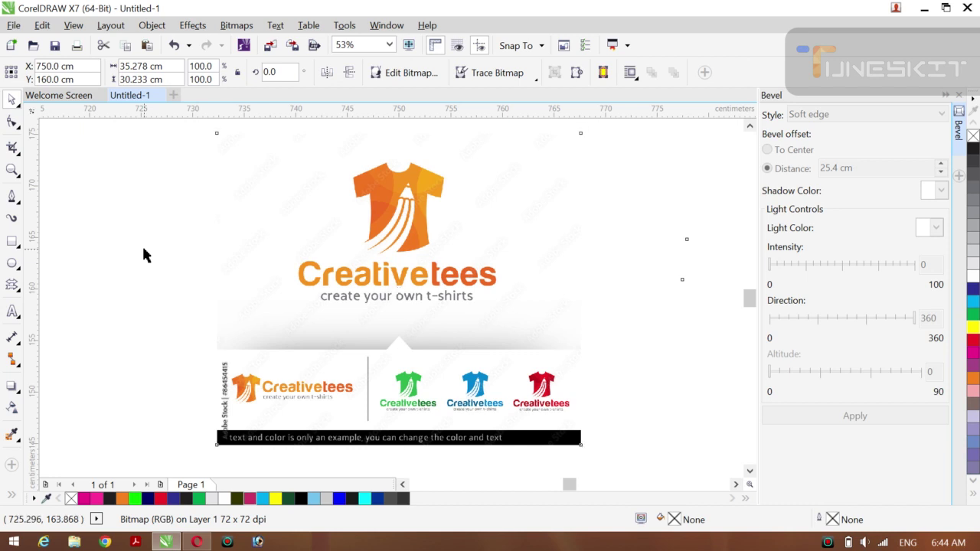
pyautogui.click(145, 254)
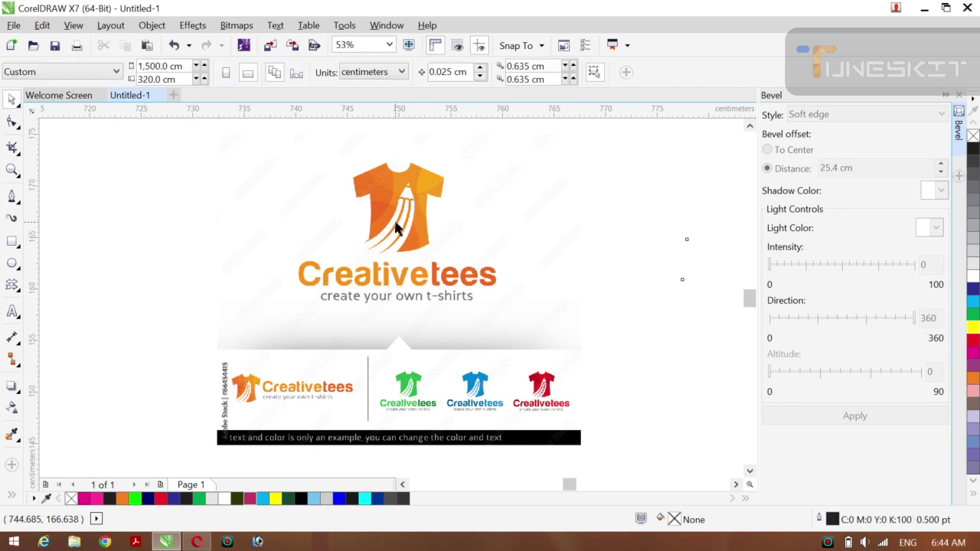
# Start a straight-segment Pen outline of the T-shirt from the lower hem up the right side, around the right sleeve to the collar.
pyautogui.press('z')
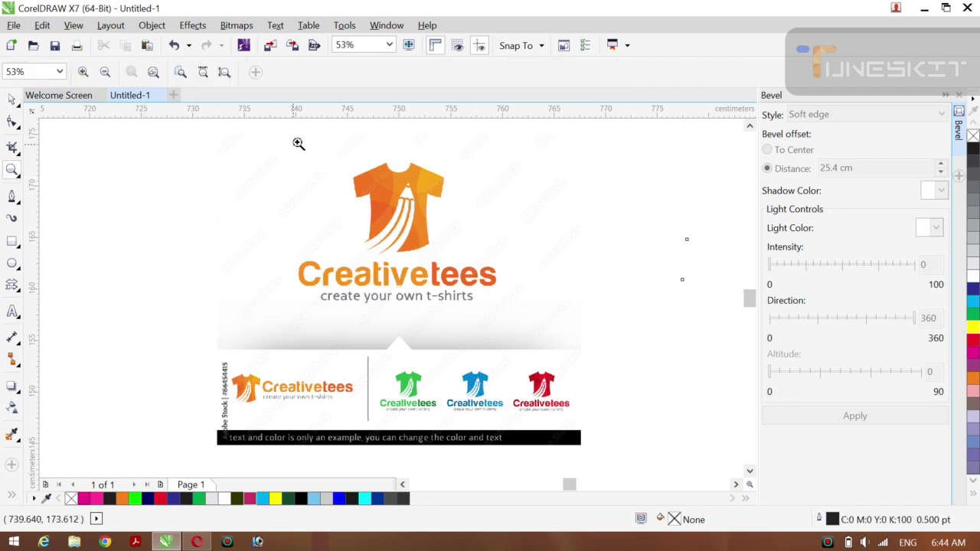
pyautogui.moveTo(300, 139); pyautogui.dragTo(448, 259)
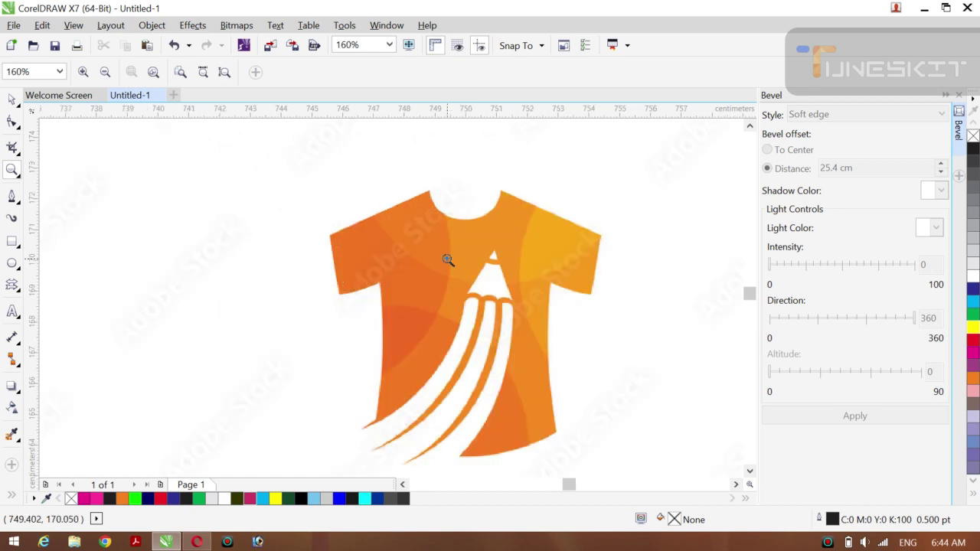
pyautogui.click(20, 111)
pyautogui.click(46, 98)
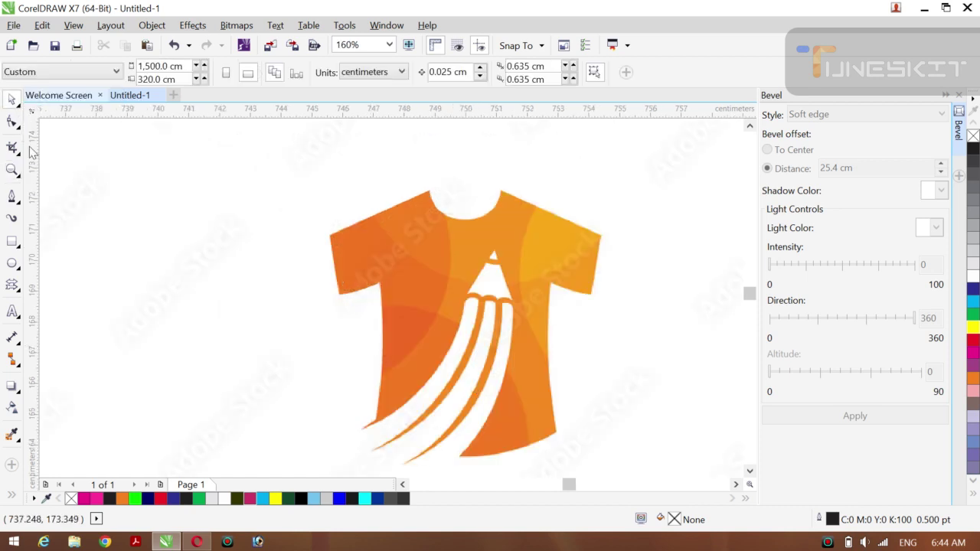
pyautogui.click(11, 198)
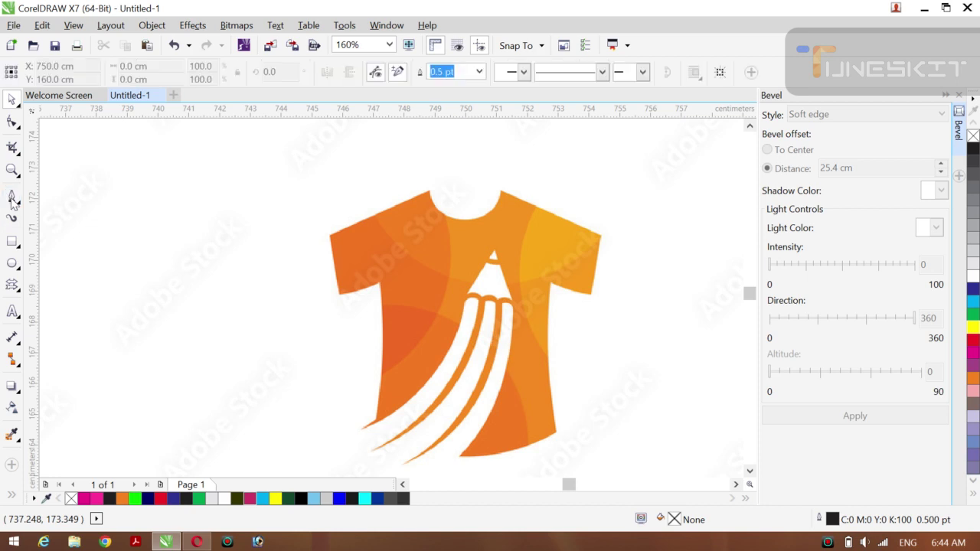
pyautogui.click(459, 456)
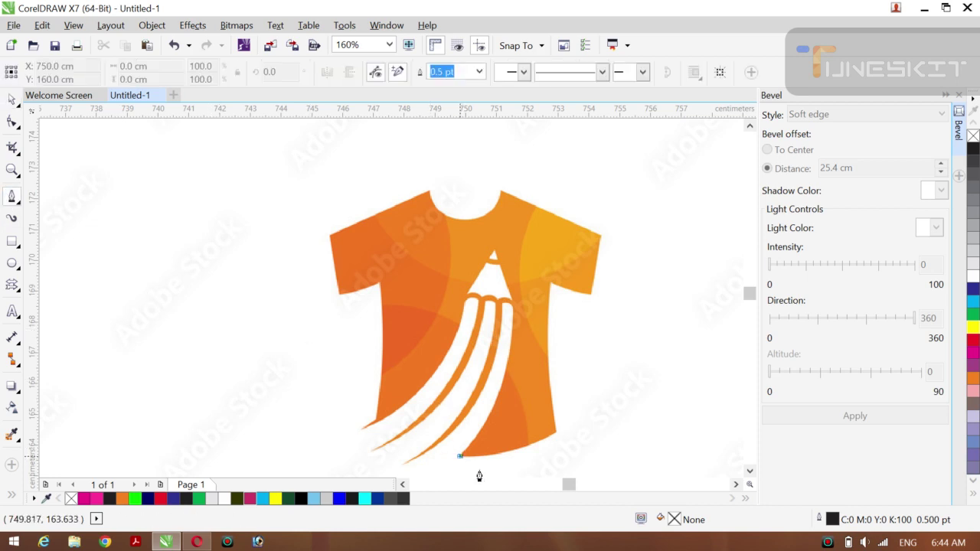
pyautogui.click(557, 433)
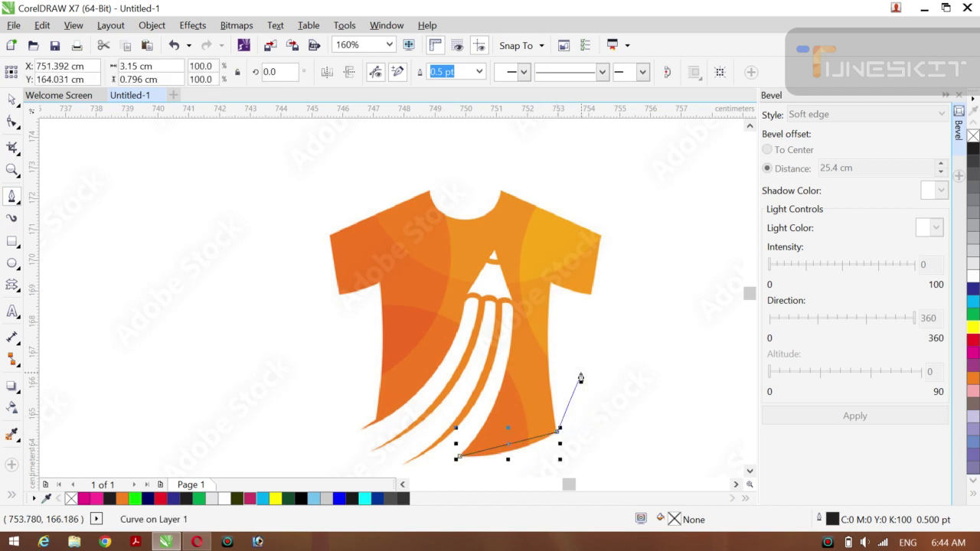
pyautogui.click(551, 285)
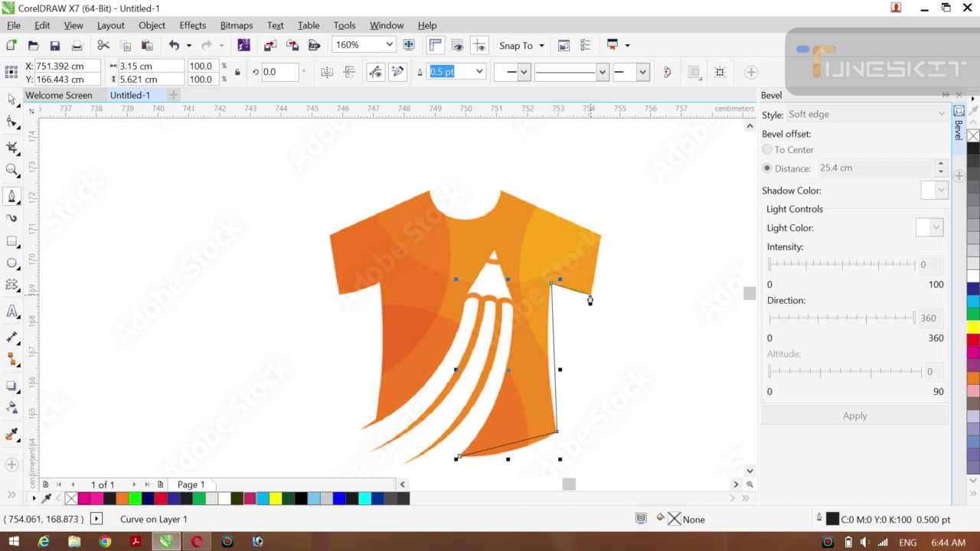
pyautogui.click(589, 295)
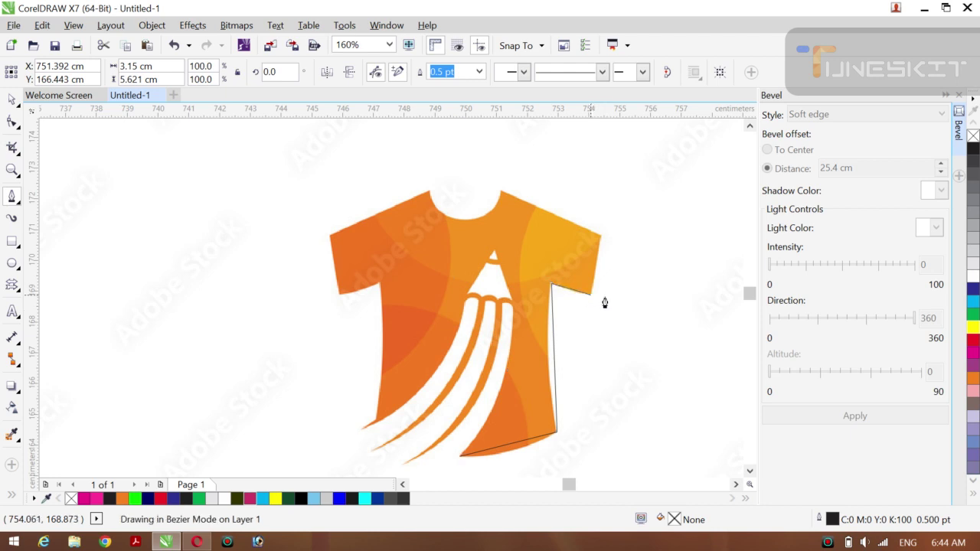
pyautogui.click(601, 230)
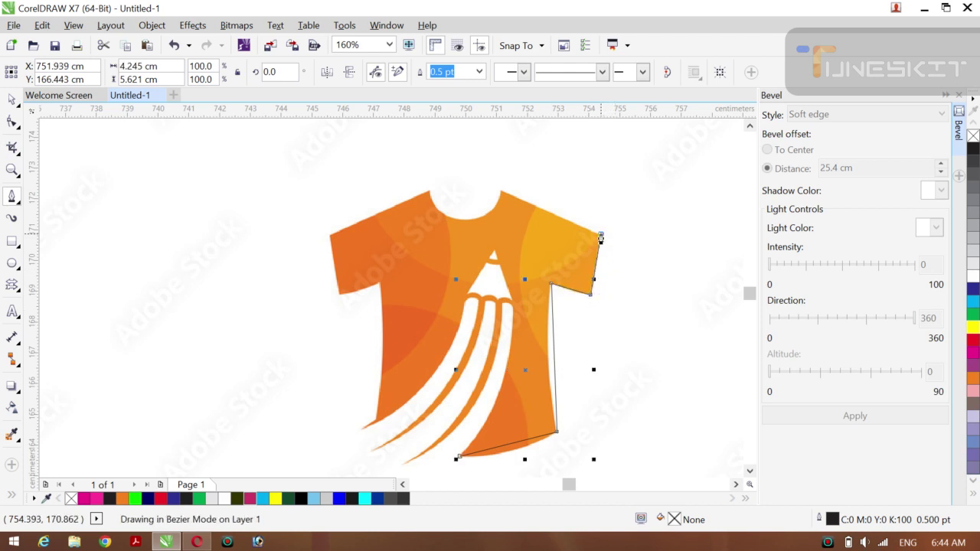
pyautogui.click(501, 194)
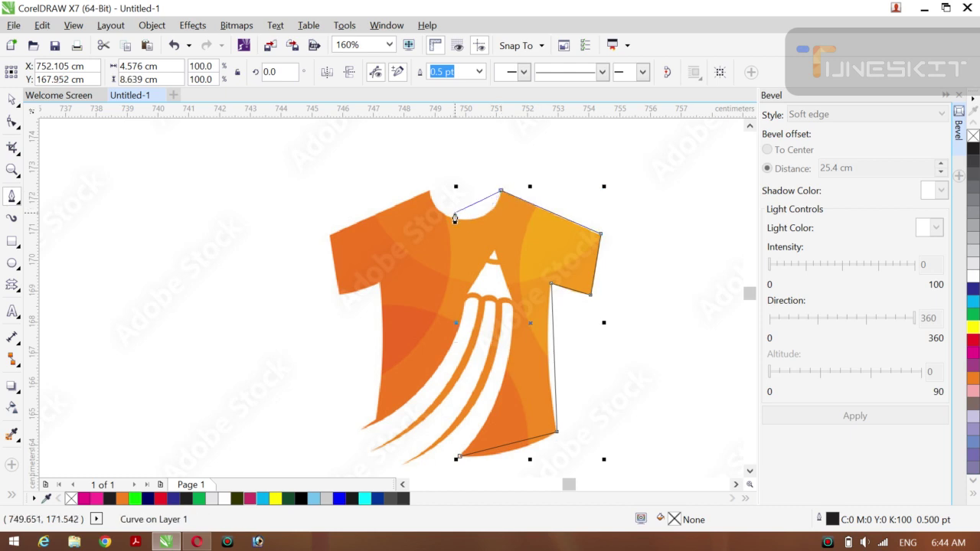
# Continue the outline straight across the neckline, around the left sleeve and down the left side to the lower-left tip of the shirt.
pyautogui.click(429, 194)
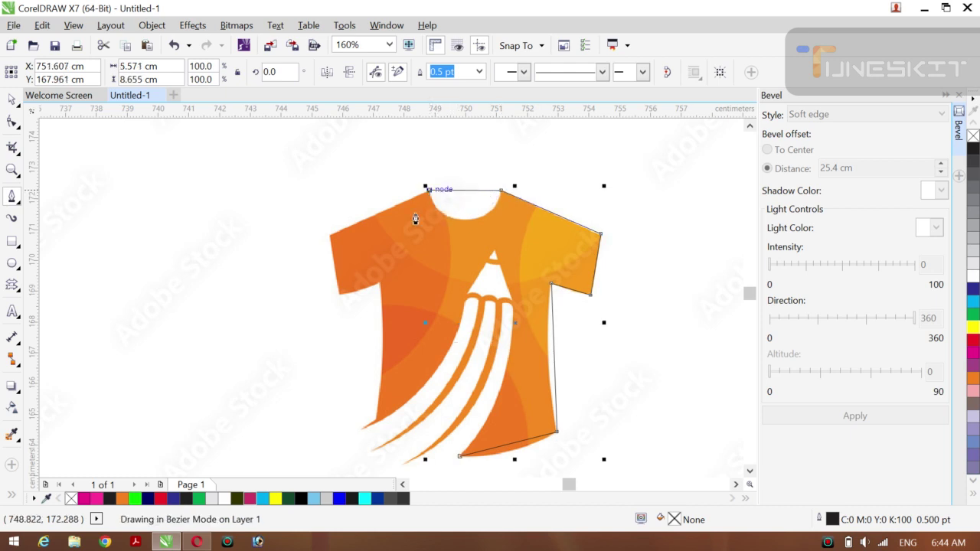
pyautogui.click(329, 235)
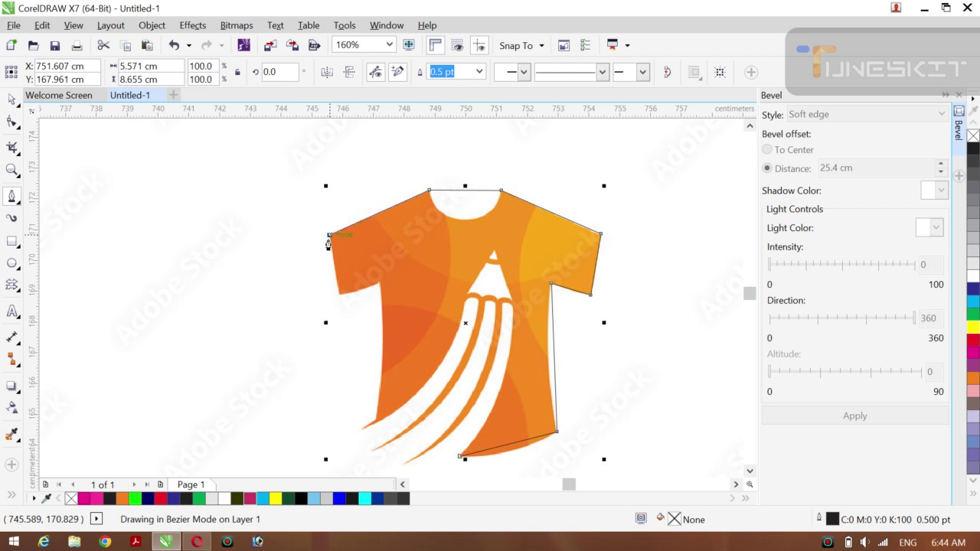
pyautogui.click(338, 293)
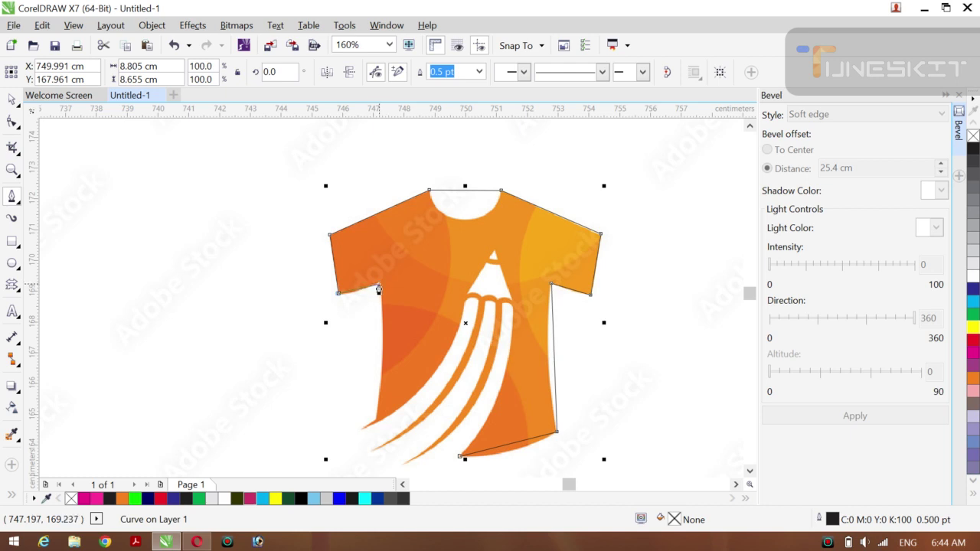
pyautogui.click(378, 285)
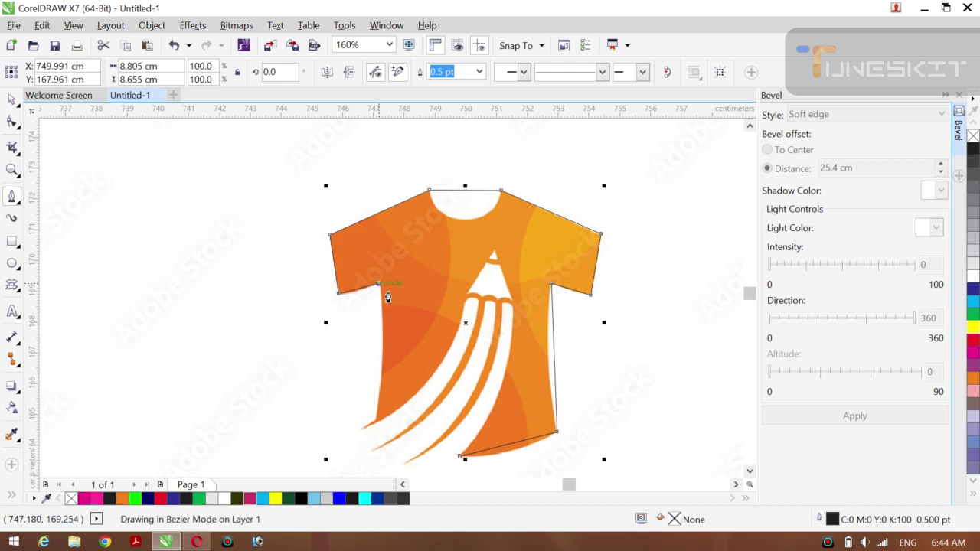
pyautogui.click(376, 421)
pyautogui.moveTo(362, 427); pyautogui.dragTo(408, 404)
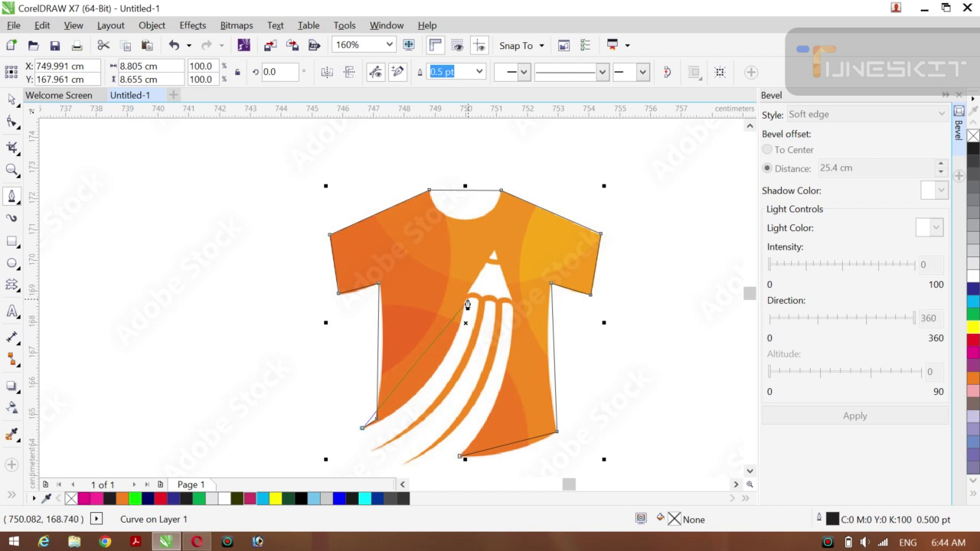
# Trace the white pencil stripes with straight segments between their upper ends and lower tips, closing the outline at its starting hem point.
pyautogui.click(466, 303)
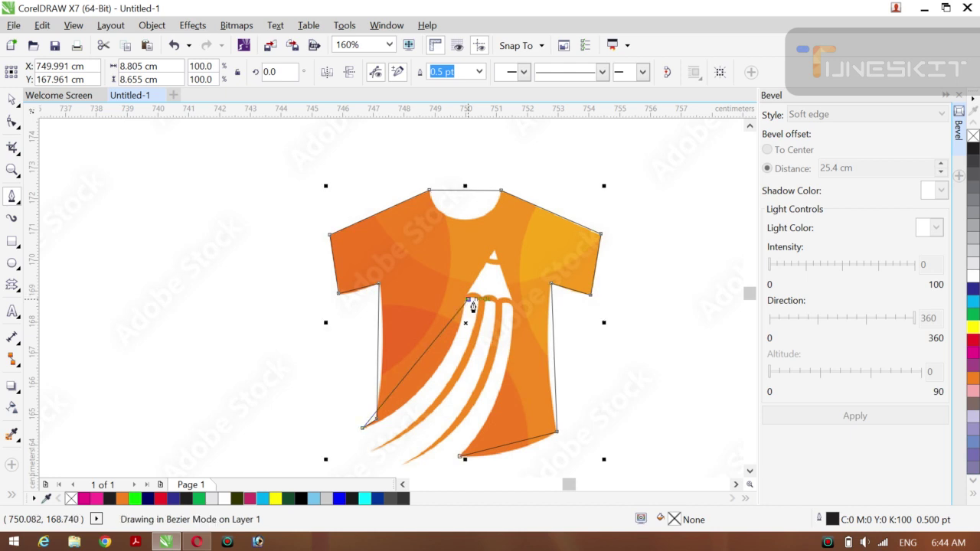
pyautogui.click(372, 449)
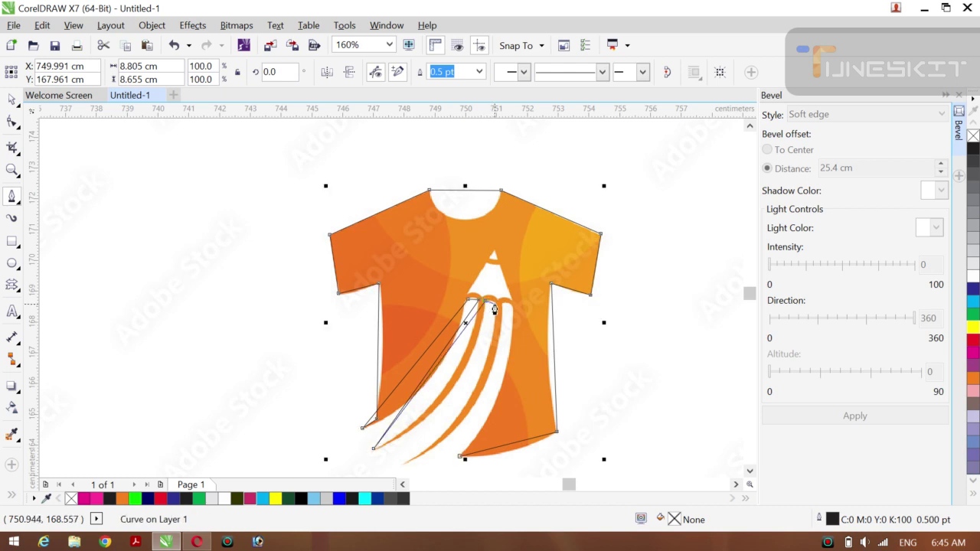
pyautogui.click(494, 306)
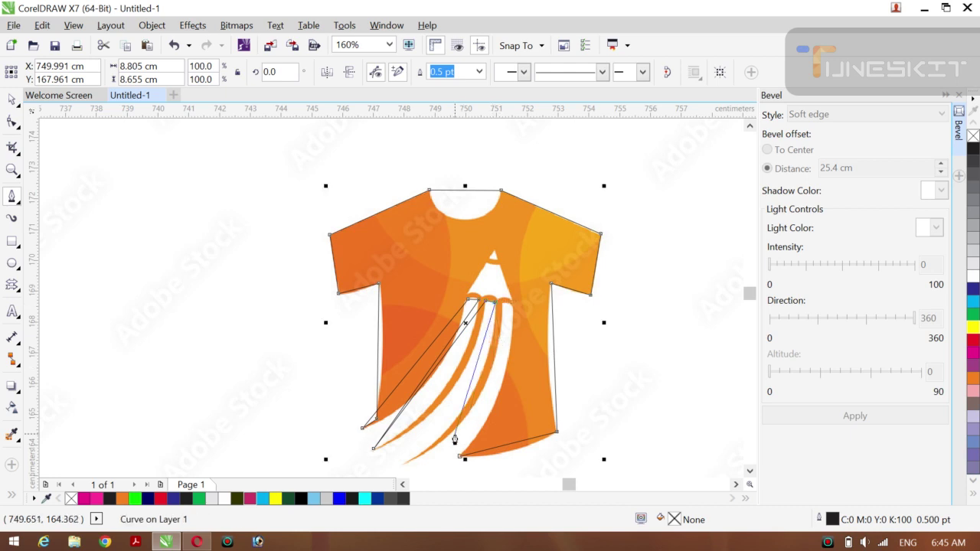
pyautogui.click(404, 466)
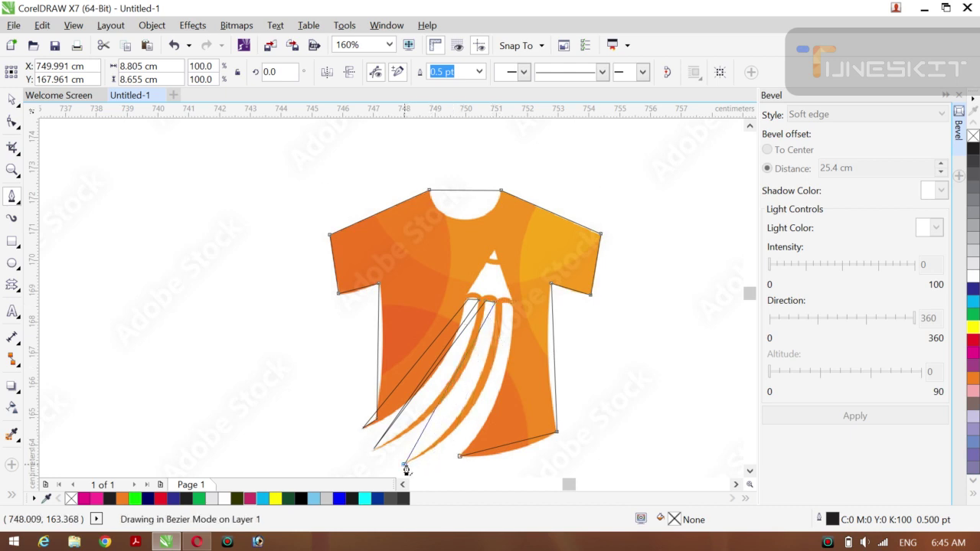
pyautogui.click(504, 306)
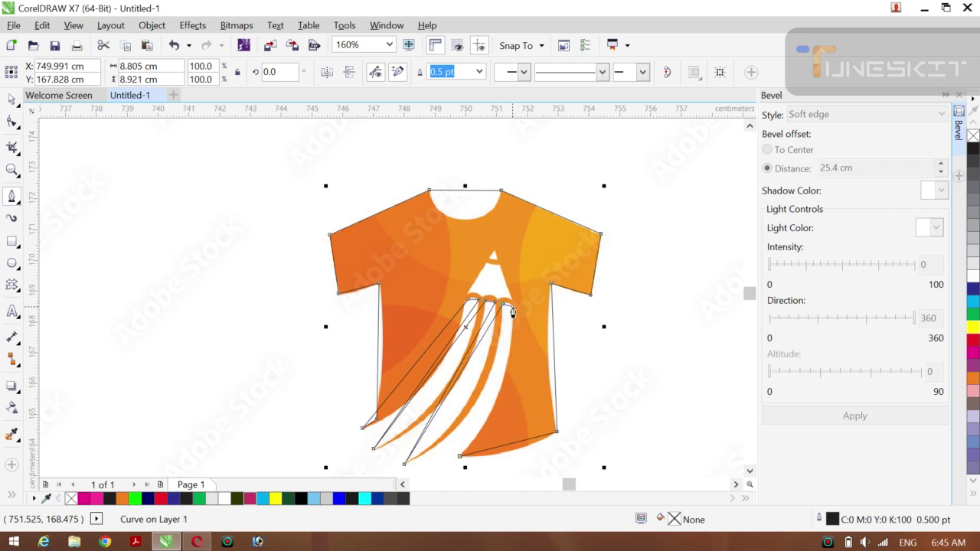
pyautogui.click(511, 308)
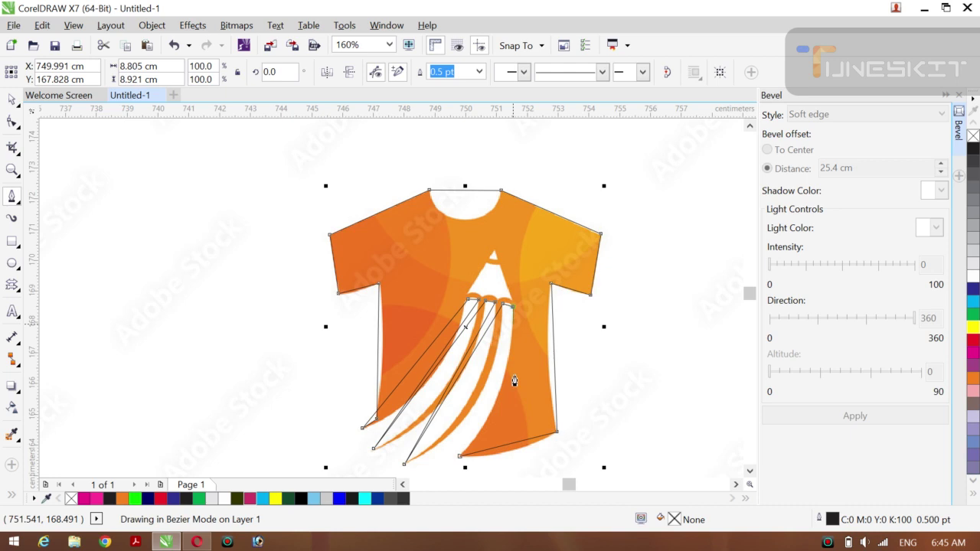
pyautogui.click(461, 457)
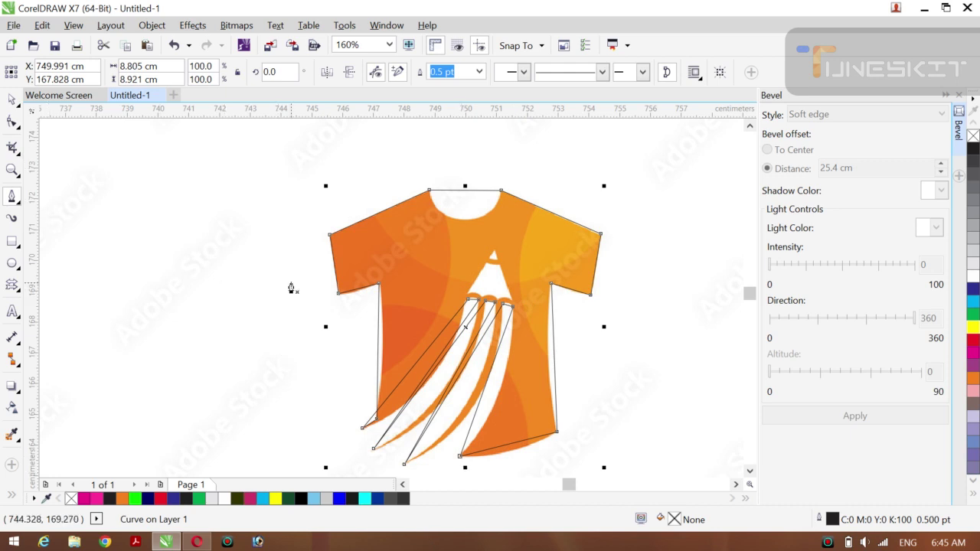
pyautogui.click(11, 122)
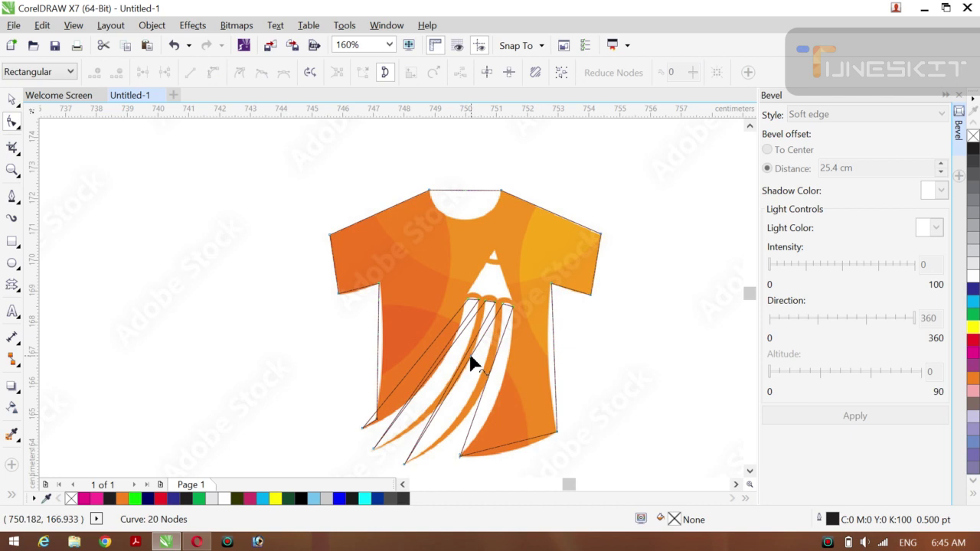
# Convert the left white stripe's straight left edge to a curve and bend it along the orange shape in the reference.
pyautogui.press('z')
pyautogui.moveTo(406, 291); pyautogui.dragTo(543, 459)
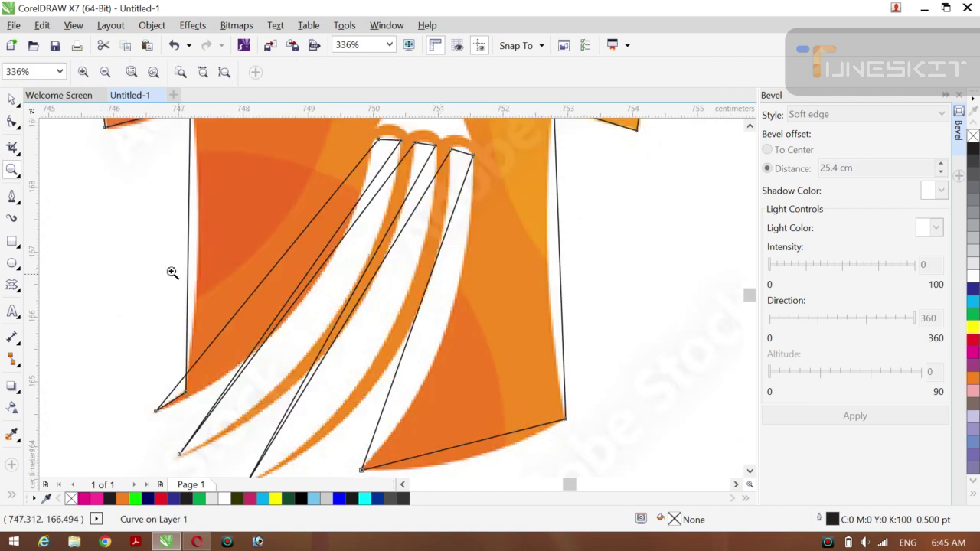
pyautogui.click(18, 107)
pyautogui.click(48, 99)
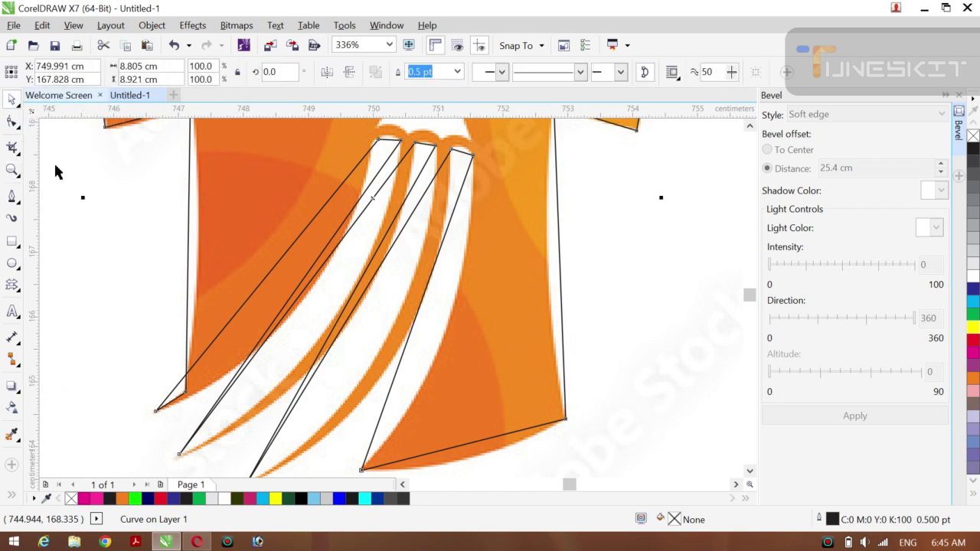
pyautogui.click(12, 123)
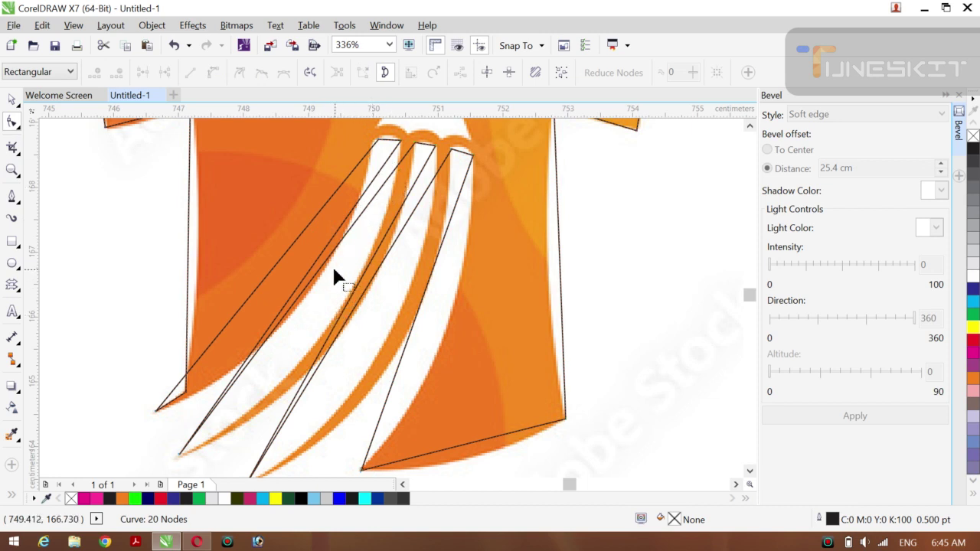
pyautogui.click(292, 249)
pyautogui.rightClick(292, 249)
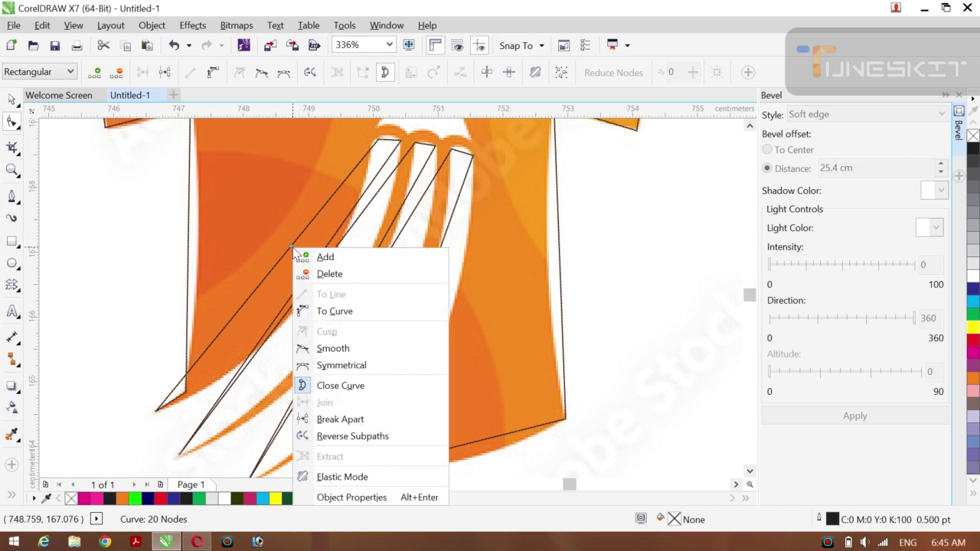
pyautogui.click(331, 311)
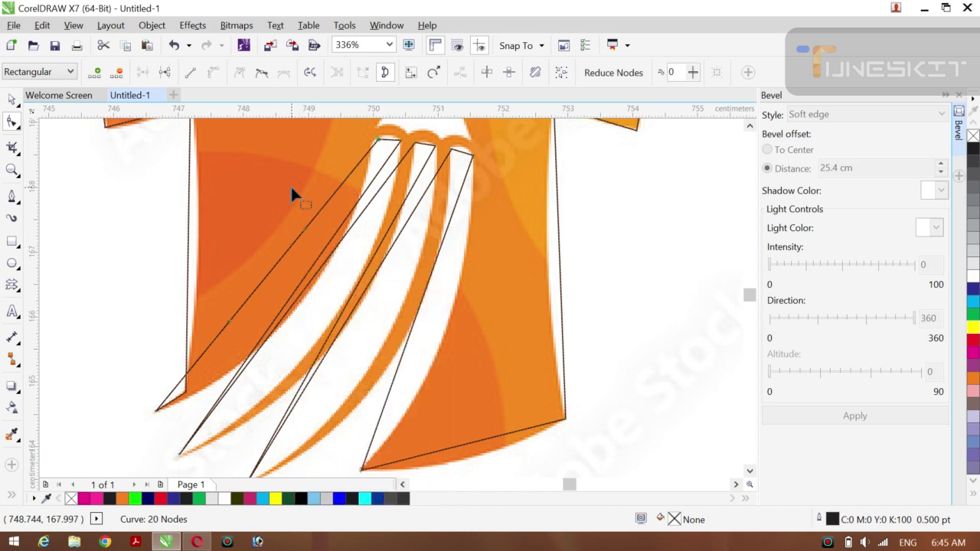
pyautogui.moveTo(304, 226); pyautogui.dragTo(345, 305)
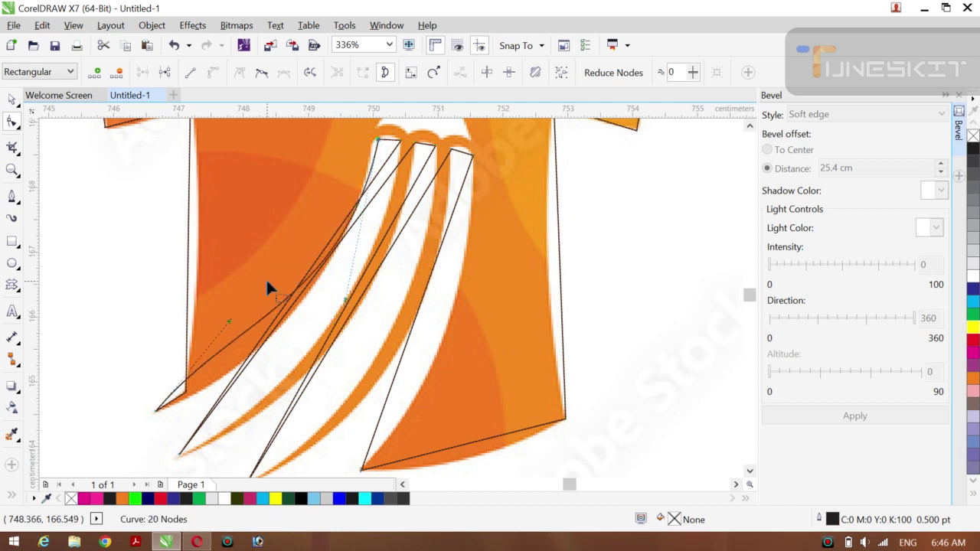
pyautogui.moveTo(228, 321); pyautogui.dragTo(228, 389)
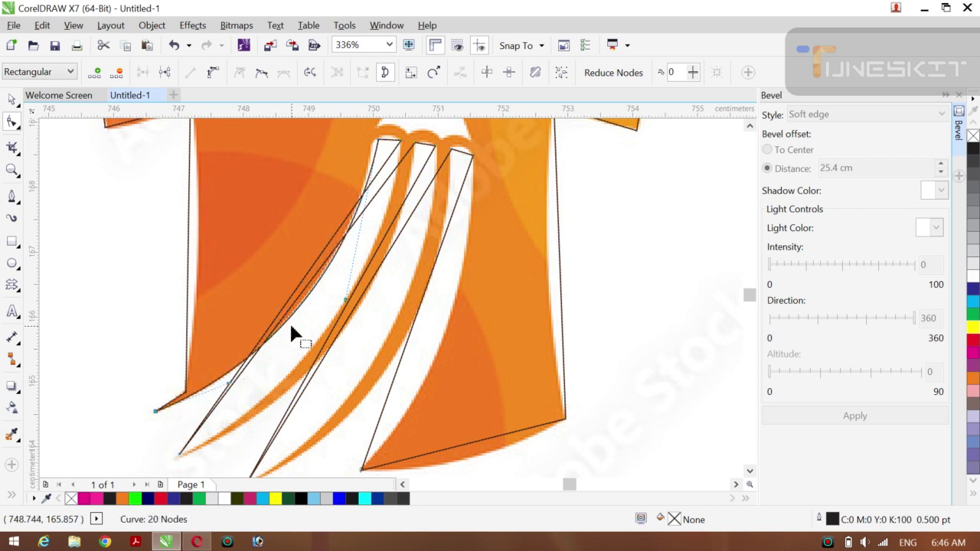
# Refine the bend of the left stripe's left edge and curve its short upper end into a rounded cap.
pyautogui.click(345, 299)
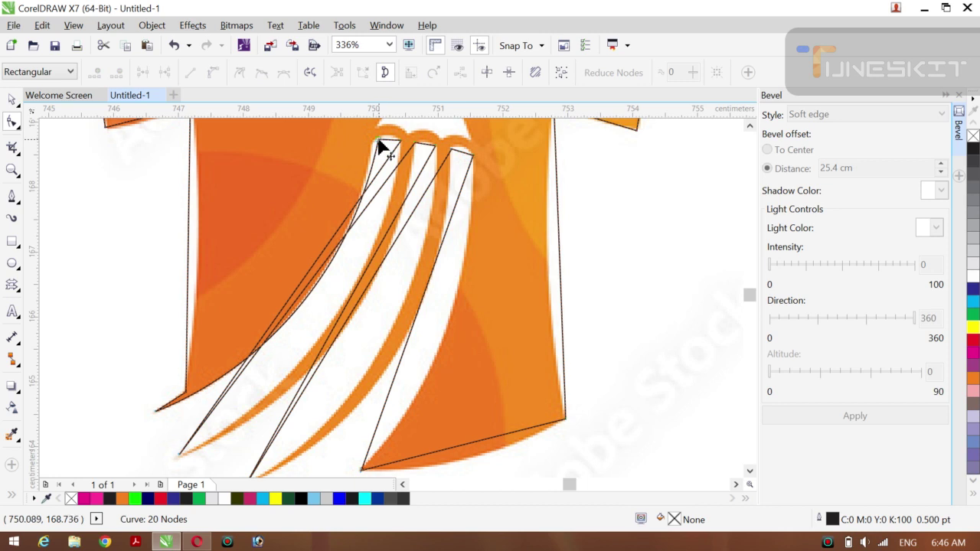
pyautogui.moveTo(377, 143); pyautogui.dragTo(341, 301)
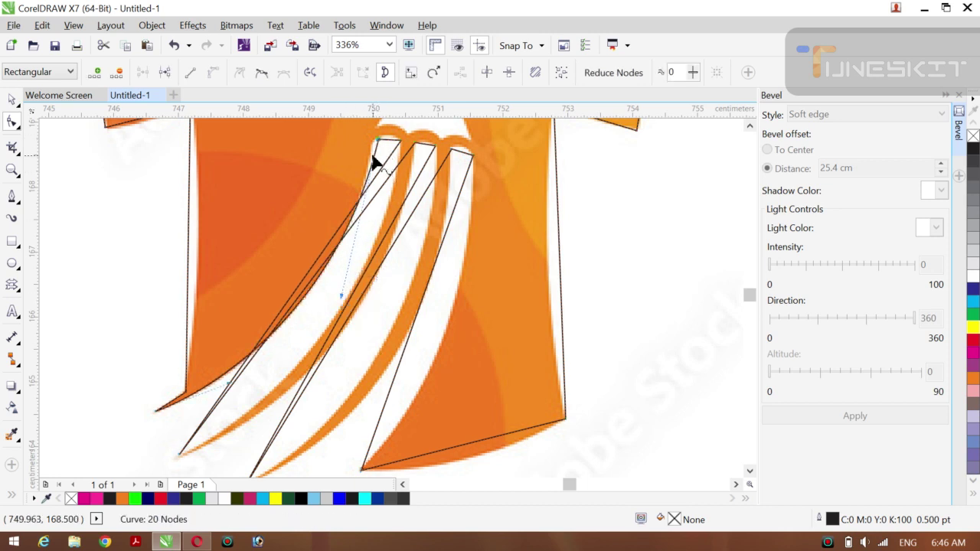
pyautogui.moveTo(377, 149); pyautogui.dragTo(376, 149)
pyautogui.rightClick(389, 141)
pyautogui.click(426, 210)
pyautogui.moveTo(394, 142); pyautogui.dragTo(387, 139)
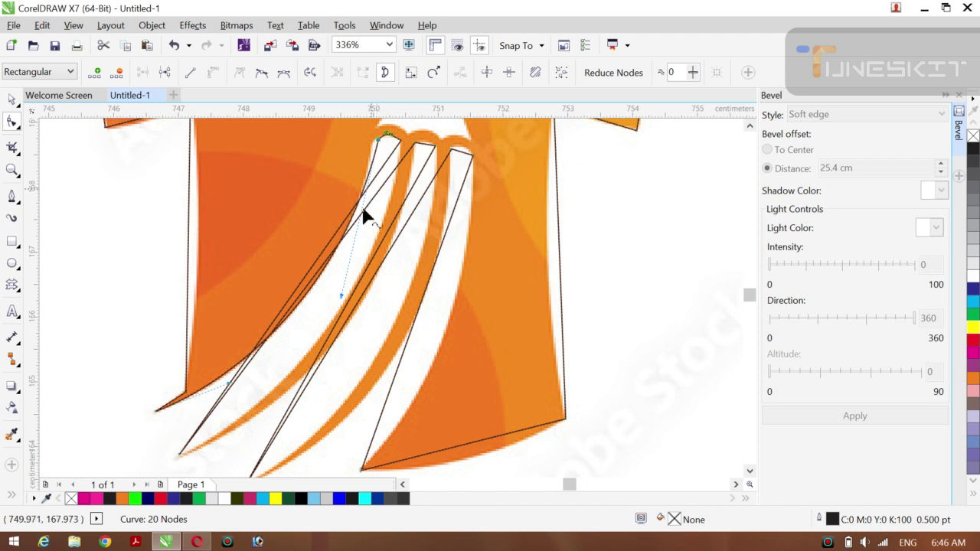
# Move the left stripe's left curve aside, convert the middle white stripe's left edge to a curve and fit it to the reference.
pyautogui.moveTo(340, 297); pyautogui.dragTo(317, 218)
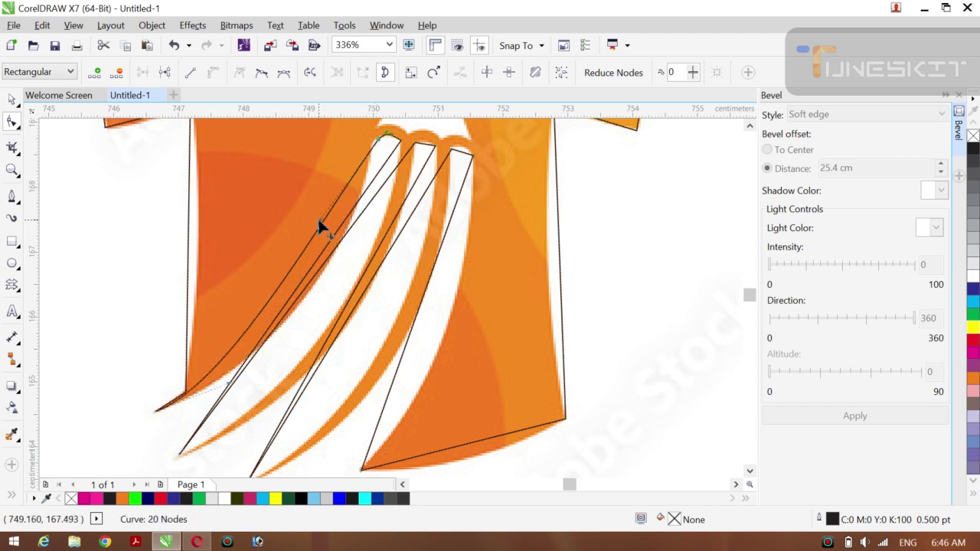
pyautogui.click(320, 270)
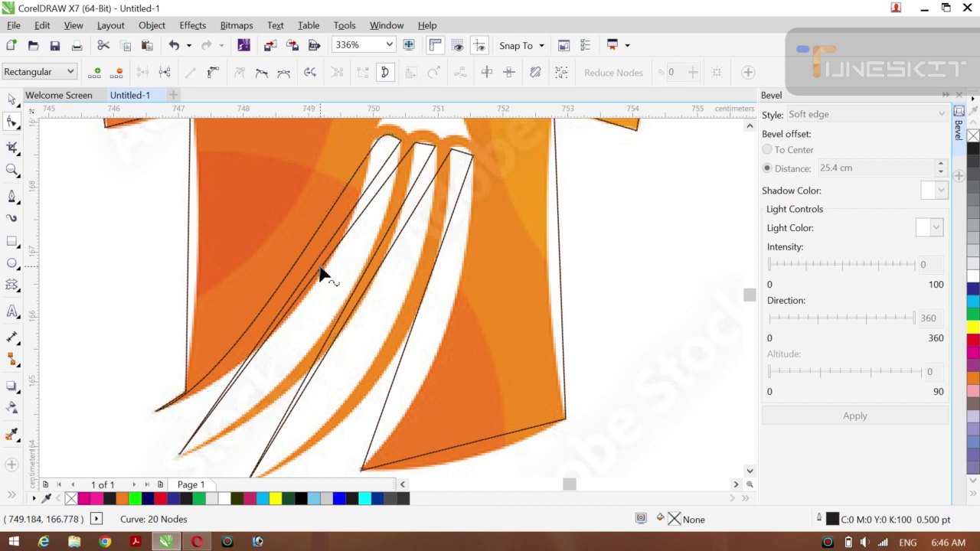
pyautogui.rightClick(321, 271)
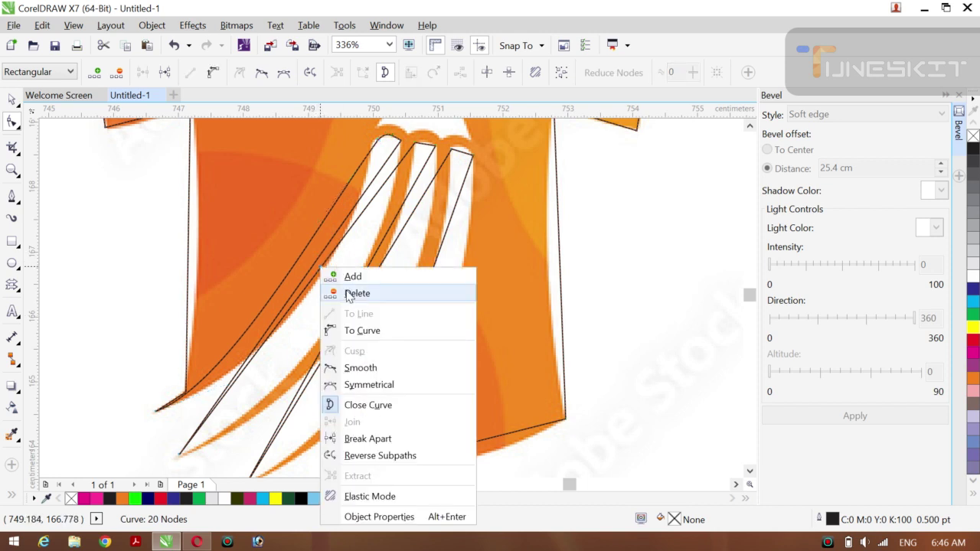
pyautogui.click(361, 330)
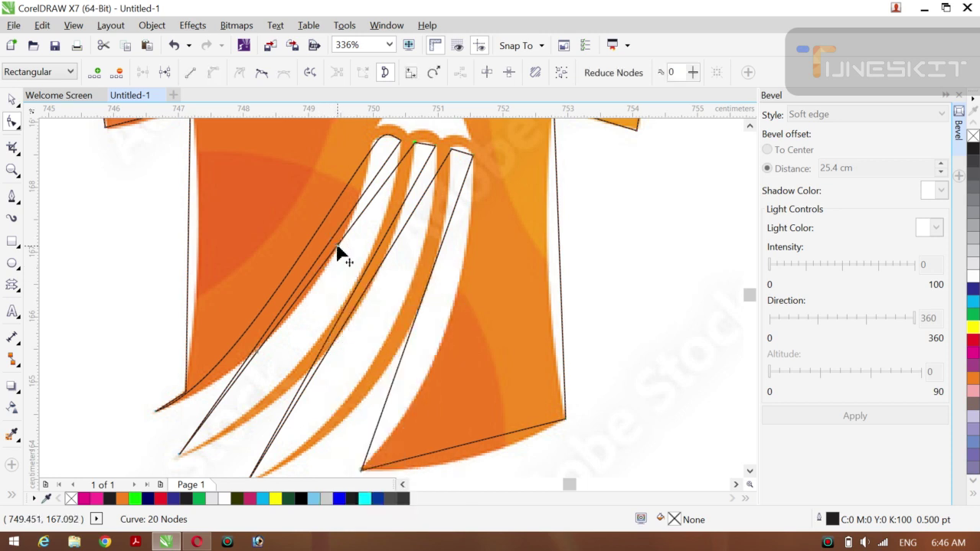
pyautogui.moveTo(338, 248); pyautogui.dragTo(398, 336)
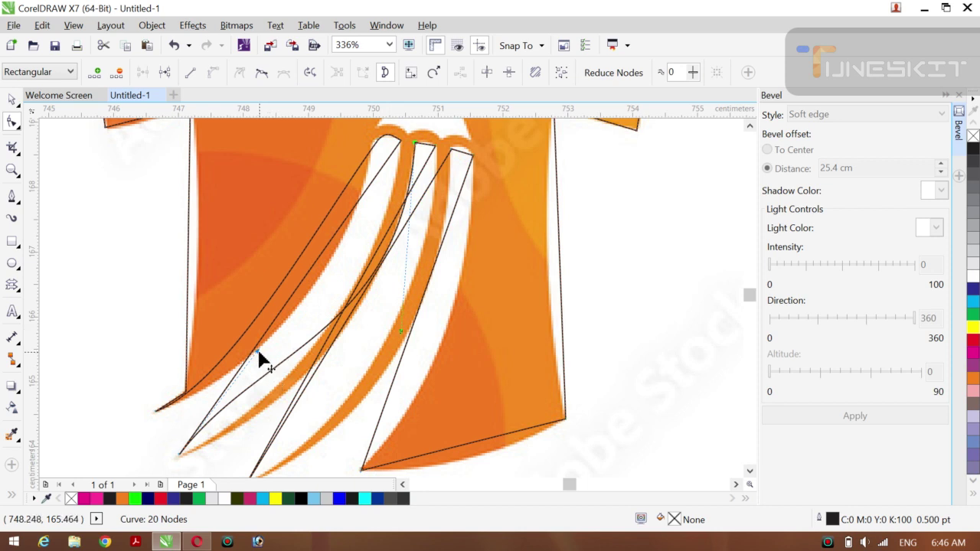
pyautogui.moveTo(259, 352); pyautogui.dragTo(270, 426)
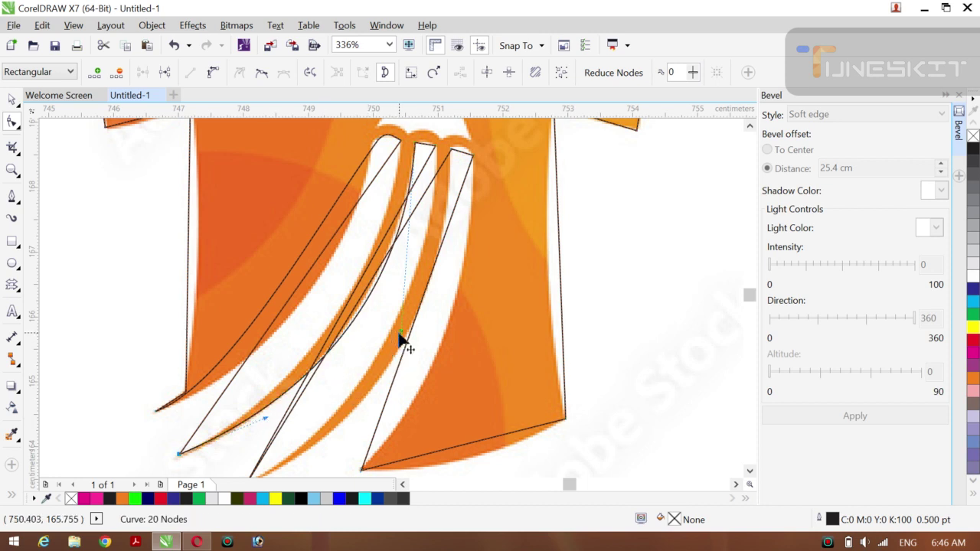
pyautogui.moveTo(393, 339); pyautogui.dragTo(375, 315)
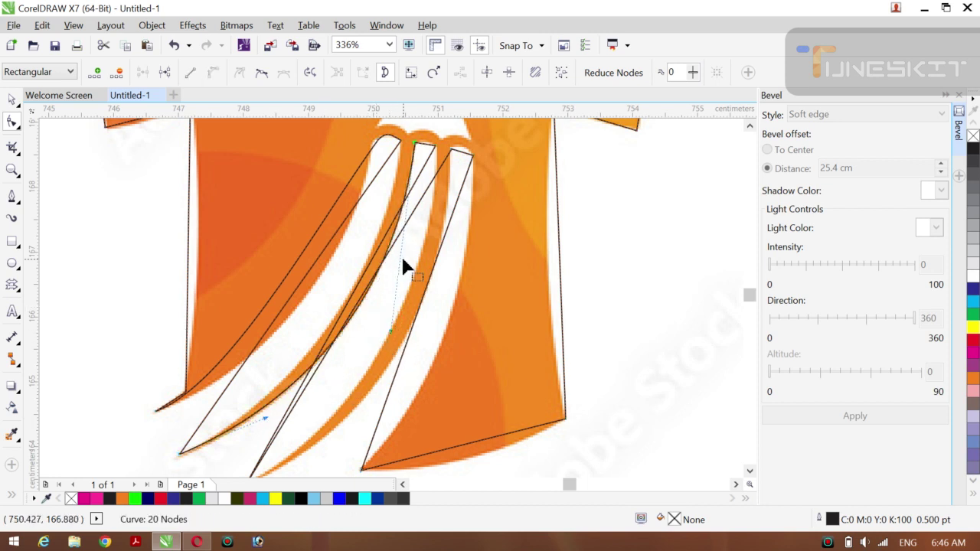
# Convert the middle white stripe's right edge to a curve and shape it along the adjoining orange strip.
pyautogui.rightClick(367, 281)
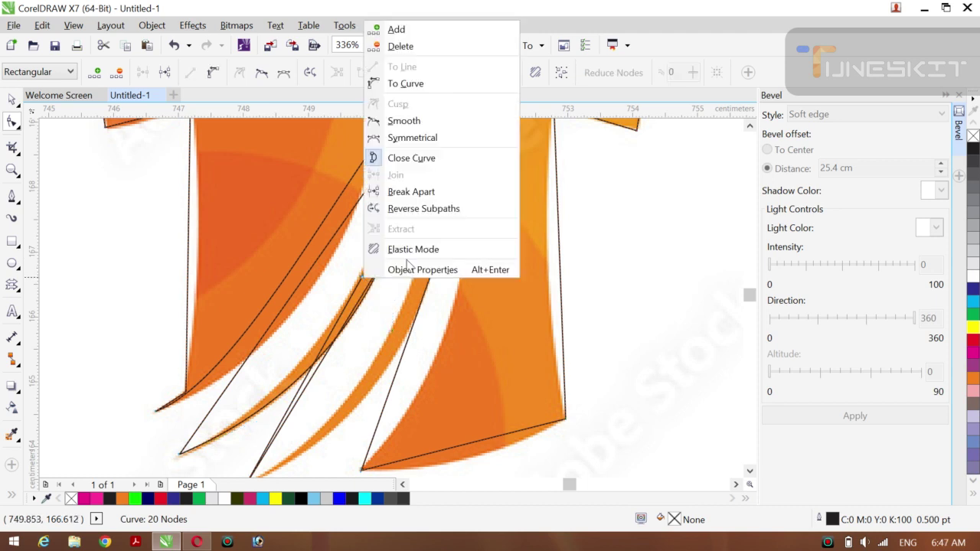
pyautogui.click(415, 86)
pyautogui.moveTo(375, 266); pyautogui.dragTo(341, 431)
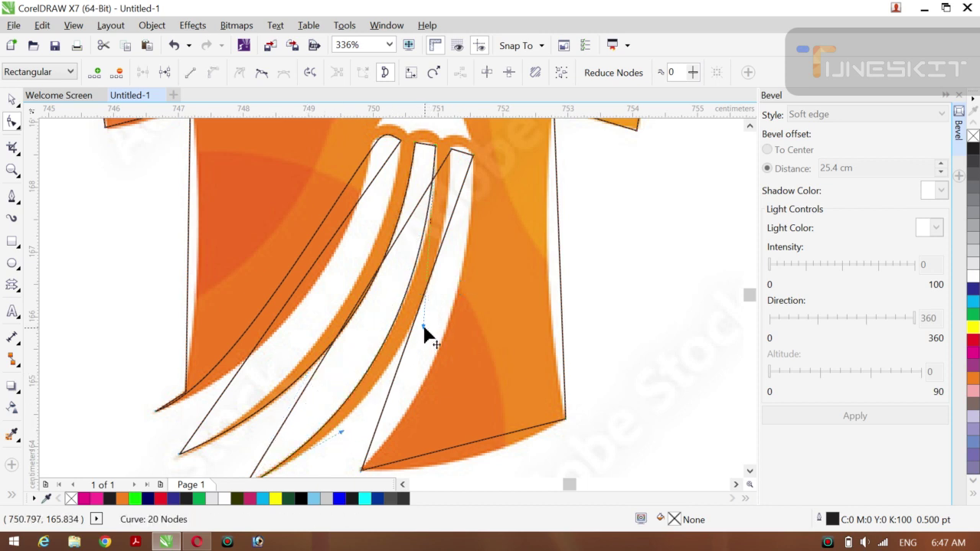
pyautogui.moveTo(424, 327); pyautogui.dragTo(432, 320)
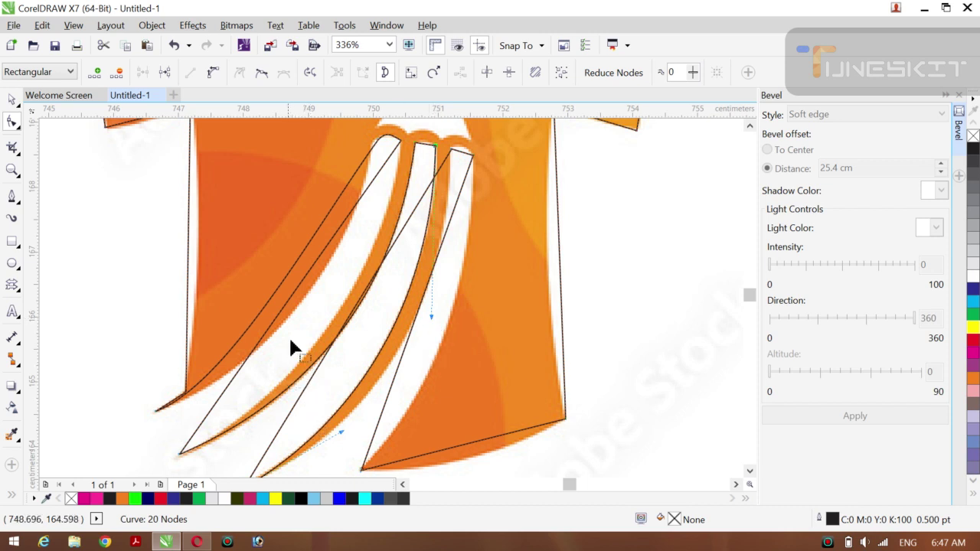
# Convert the left white stripe's right edge to a curve and adjust its handles to follow the thin orange strip.
pyautogui.click(306, 282)
pyautogui.rightClick(307, 281)
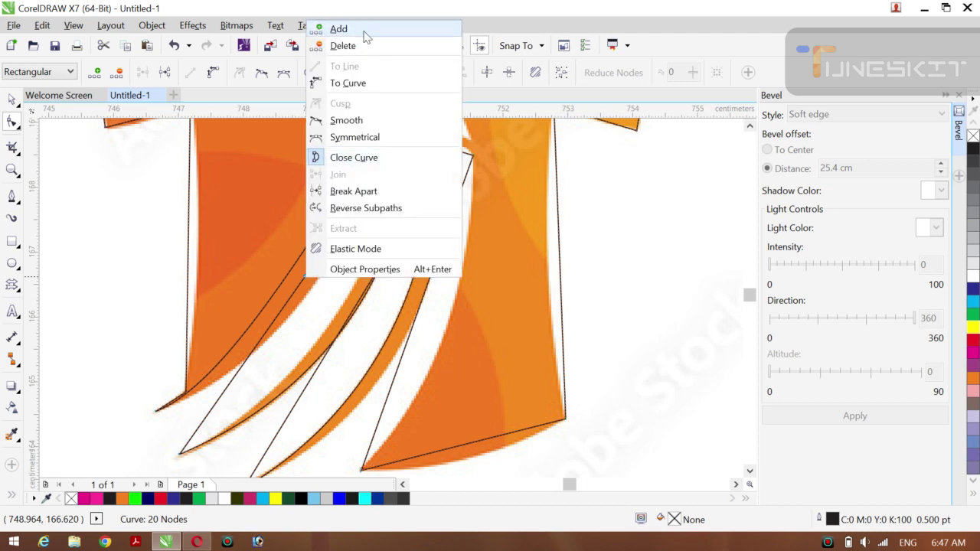
pyautogui.click(348, 83)
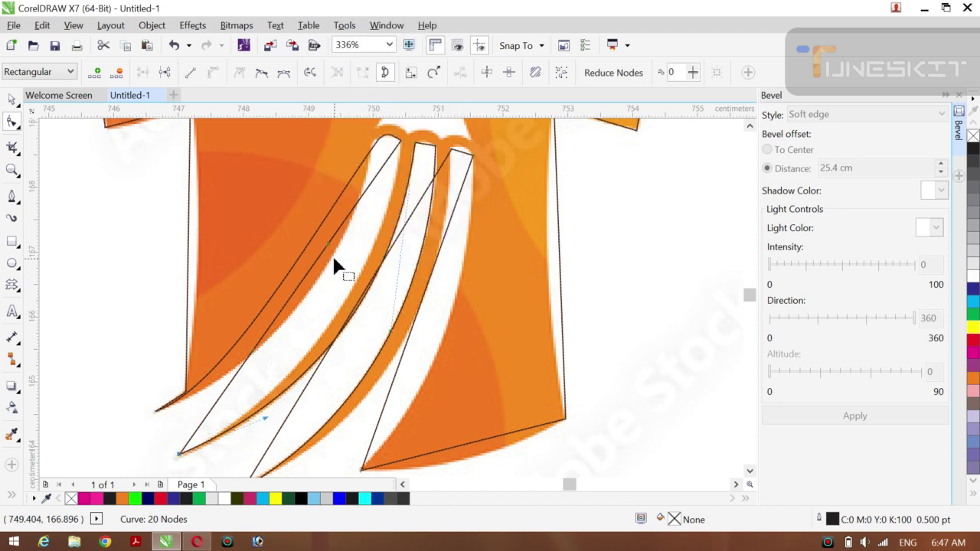
pyautogui.moveTo(327, 248); pyautogui.dragTo(318, 297)
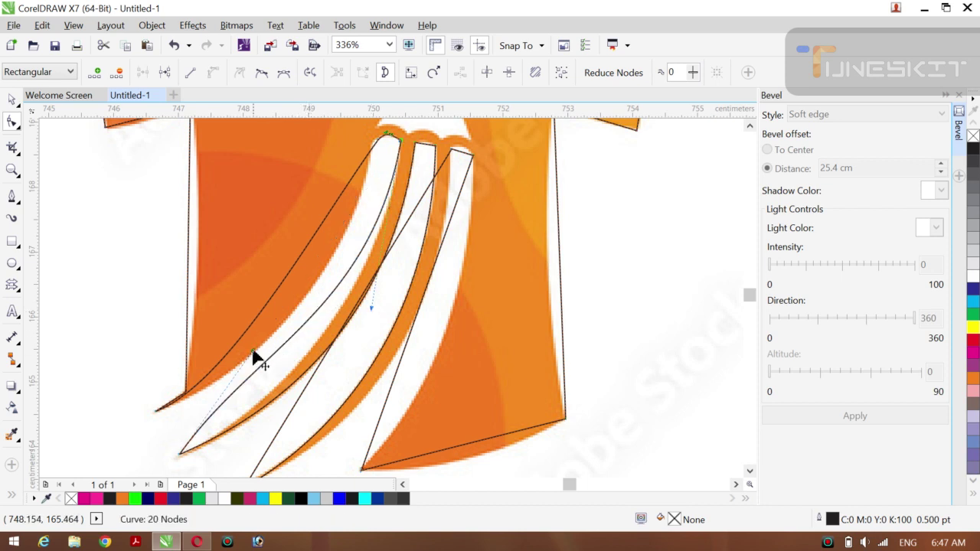
pyautogui.moveTo(258, 354); pyautogui.dragTo(278, 411)
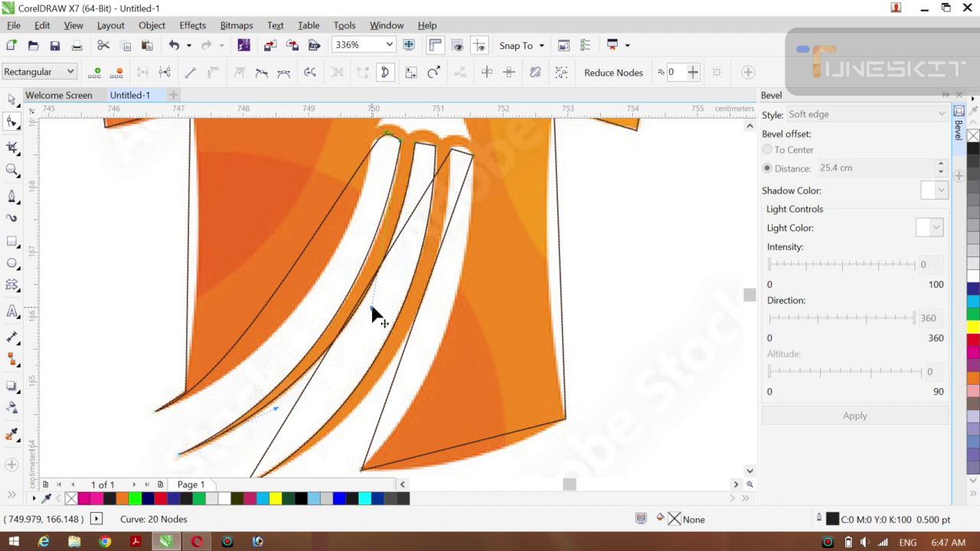
pyautogui.moveTo(372, 313); pyautogui.dragTo(376, 310)
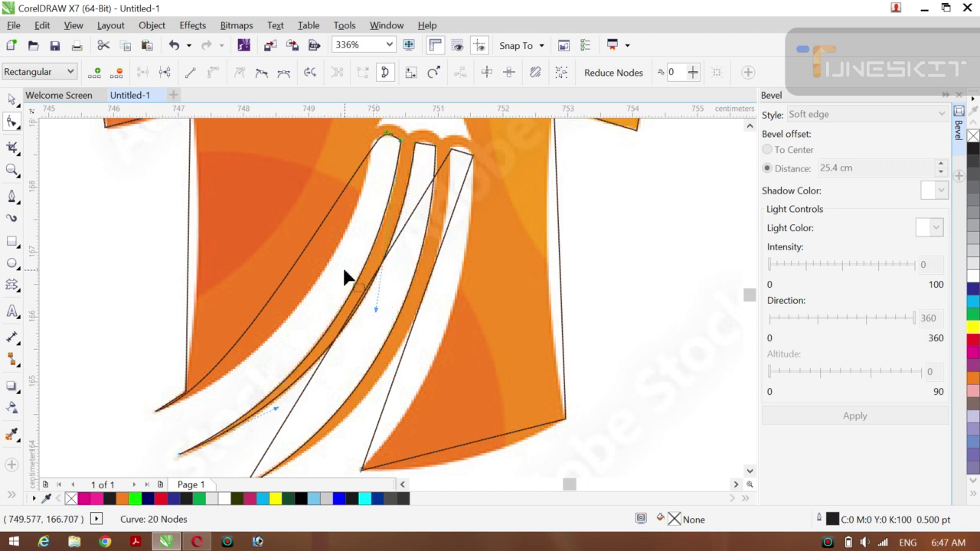
# Reshape the left white stripe's left edge with its curve handles so it matches the reference down to the lower-left tip.
pyautogui.click(291, 269)
pyautogui.rightClick(291, 269)
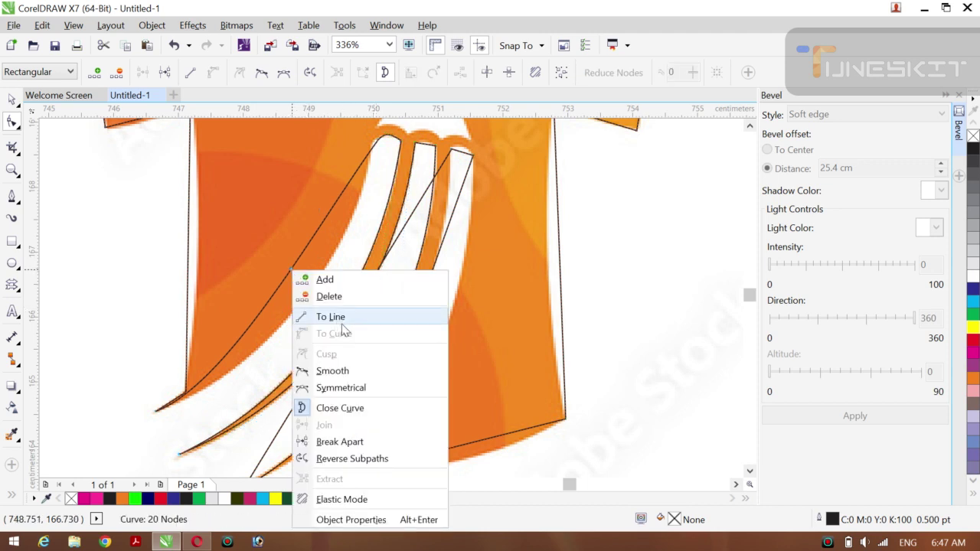
pyautogui.click(375, 145)
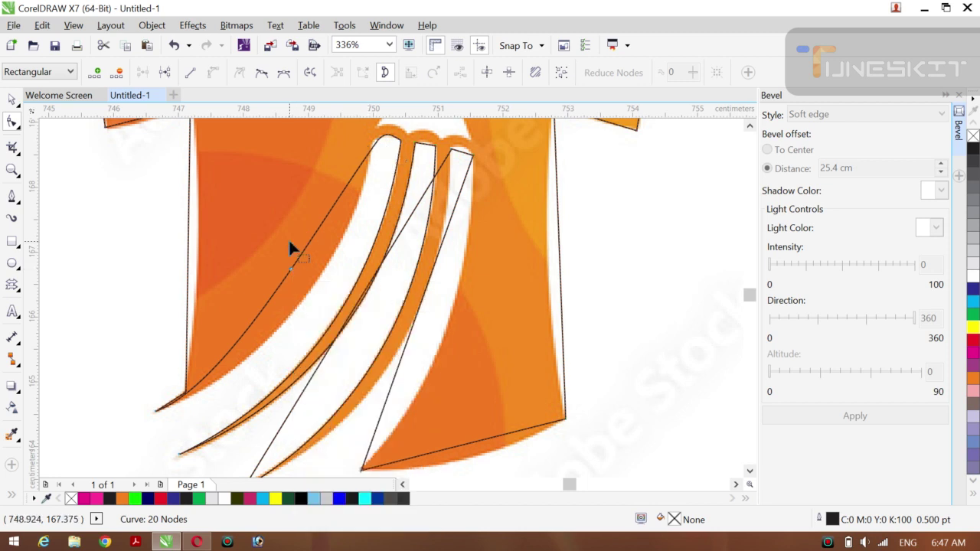
pyautogui.click(157, 411)
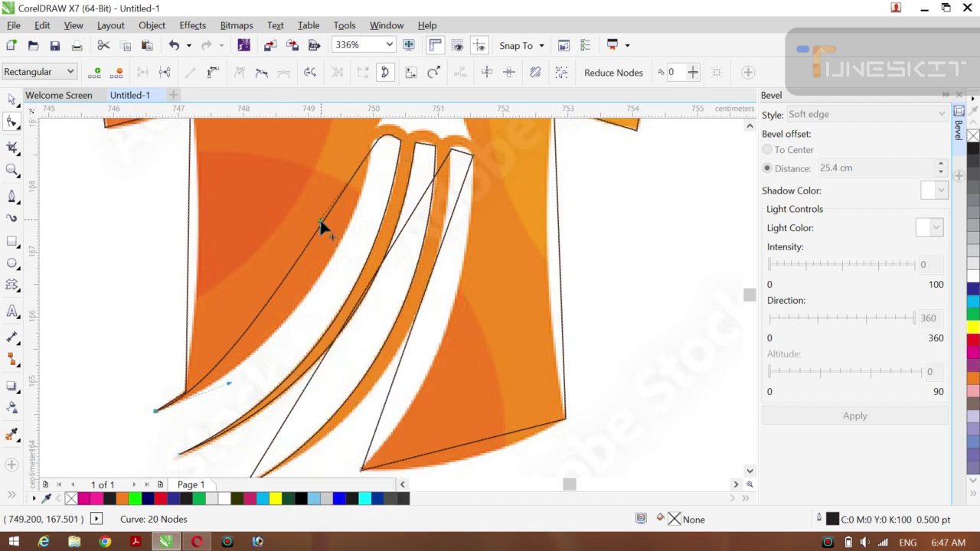
pyautogui.moveTo(320, 222); pyautogui.dragTo(355, 266)
pyautogui.moveTo(229, 387); pyautogui.dragTo(242, 391)
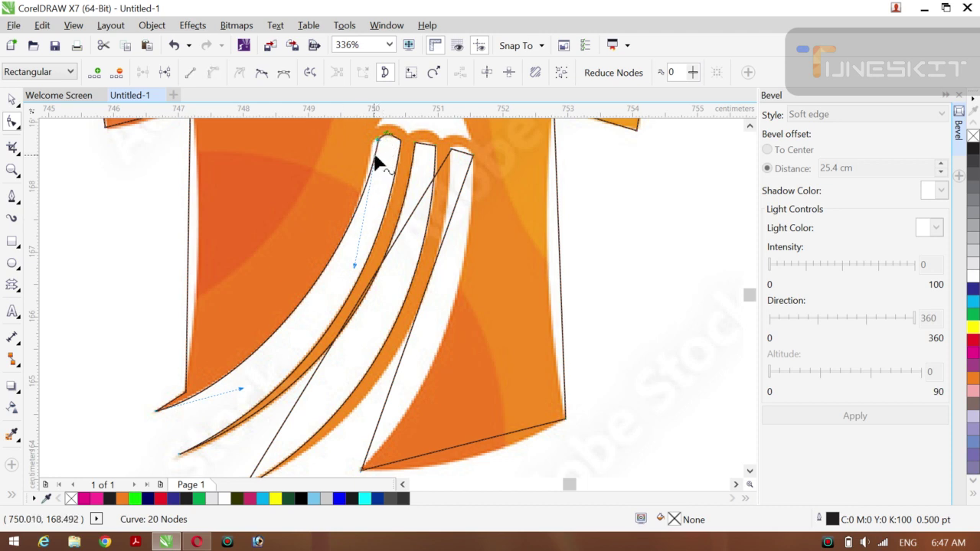
# Add a node near the upper end of the left stripe's left edge, nudge it 0.025 cm left and adjust the curve below it.
pyautogui.click(375, 161)
pyautogui.rightClick(375, 161)
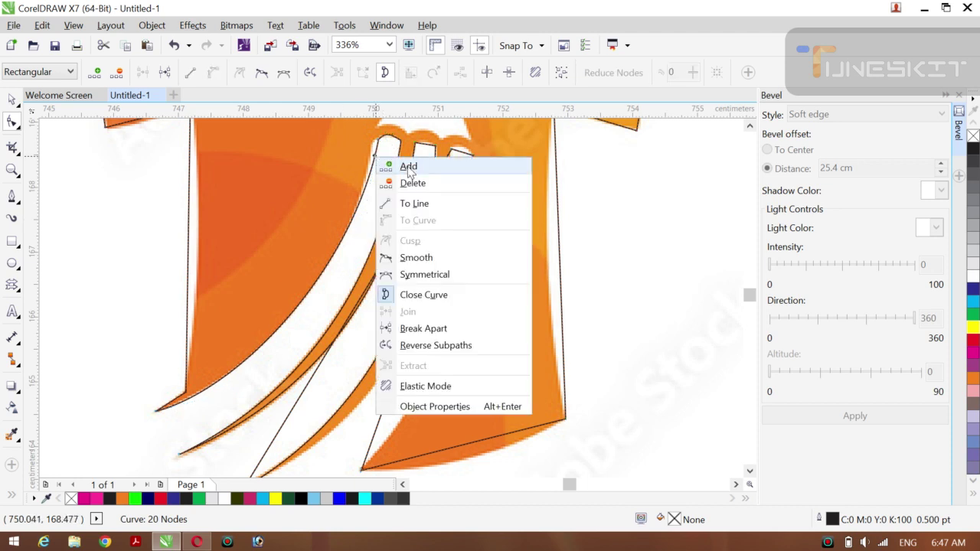
pyautogui.click(408, 167)
pyautogui.press('Left')
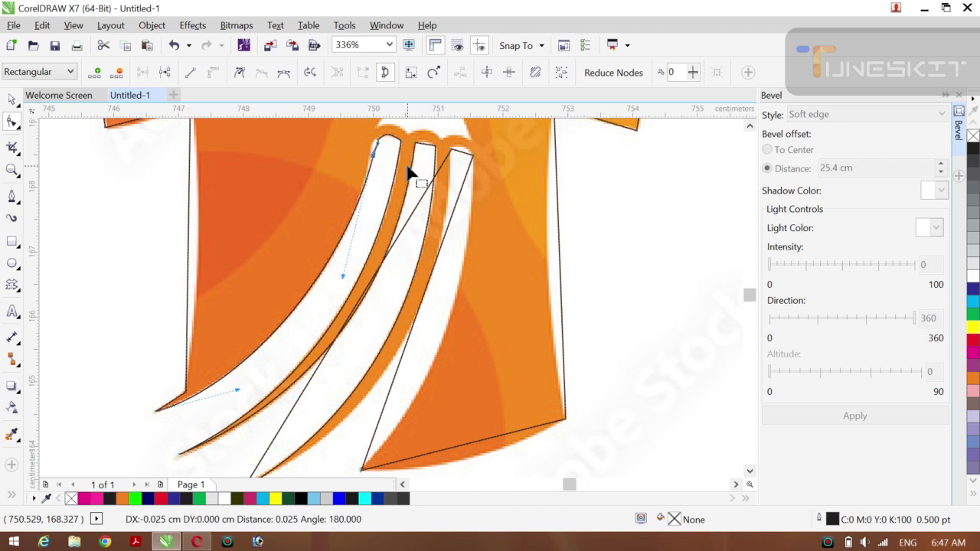
pyautogui.click(361, 136)
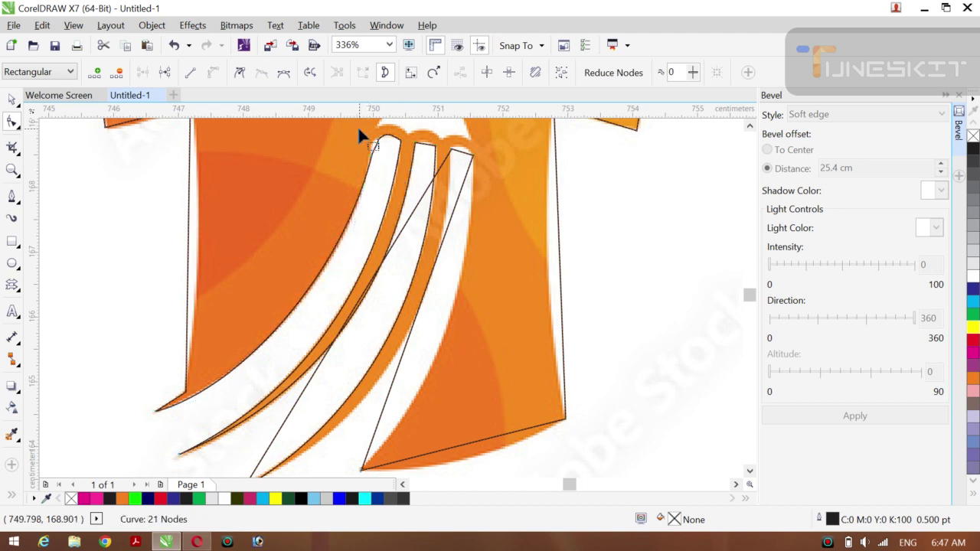
pyautogui.click(389, 159)
pyautogui.click(156, 412)
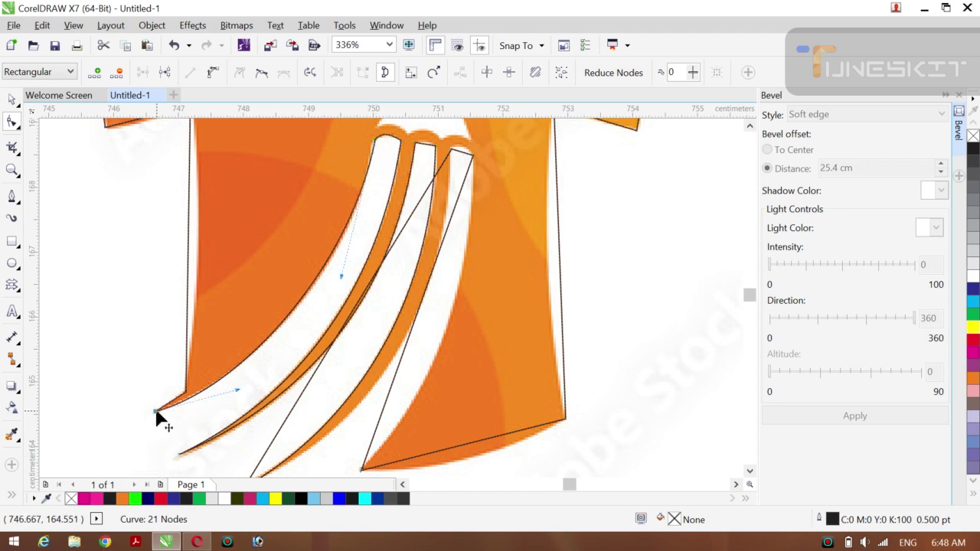
pyautogui.click(346, 281)
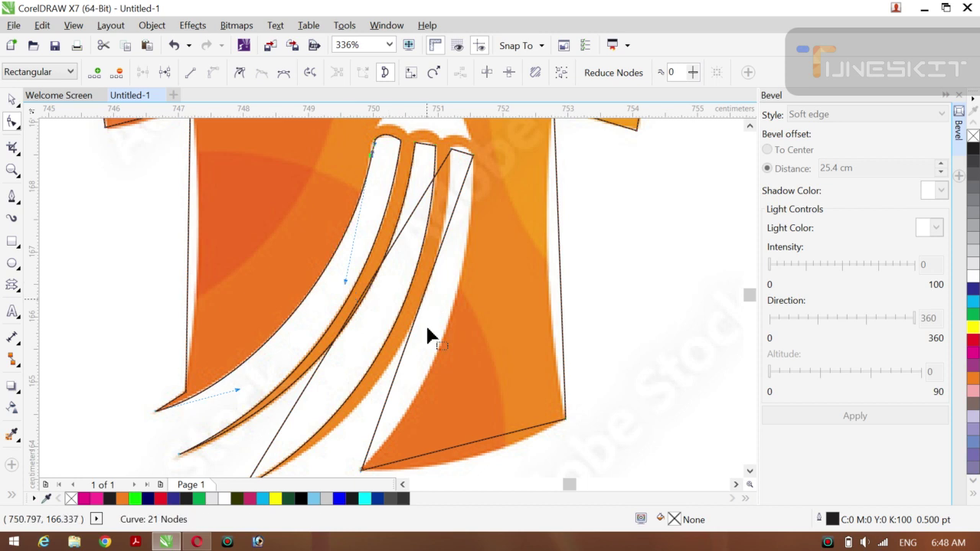
# Convert the right white stripe's left edge to a curve and adjust its handles to follow the adjoining orange strip.
pyautogui.click(401, 229)
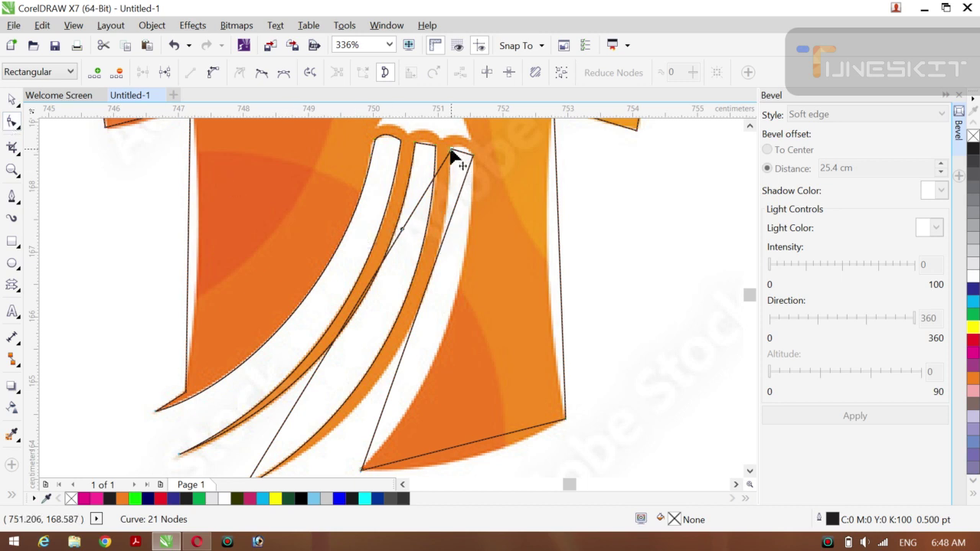
pyautogui.click(452, 153)
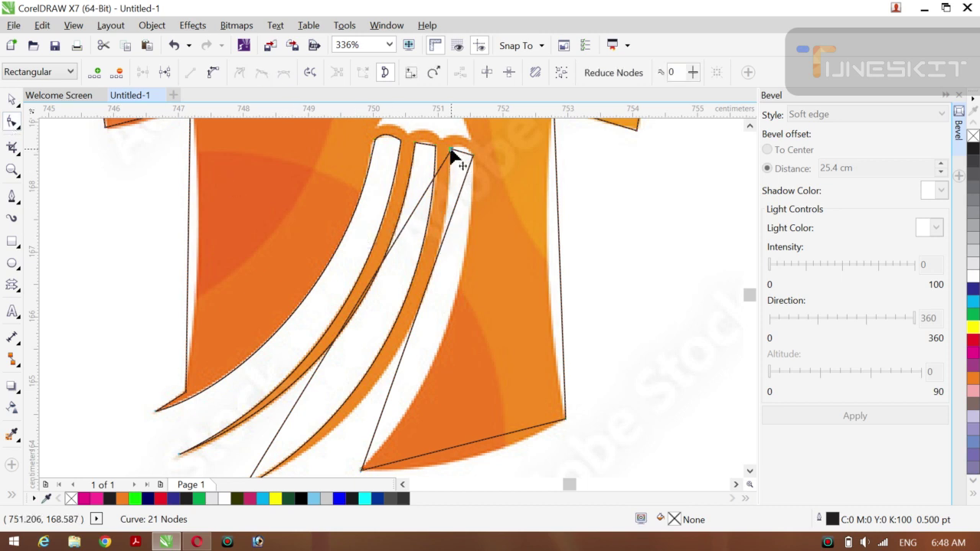
pyautogui.rightClick(408, 220)
pyautogui.click(450, 281)
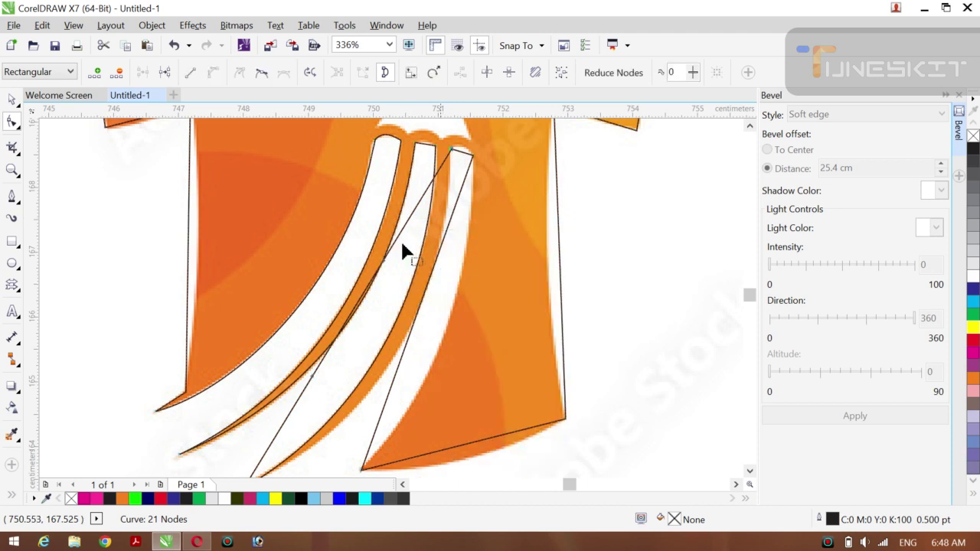
pyautogui.moveTo(386, 263); pyautogui.dragTo(460, 326)
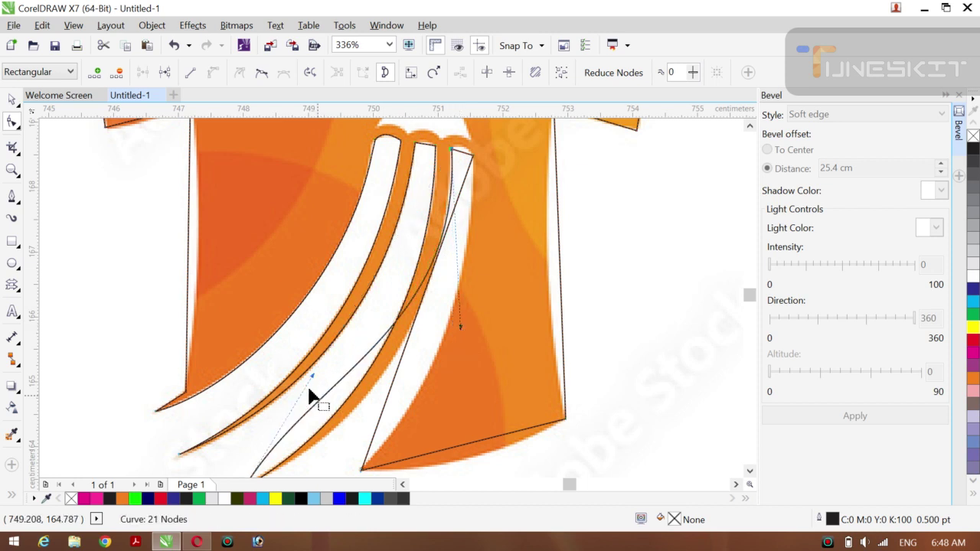
pyautogui.moveTo(314, 383); pyautogui.dragTo(358, 433)
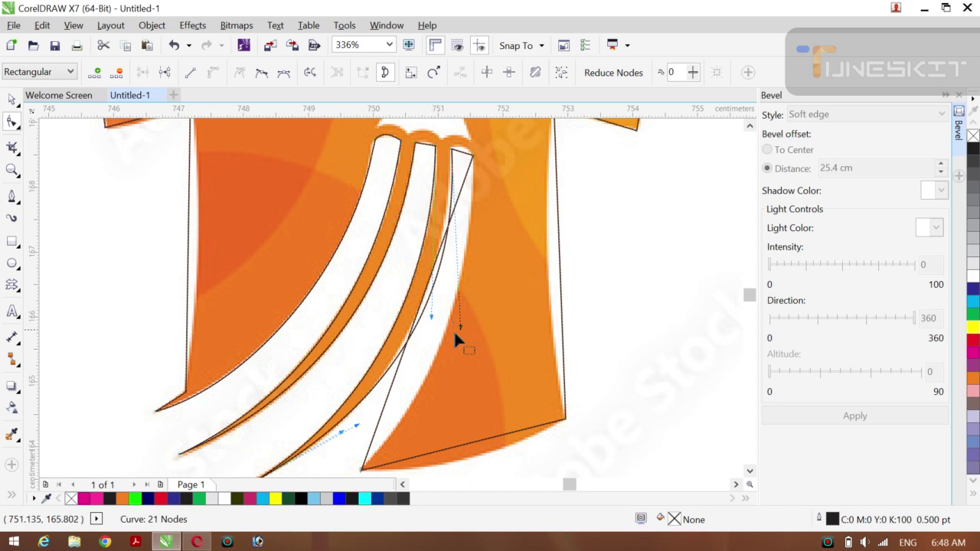
pyautogui.moveTo(459, 323); pyautogui.dragTo(453, 319)
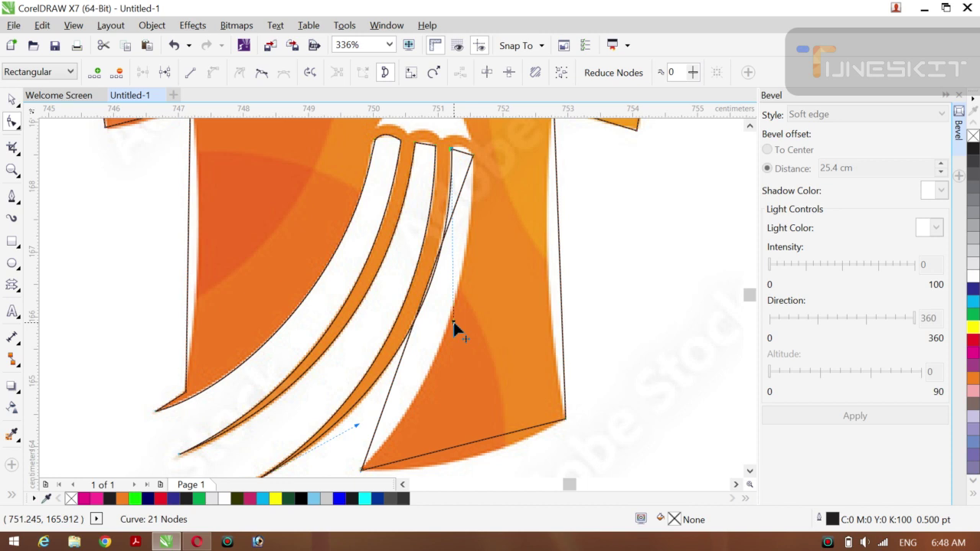
# Convert the right white stripe's right edge to a curve and bend it to match the reference down to the hem's pointed corner.
pyautogui.press('z')
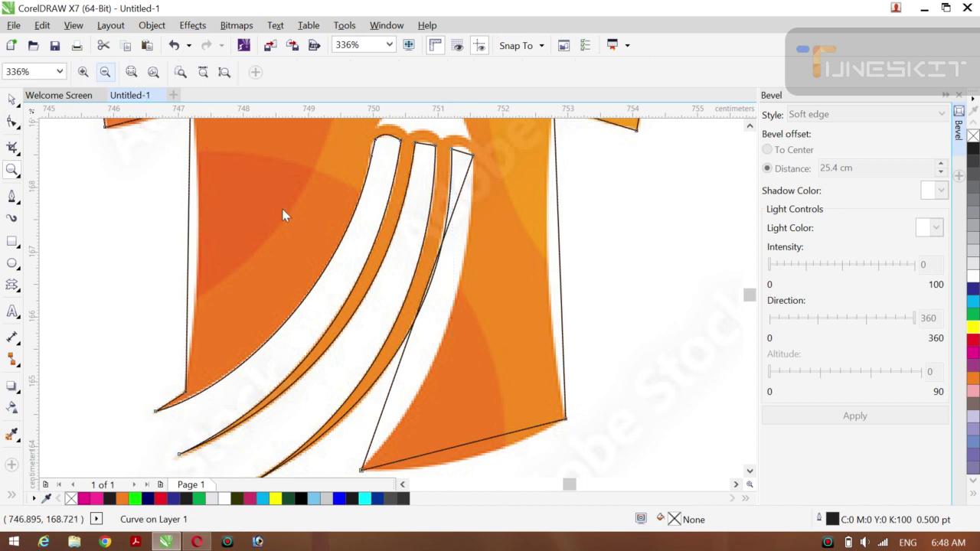
pyautogui.scroll(-2, 283, 215)
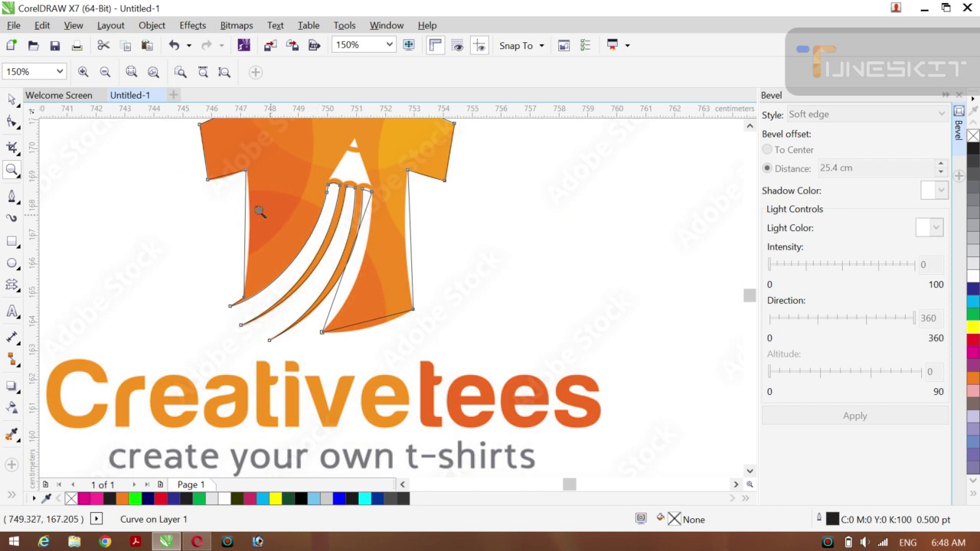
pyautogui.moveTo(270, 132); pyautogui.dragTo(429, 361)
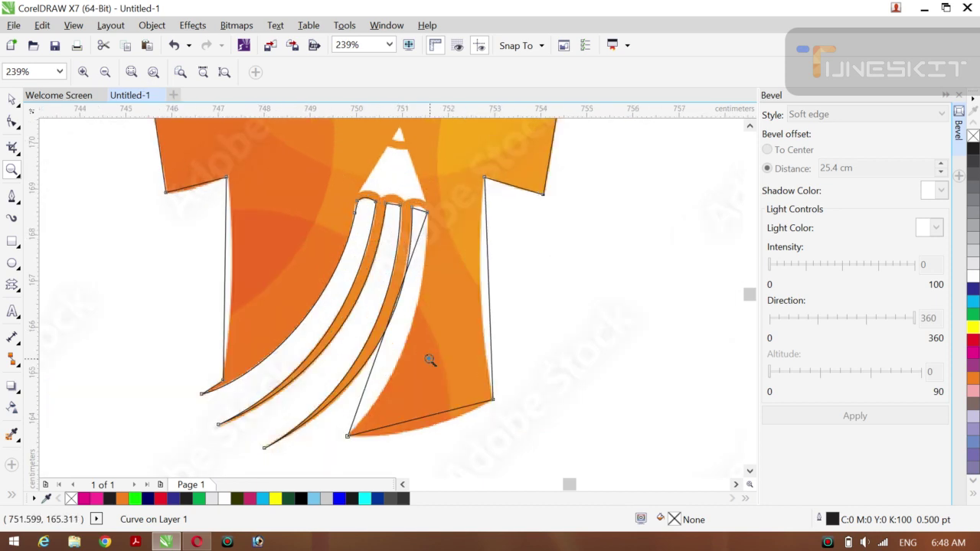
pyautogui.click(13, 100)
pyautogui.click(46, 98)
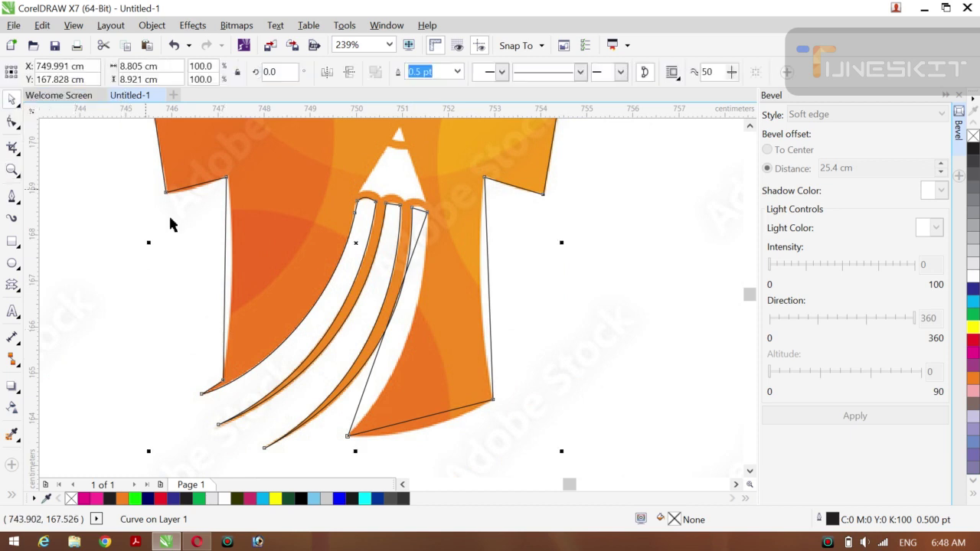
pyautogui.click(12, 122)
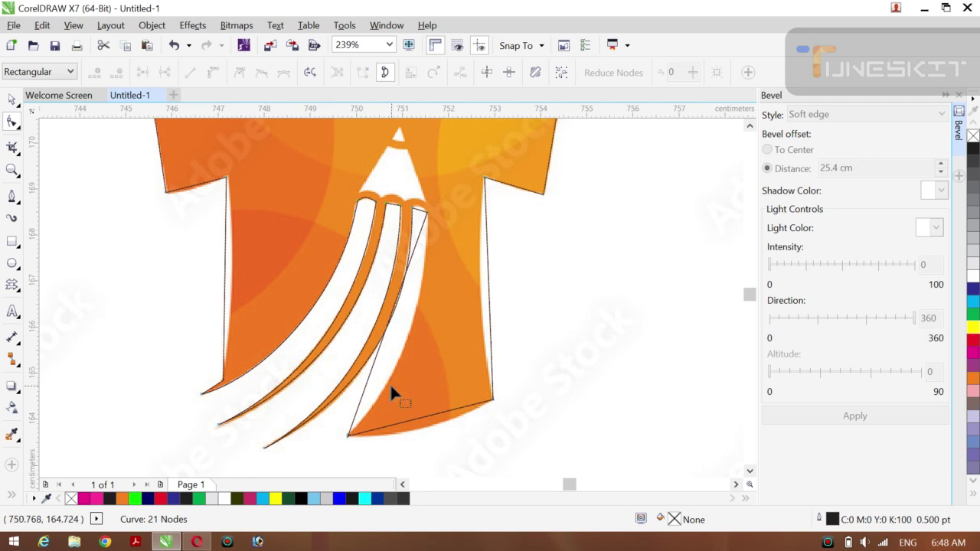
pyautogui.click(417, 246)
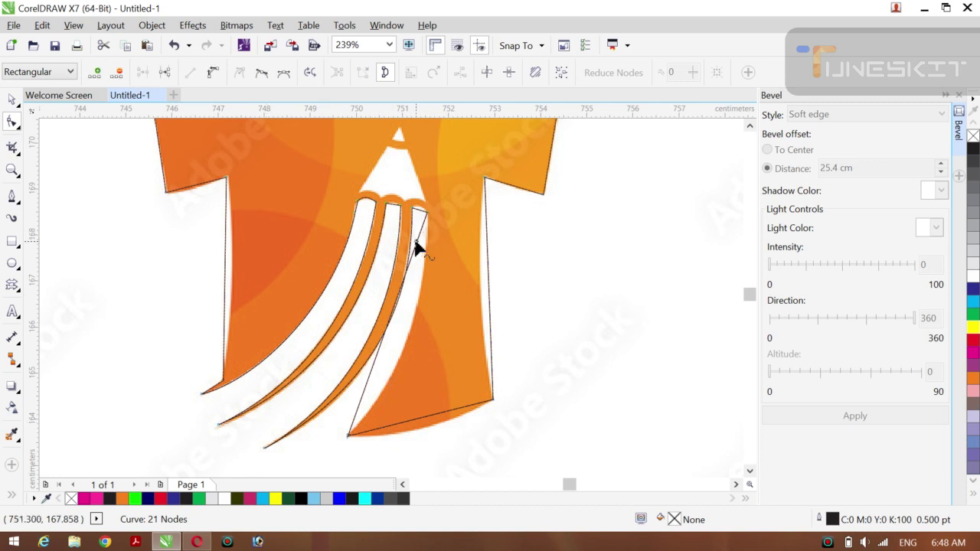
pyautogui.rightClick(418, 247)
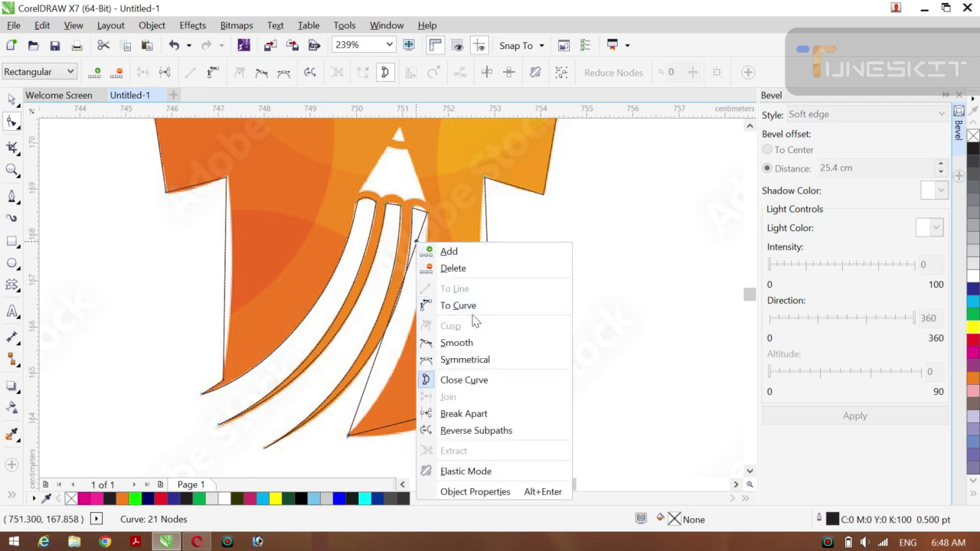
pyautogui.click(451, 305)
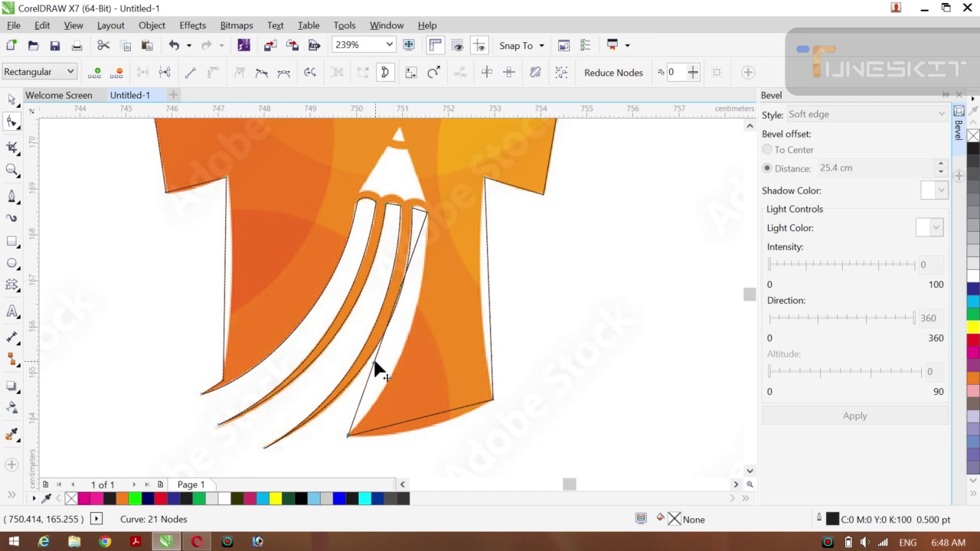
pyautogui.moveTo(375, 367); pyautogui.dragTo(413, 368)
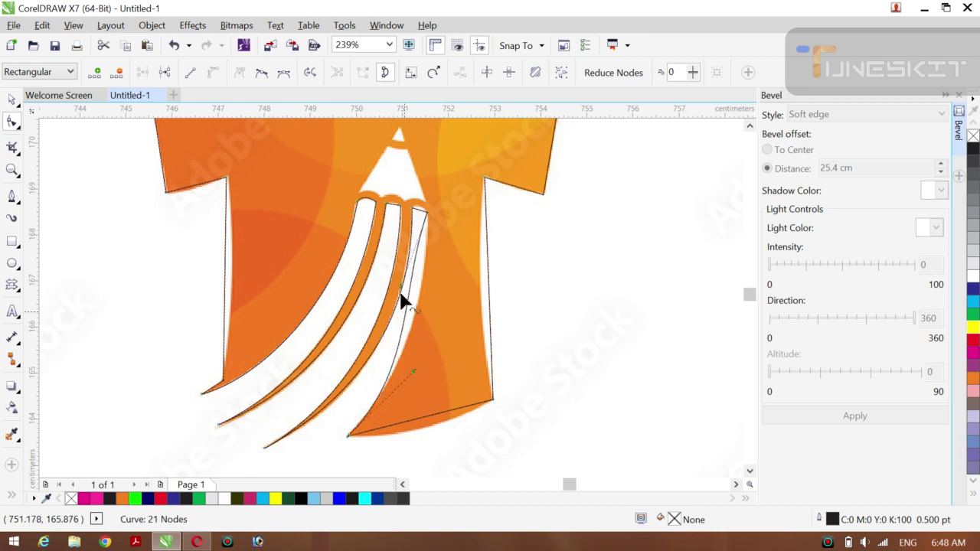
pyautogui.moveTo(399, 288); pyautogui.dragTo(424, 287)
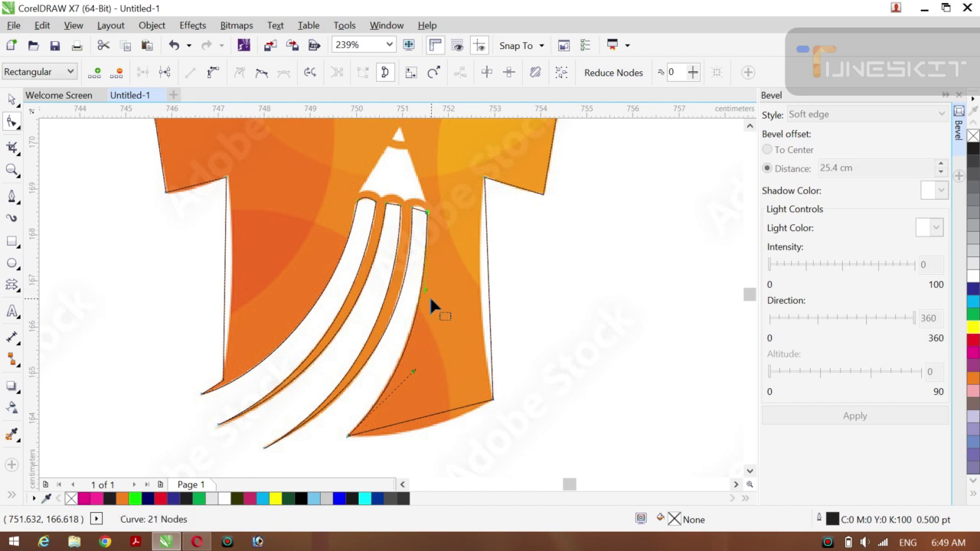
# Convert the right white stripe's short top edge to a curve and round it to match the reference.
pyautogui.click(419, 216)
pyautogui.rightClick(419, 217)
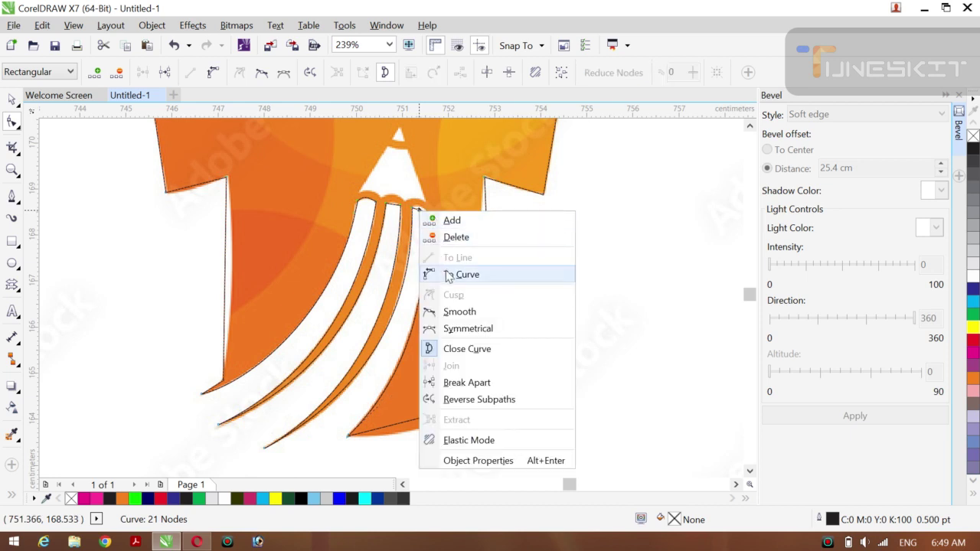
pyautogui.click(448, 276)
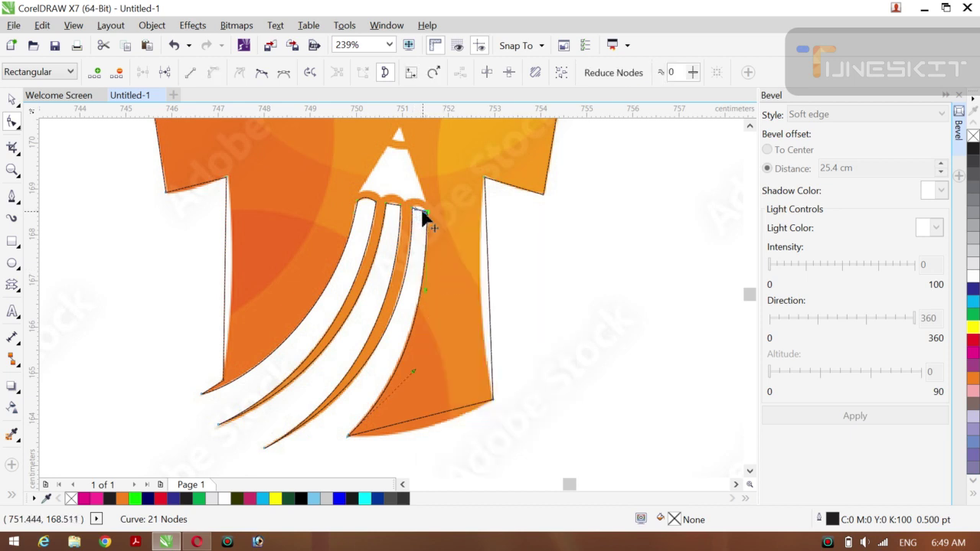
pyautogui.moveTo(422, 210)
pyautogui.mouseDown()
pyautogui.moveTo(417, 233)
pyautogui.moveTo(420, 207)
pyautogui.mouseUp()
pyautogui.moveTo(452, 191); pyautogui.dragTo(408, 230)
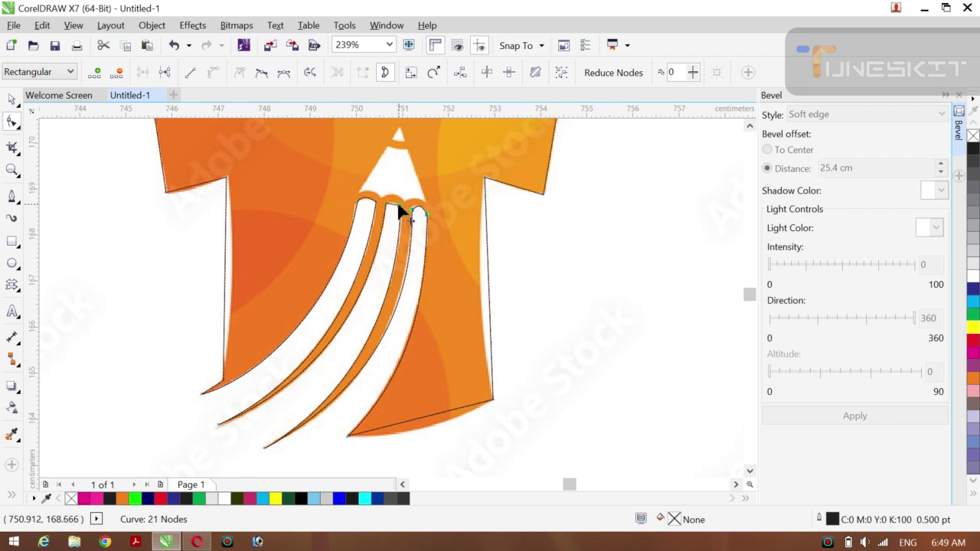
# Convert the middle white stripe's short top edge to a curve and bow it slightly upward to match the reference.
pyautogui.click(399, 207)
pyautogui.rightClick(400, 209)
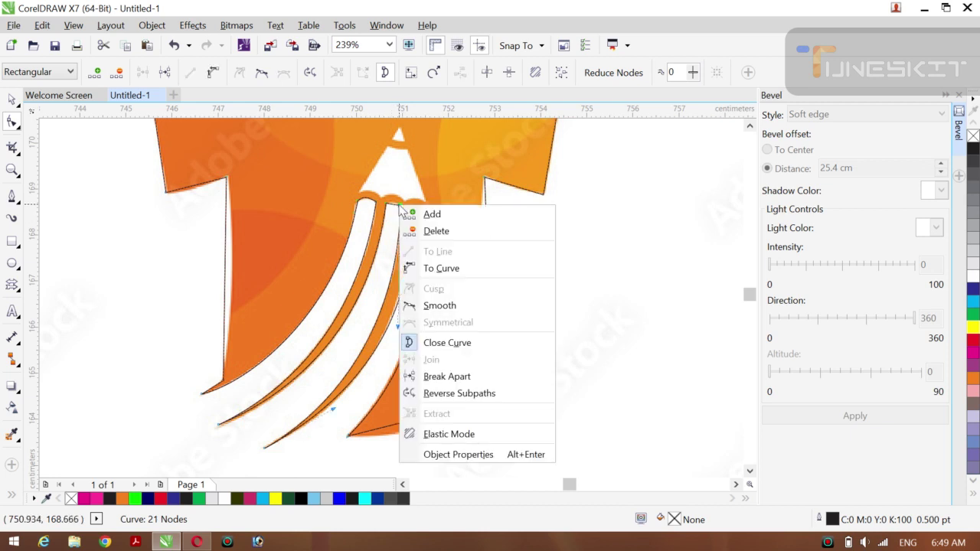
pyautogui.click(440, 269)
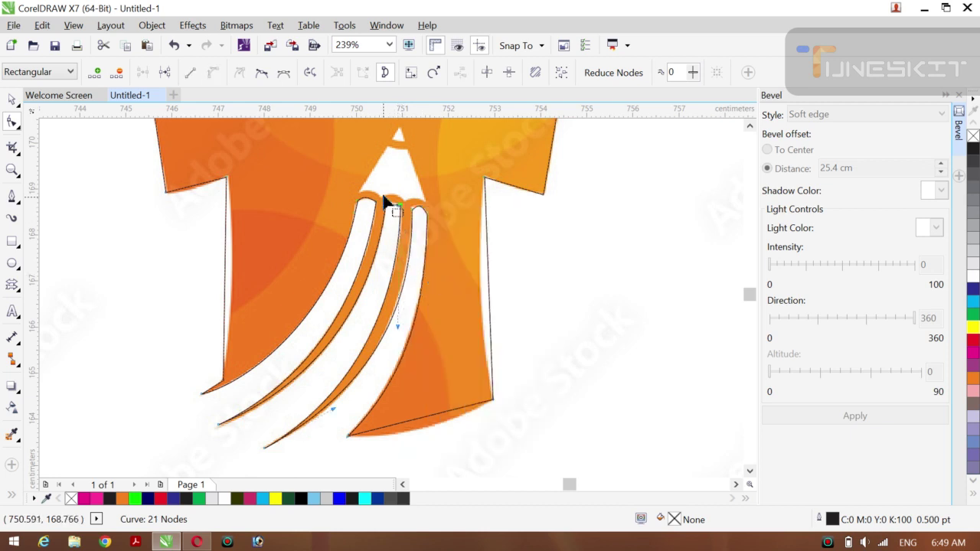
pyautogui.moveTo(383, 196); pyautogui.dragTo(404, 219)
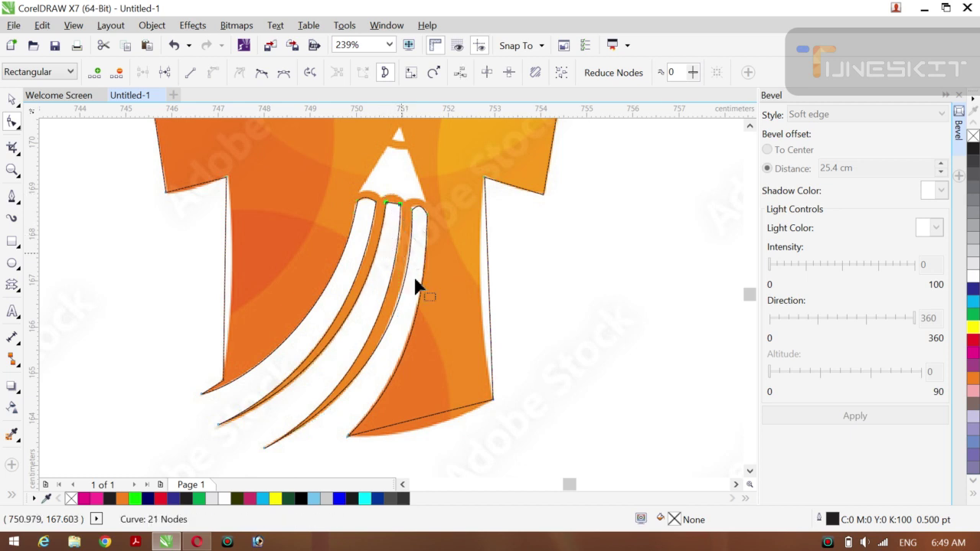
# Convert the shirt's bottom hem, right of the stripes, to a curve and bow it down along the reference.
pyautogui.click(427, 421)
pyautogui.rightClick(426, 421)
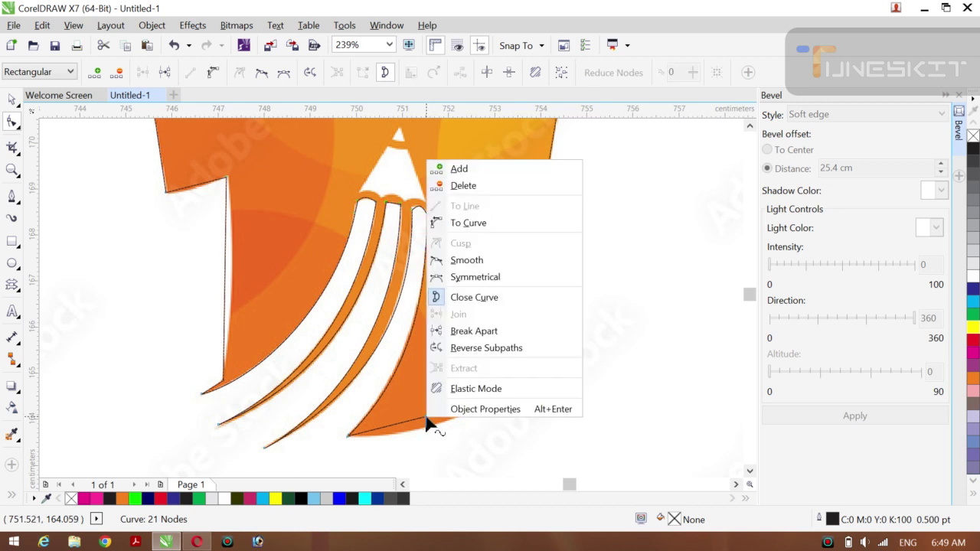
pyautogui.click(455, 221)
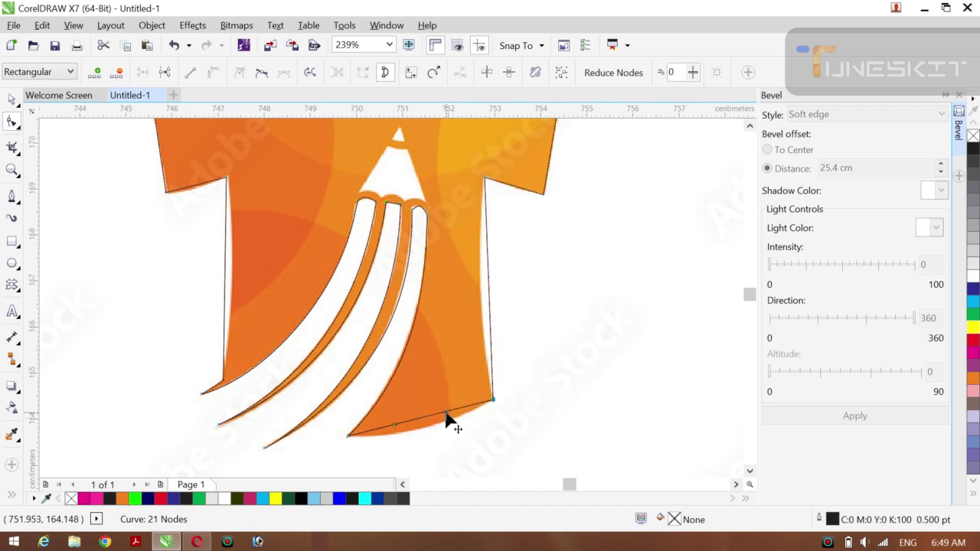
pyautogui.moveTo(447, 417); pyautogui.dragTo(403, 436)
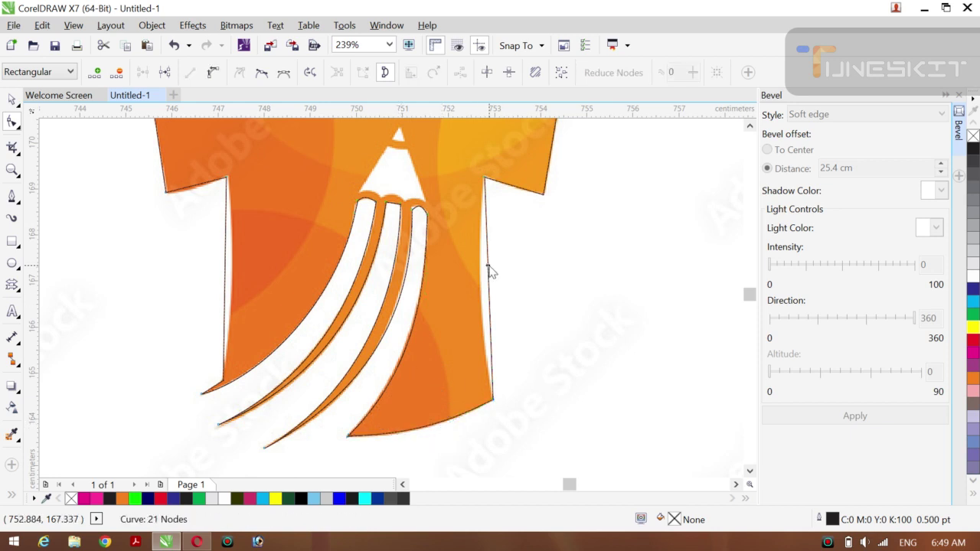
# Convert the shirt's right side to a curve and bend it inward along the reference edge.
pyautogui.rightClick(488, 265)
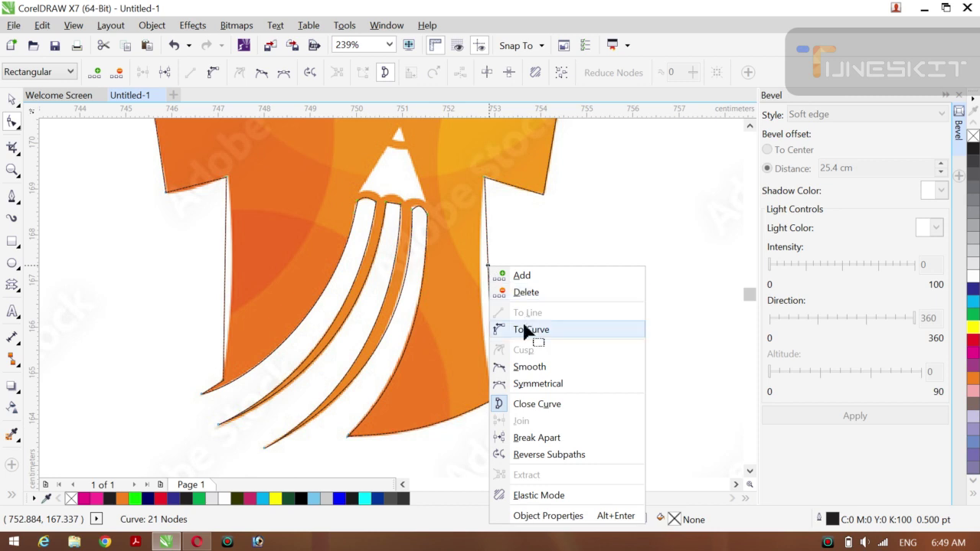
pyautogui.click(528, 329)
pyautogui.moveTo(490, 260); pyautogui.dragTo(474, 262)
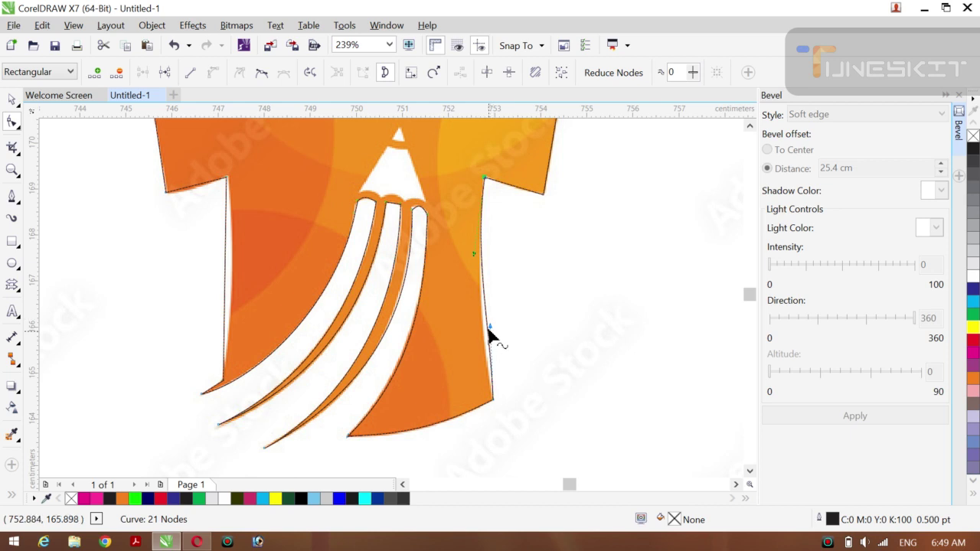
pyautogui.moveTo(488, 327); pyautogui.dragTo(482, 331)
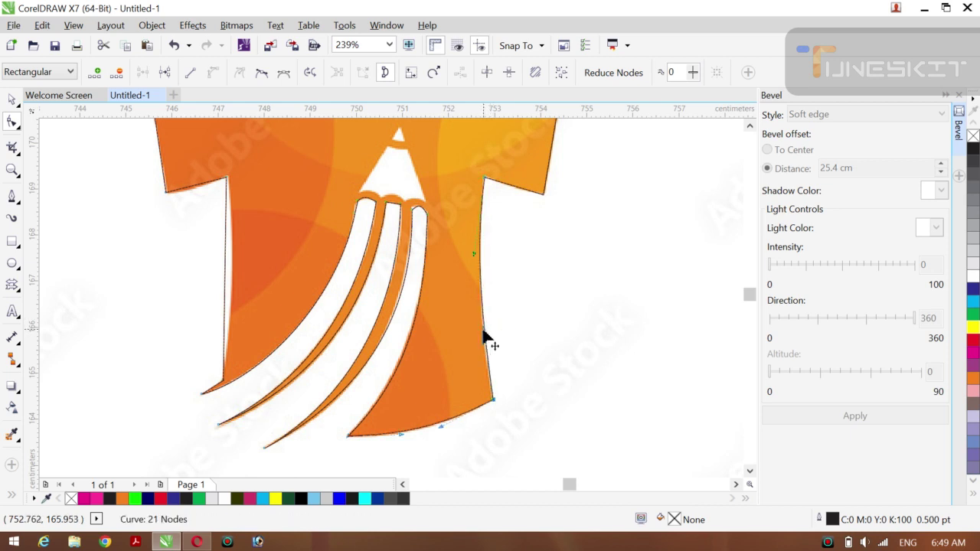
# Convert the shirt's left side to a curve, bend it inward along the reference, and nudge the left armpit node into place.
pyautogui.rightClick(227, 268)
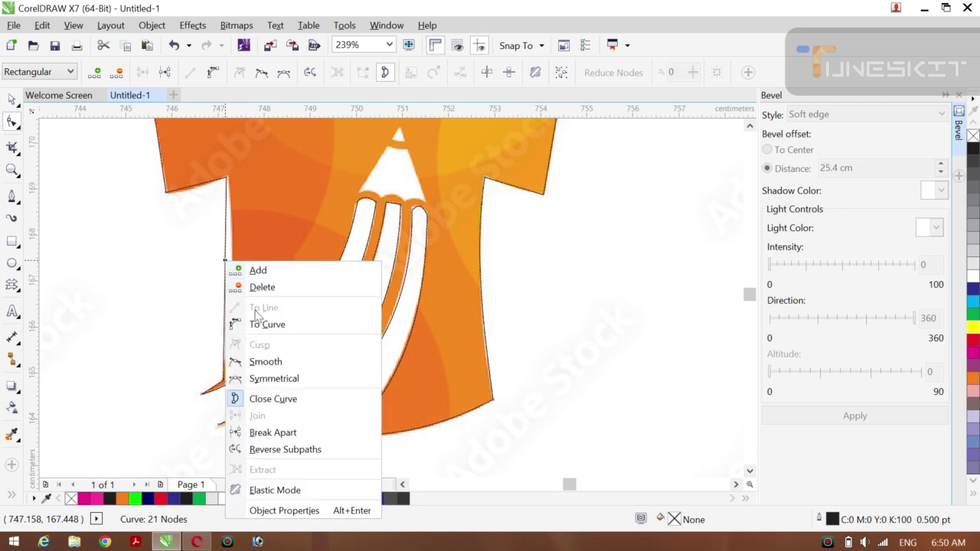
pyautogui.click(245, 321)
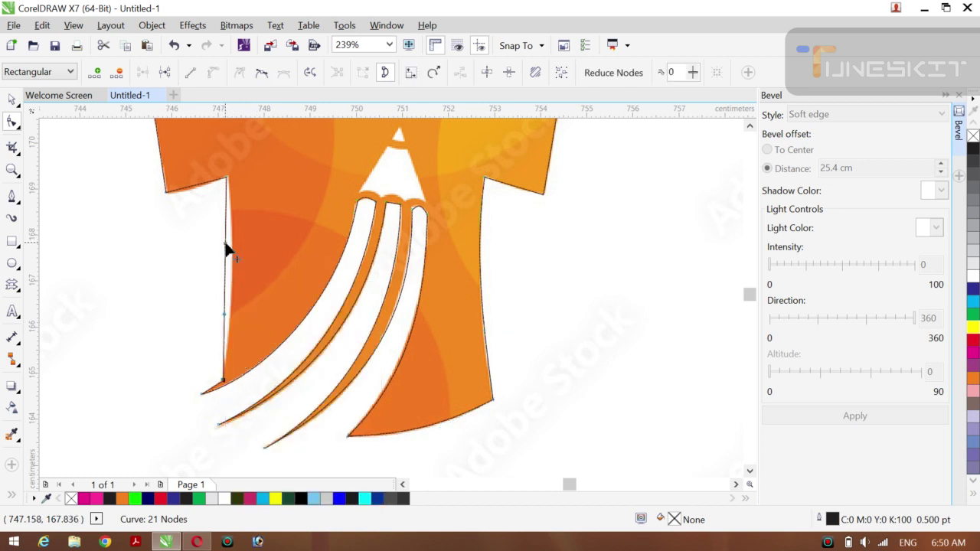
pyautogui.moveTo(227, 247); pyautogui.dragTo(233, 250)
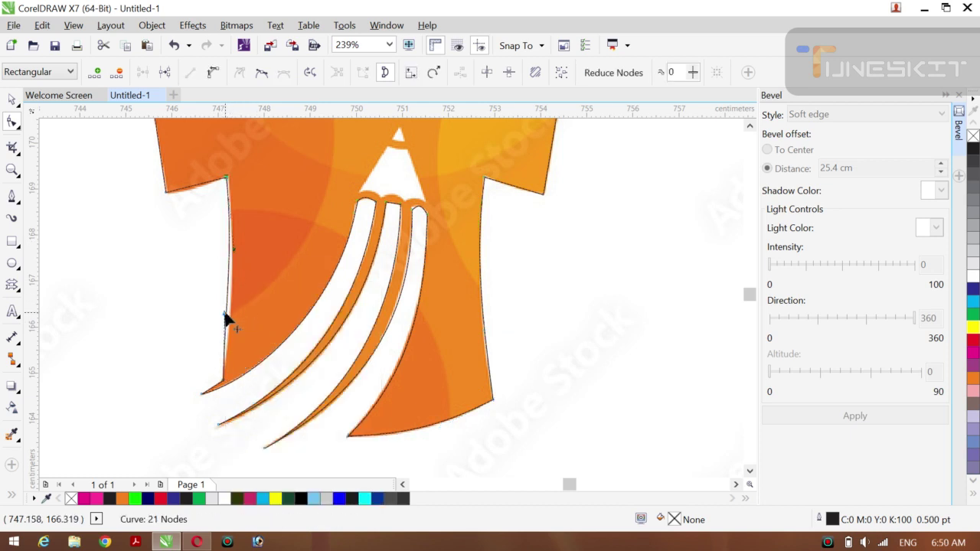
pyautogui.moveTo(226, 313); pyautogui.dragTo(229, 313)
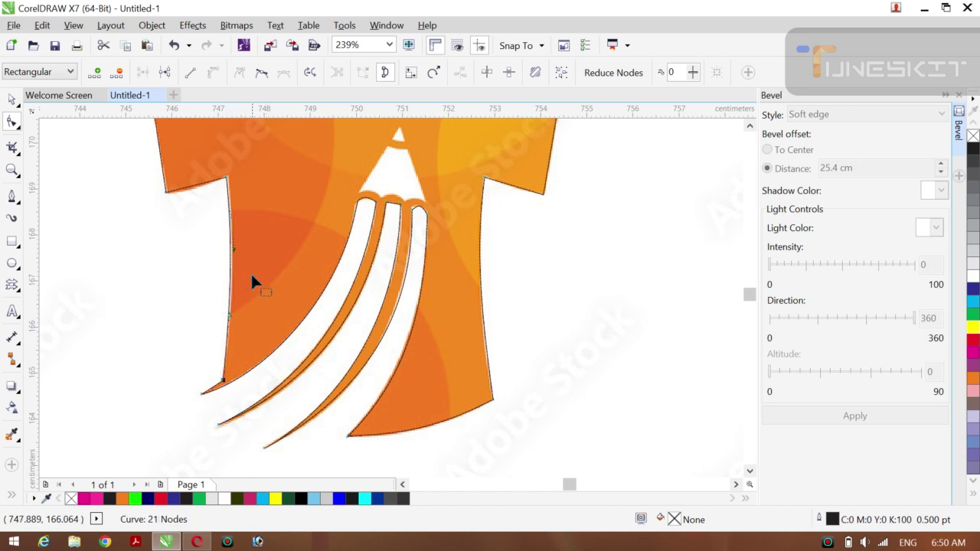
pyautogui.moveTo(235, 249); pyautogui.dragTo(237, 250)
pyautogui.moveTo(227, 184); pyautogui.dragTo(228, 185)
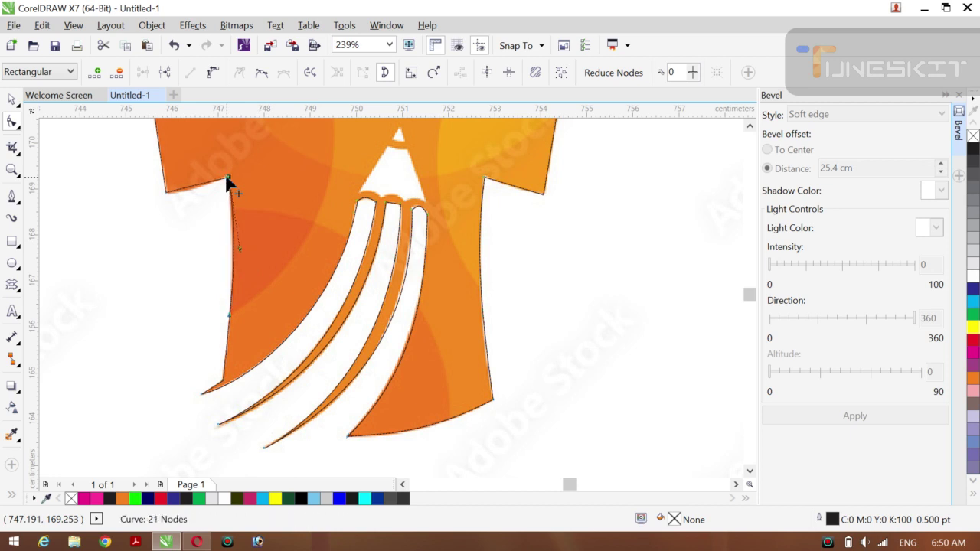
# Fine-tune the node at the left sleeve's lower outer corner against the reference.
pyautogui.click(166, 192)
pyautogui.moveTo(166, 193); pyautogui.dragTo(166, 193)
pyautogui.click(166, 193)
# Trace the white pencil cone above the stripes as a closed six-node straight-sided outline, about 1.45 cm wide and 1.23 cm high.
pyautogui.scroll(3, 281, 237)
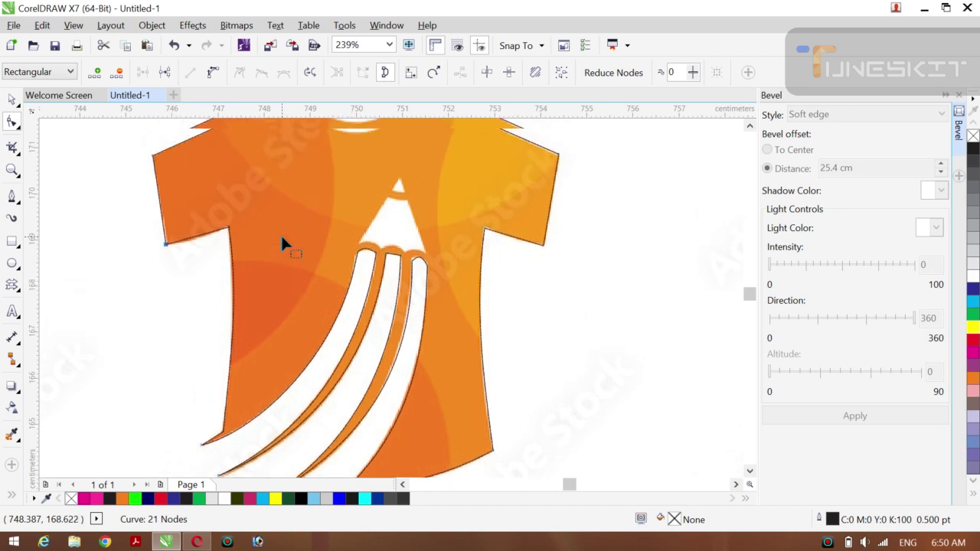
pyautogui.click(11, 196)
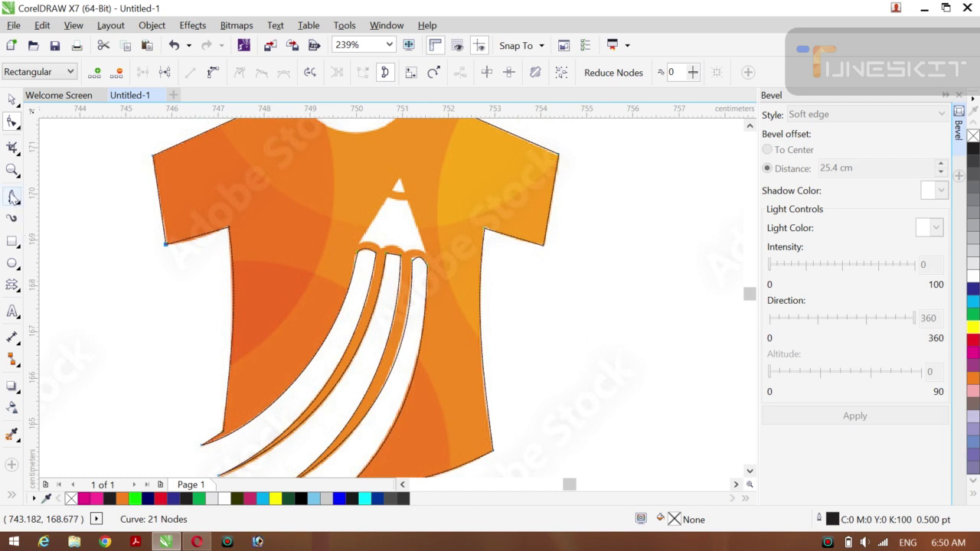
pyautogui.click(357, 245)
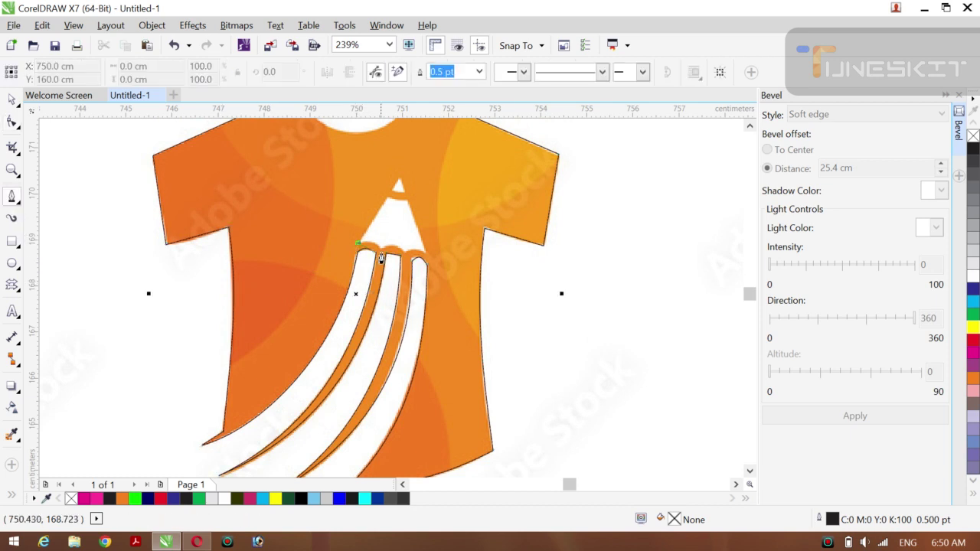
pyautogui.click(381, 251)
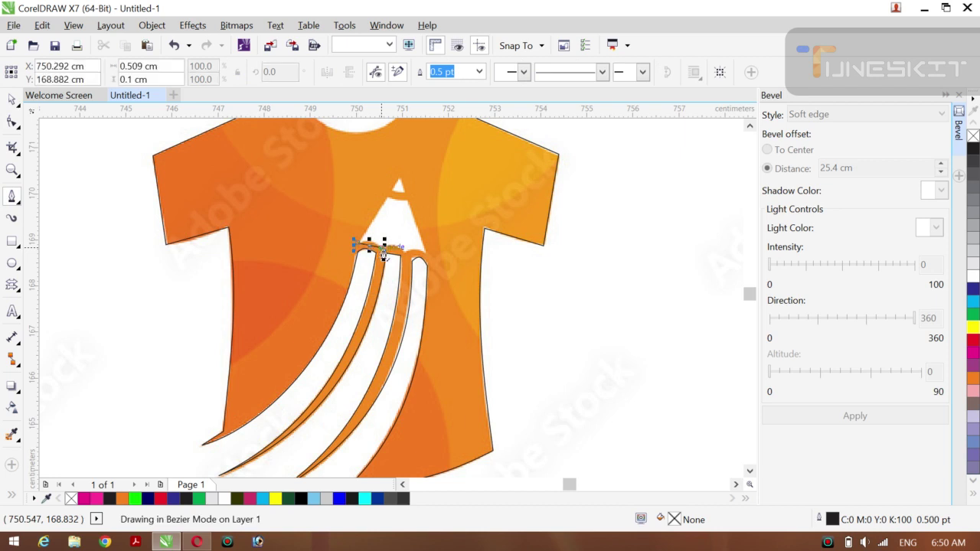
pyautogui.click(423, 260)
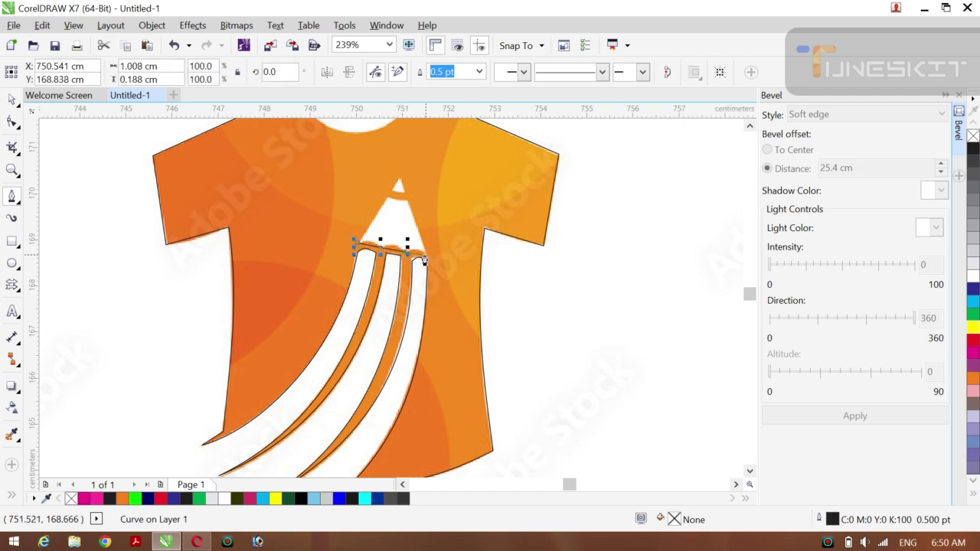
pyautogui.click(424, 258)
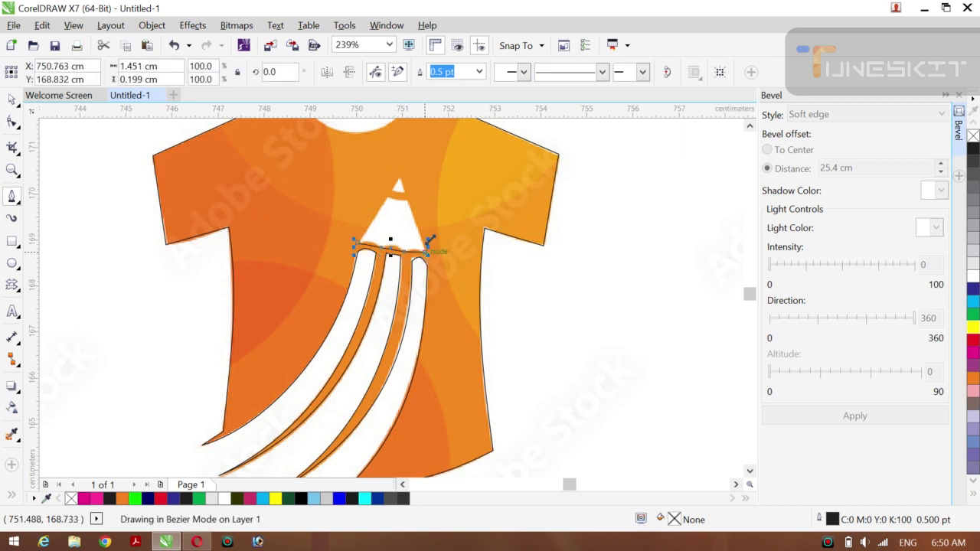
pyautogui.click(406, 202)
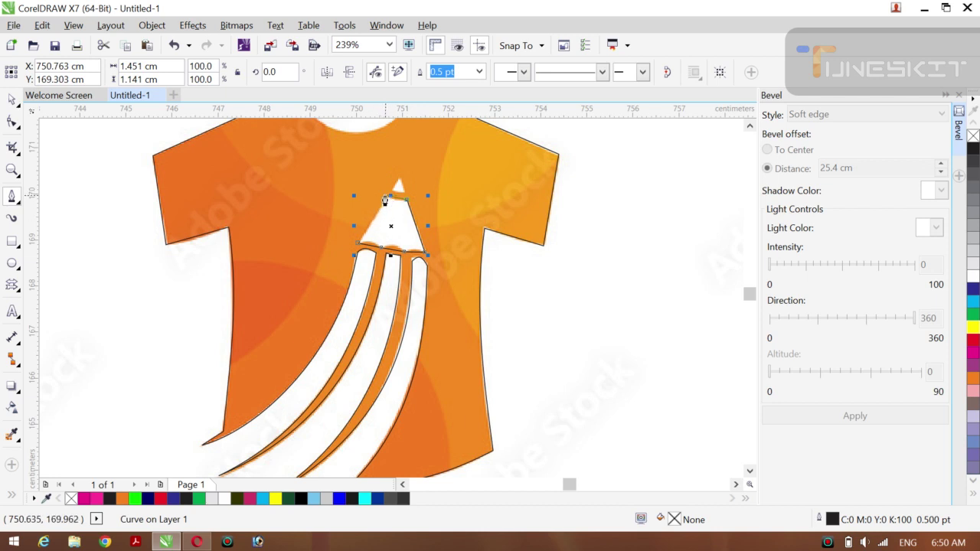
pyautogui.click(385, 200)
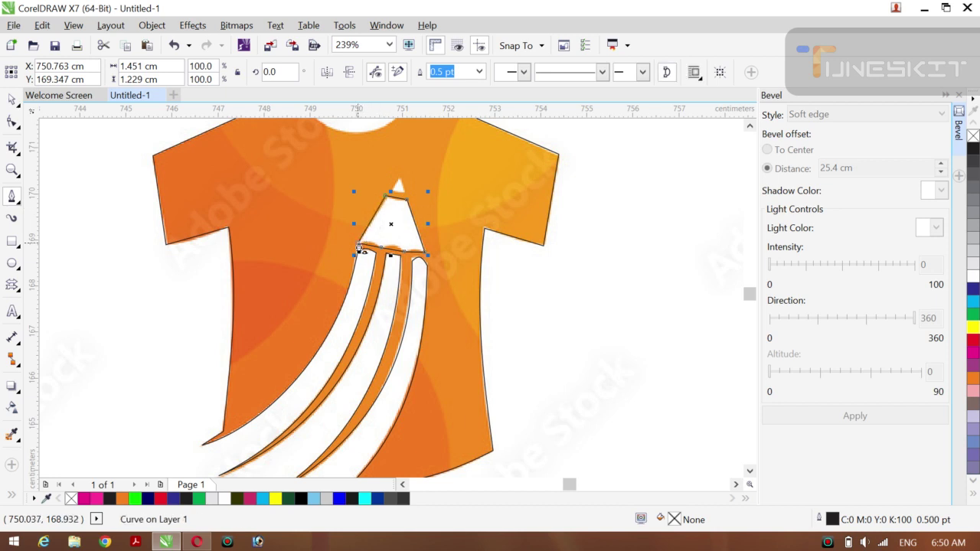
# Convert the pencil cone's short upper edge to a curve and bow it down along the reference.
pyautogui.click(13, 124)
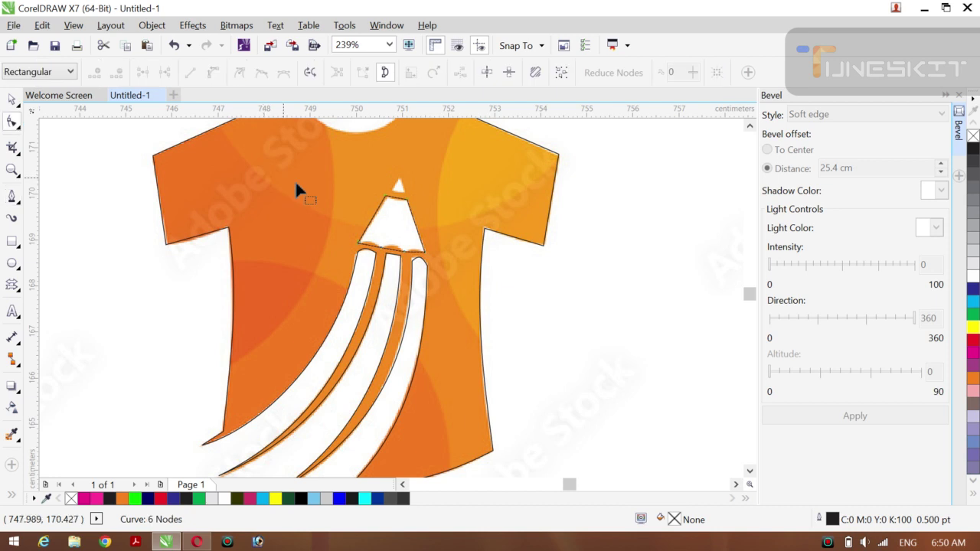
pyautogui.click(394, 205)
pyautogui.rightClick(394, 205)
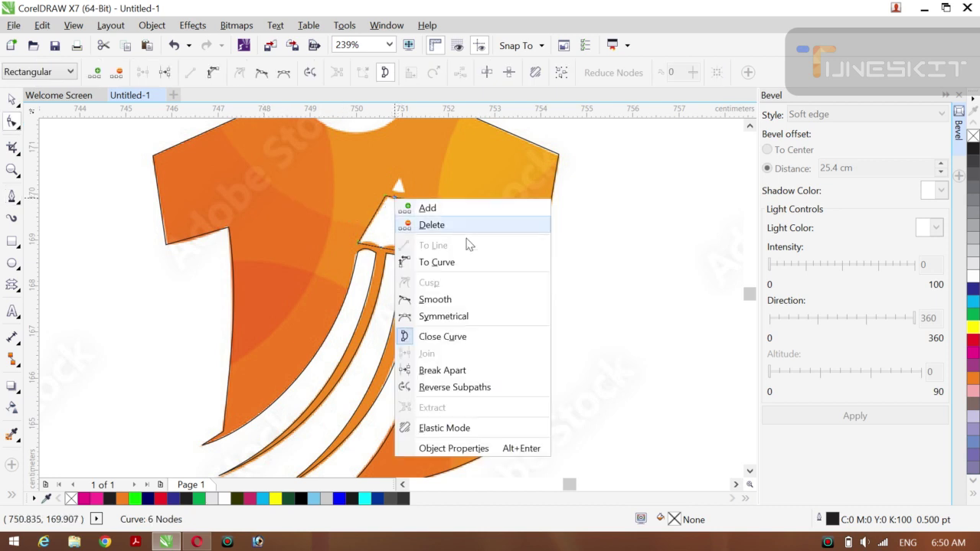
pyautogui.click(447, 265)
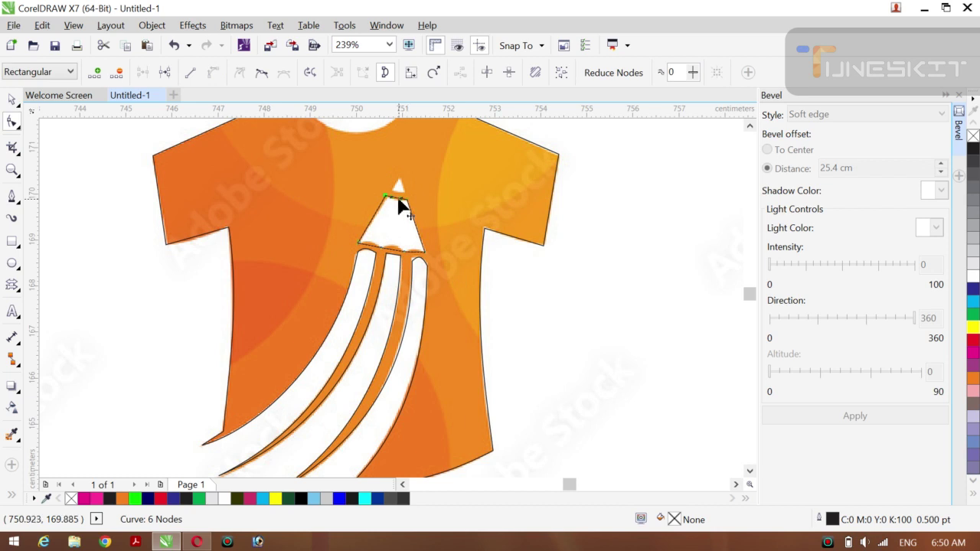
pyautogui.moveTo(403, 207); pyautogui.dragTo(391, 203)
# Convert the left and middle segments of the pencil cone's lower edge to curves and arch them up to the reference scallops.
pyautogui.rightClick(372, 252)
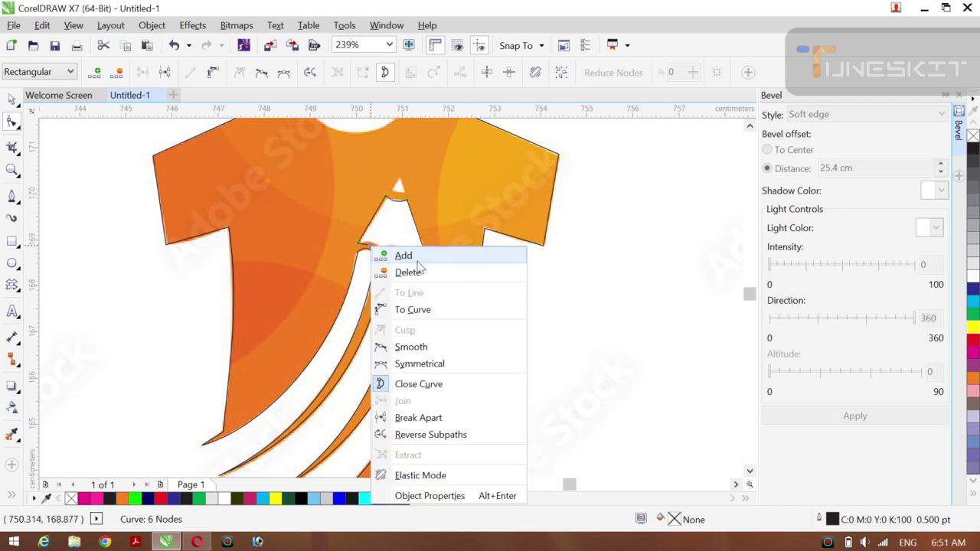
pyautogui.click(413, 309)
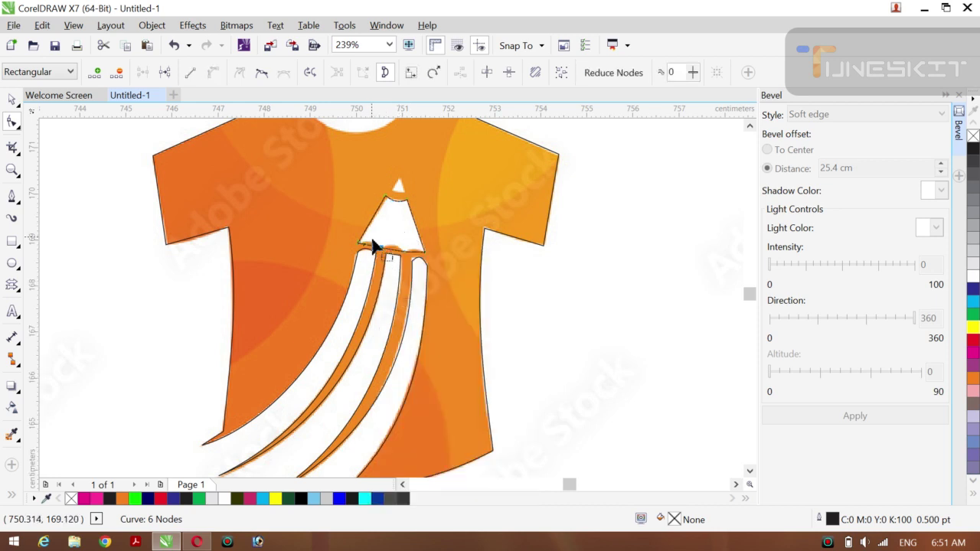
pyautogui.moveTo(376, 252); pyautogui.dragTo(389, 266)
pyautogui.rightClick(394, 253)
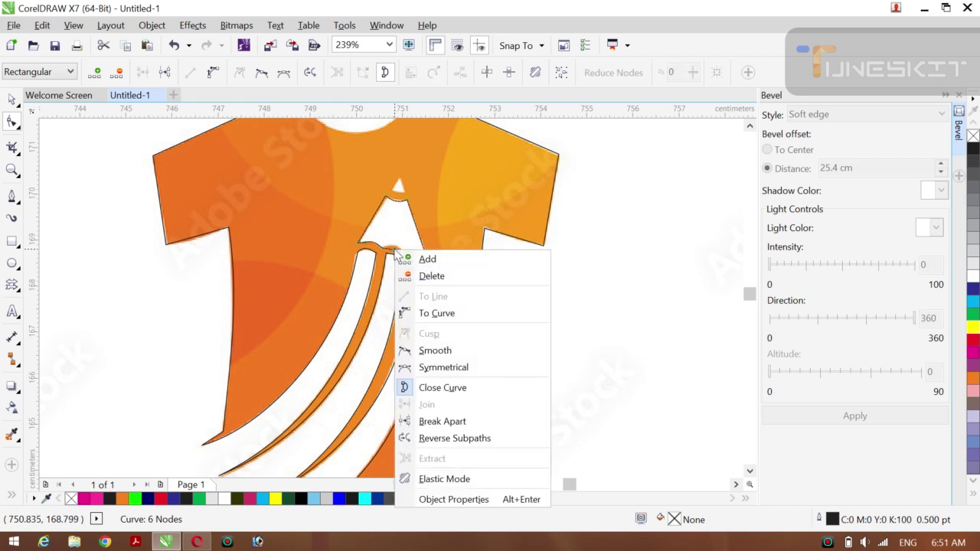
pyautogui.click(433, 314)
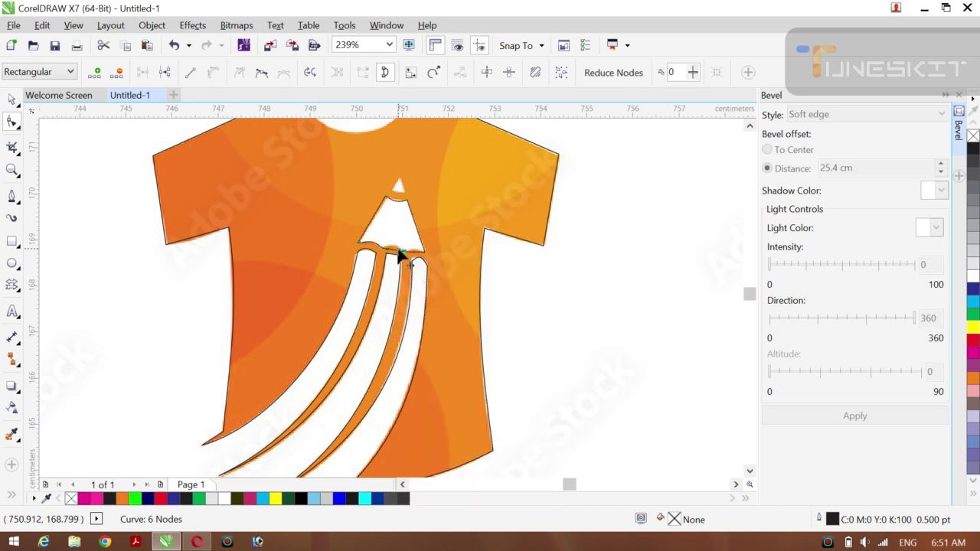
pyautogui.moveTo(399, 255); pyautogui.dragTo(389, 252)
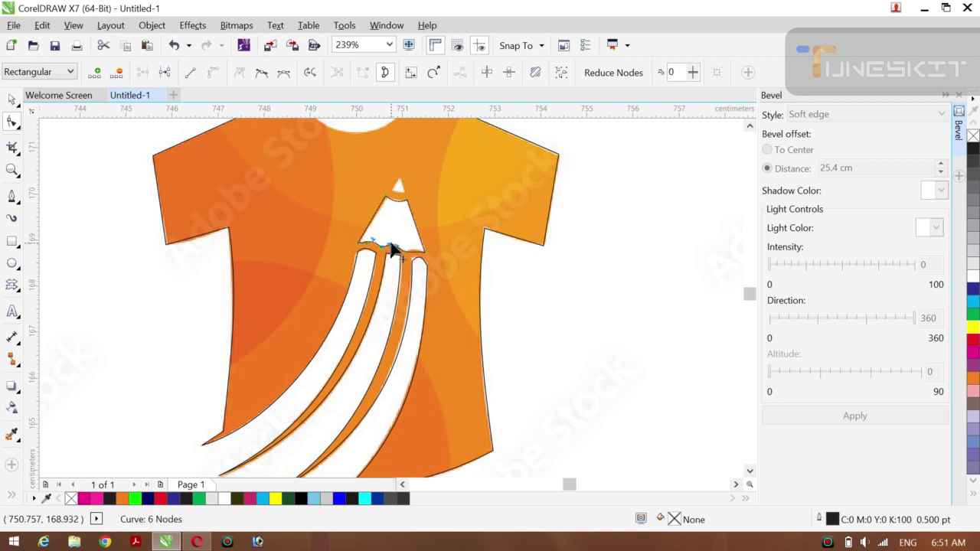
# Convert the right segment of the pencil cone's lower edge to a curve and arch it up to the reference scallop.
pyautogui.click(416, 260)
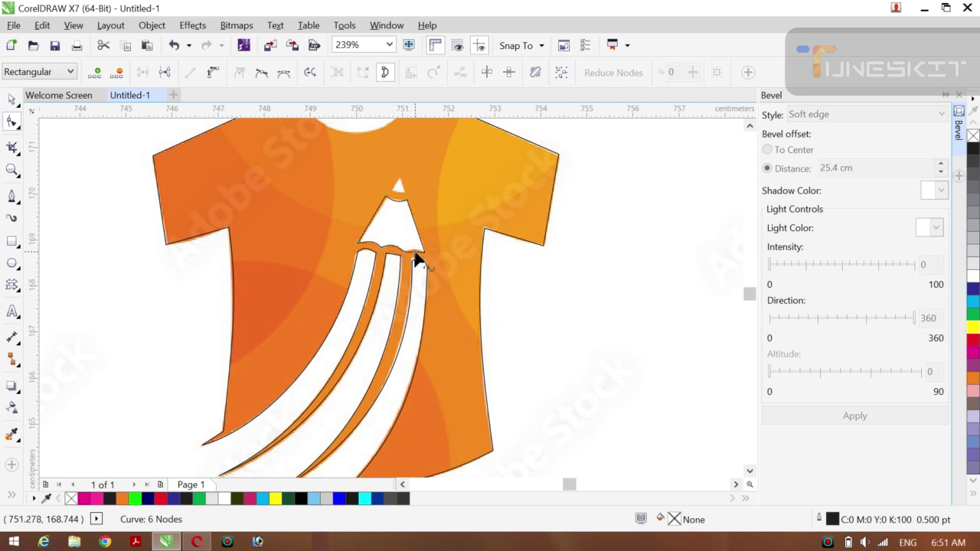
pyautogui.rightClick(415, 259)
pyautogui.click(458, 316)
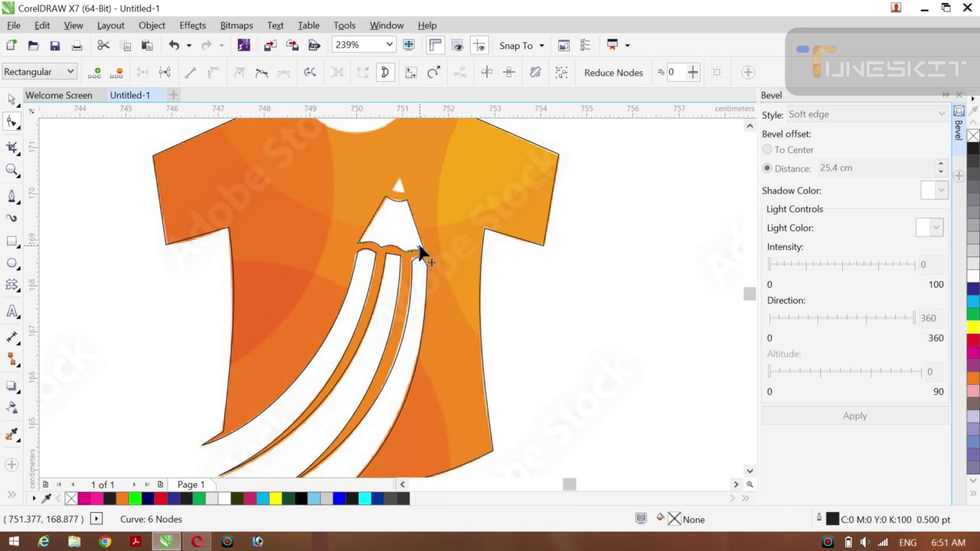
pyautogui.moveTo(414, 258); pyautogui.dragTo(413, 254)
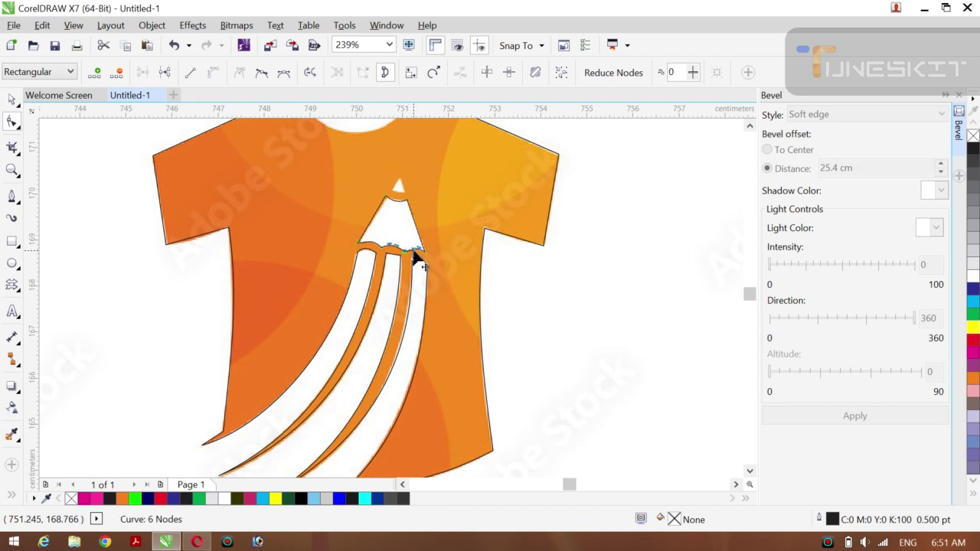
# Trace the small white pencil tip above the cone as a closed outline, about 0.3 cm wide and 0.32 cm high.
pyautogui.click(12, 196)
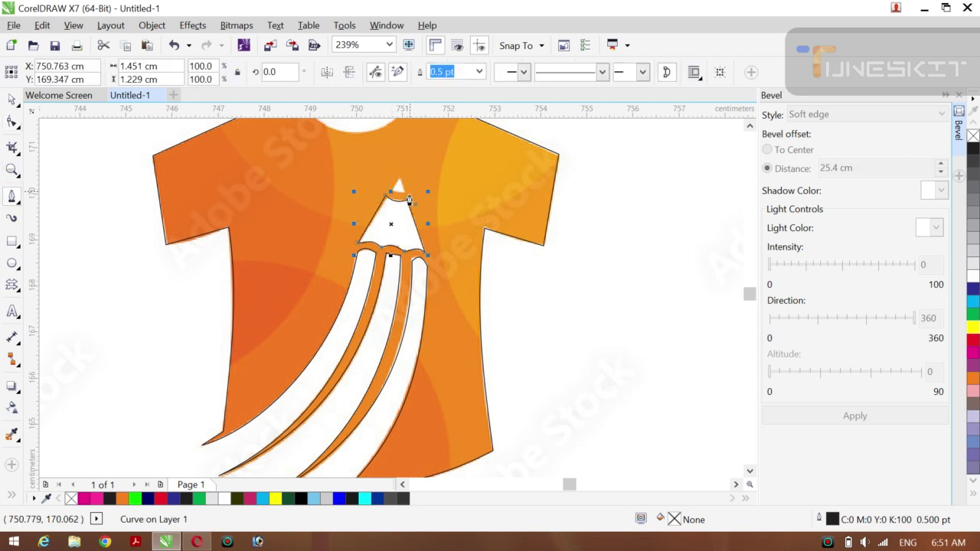
pyautogui.click(404, 201)
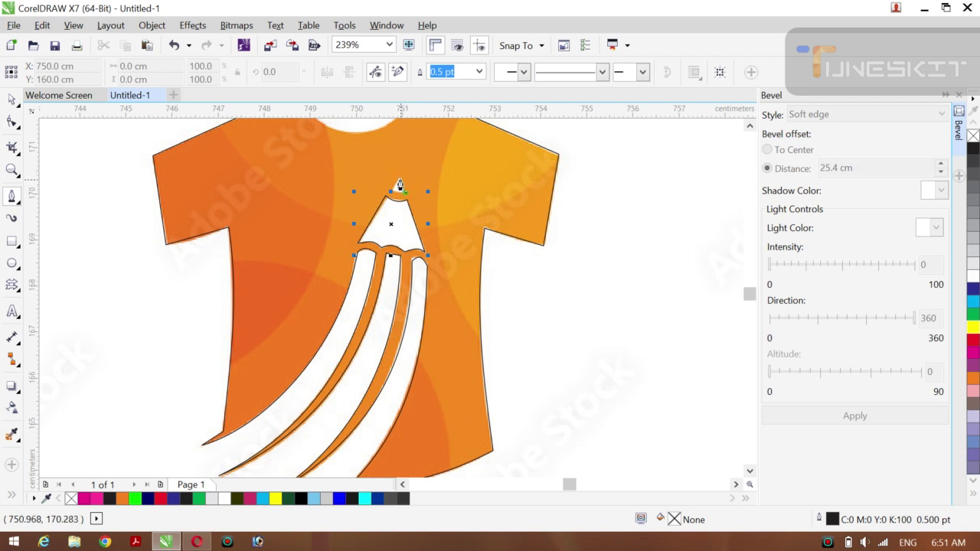
pyautogui.click(400, 184)
pyautogui.doubleClick(400, 184)
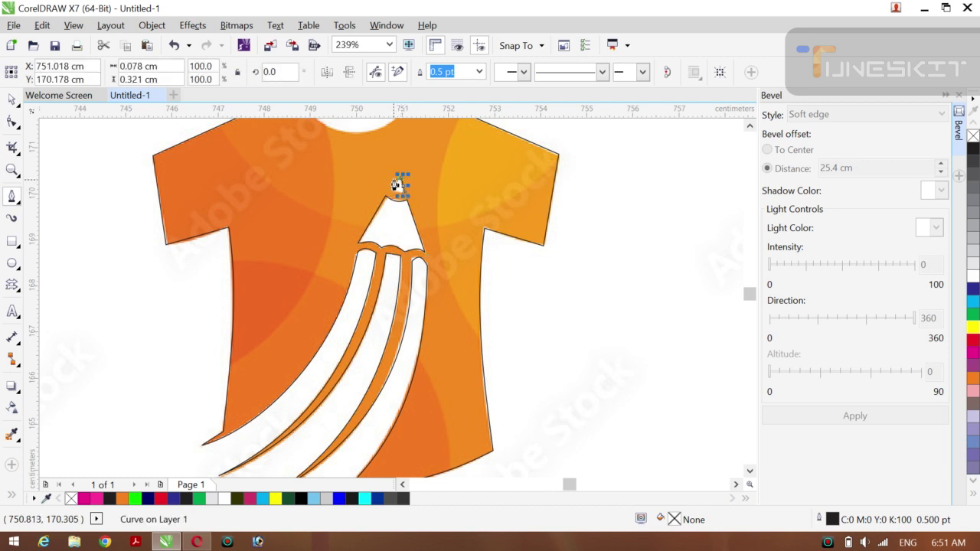
pyautogui.click(397, 185)
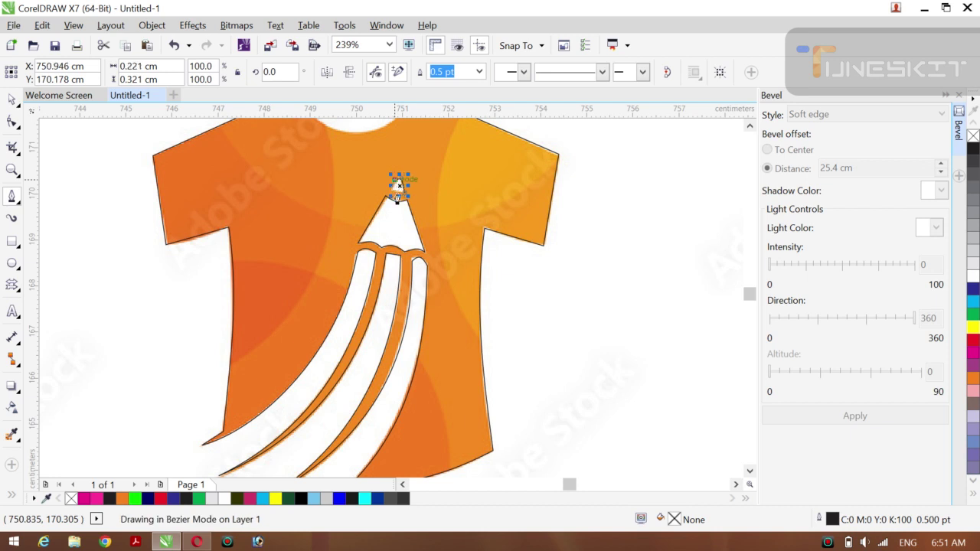
pyautogui.doubleClick(395, 191)
pyautogui.click(390, 196)
pyautogui.doubleClick(403, 198)
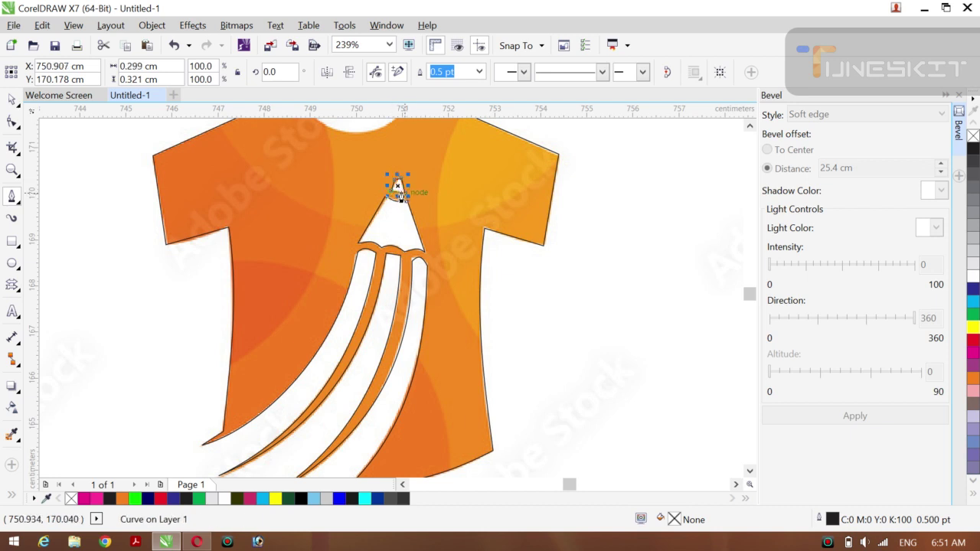
pyautogui.click(404, 197)
pyautogui.doubleClick(404, 197)
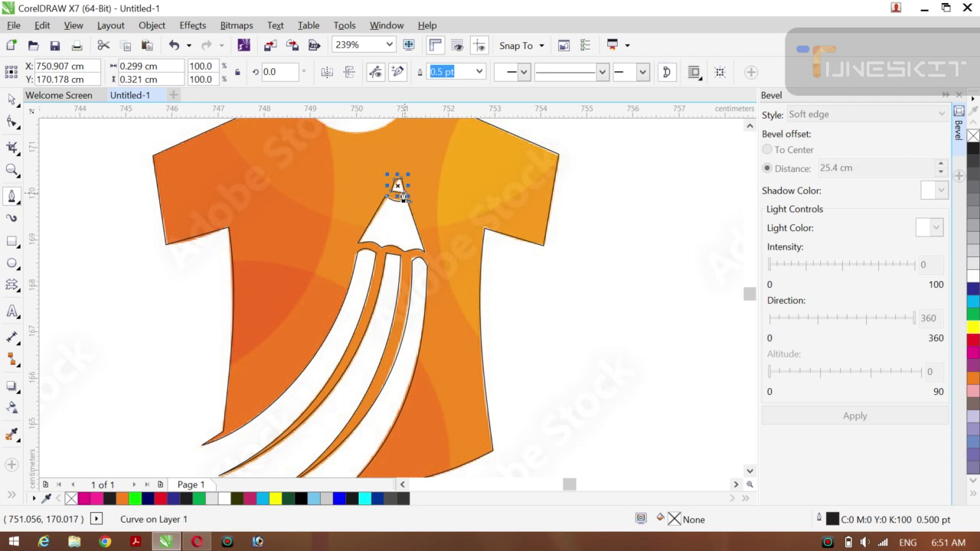
# Convert the shirt outline's straight line across the neck opening to a curve and bend it down along the reference neckline.
pyautogui.click(12, 99)
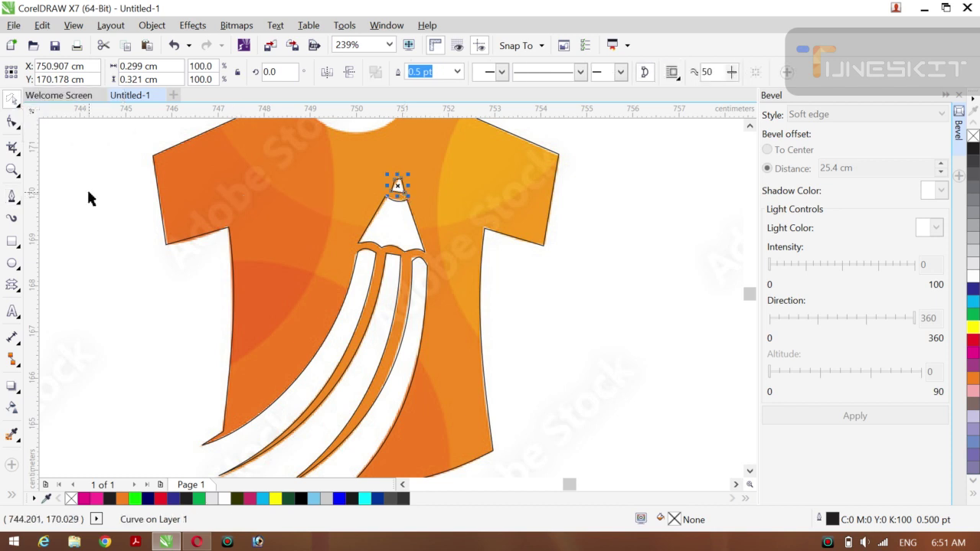
pyautogui.scroll(2, 88, 198)
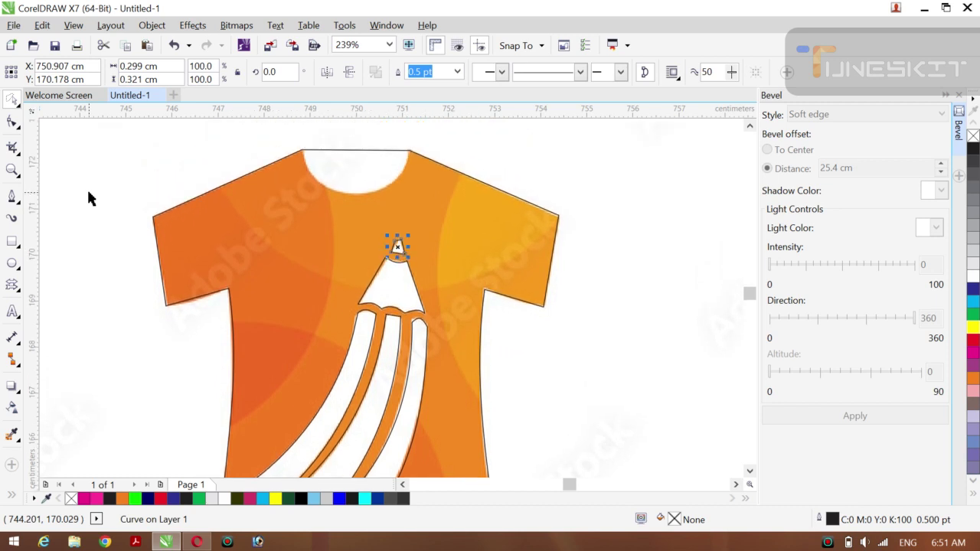
pyautogui.click(357, 150)
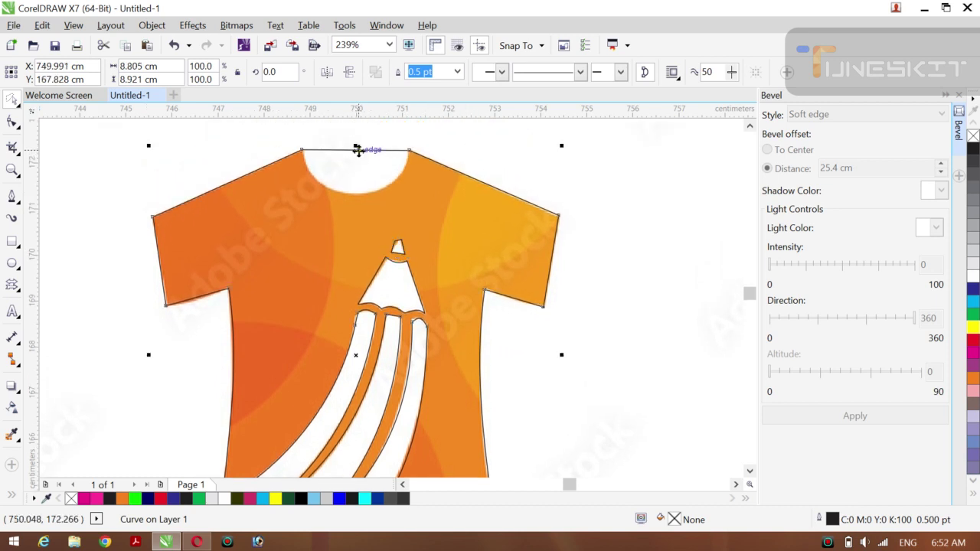
pyautogui.rightClick(357, 148)
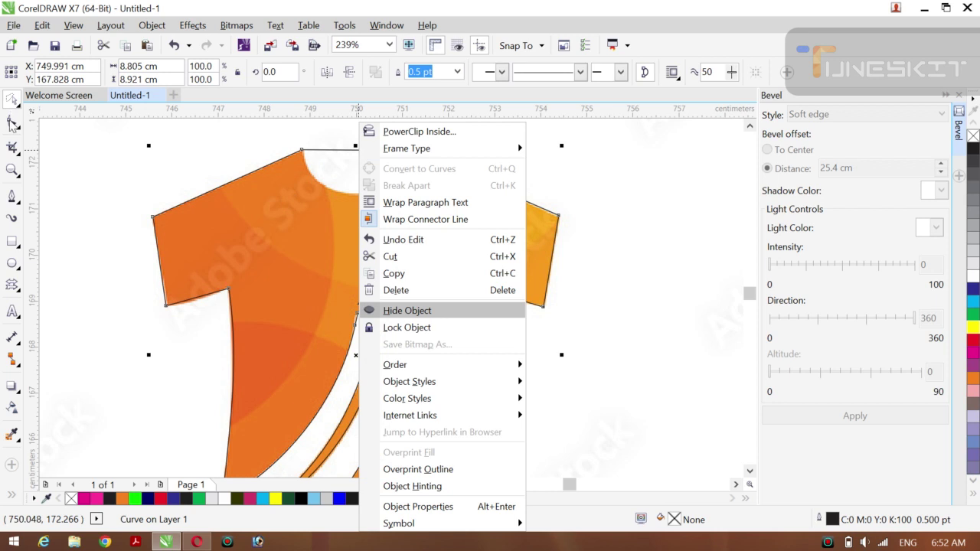
pyautogui.press('Escape')
pyautogui.press('F10')
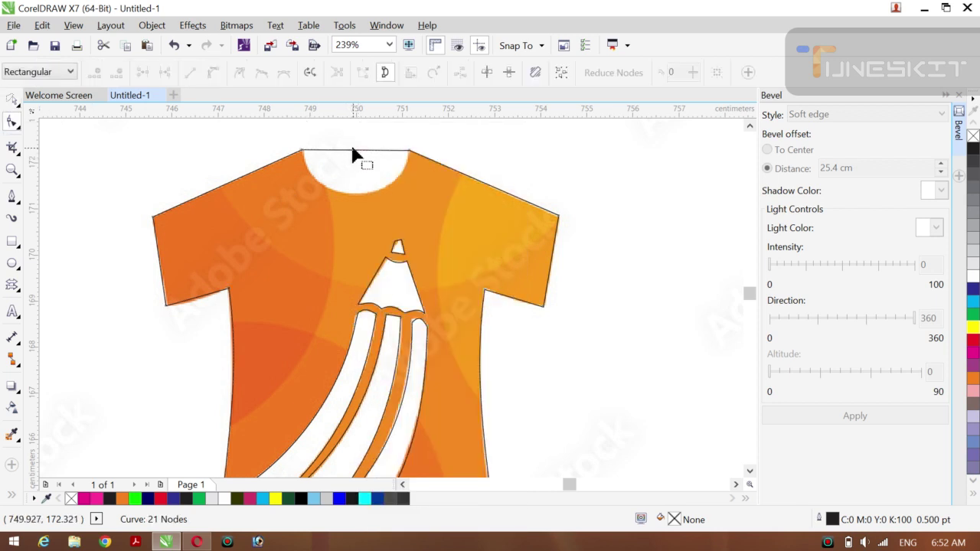
pyautogui.click(352, 150)
pyautogui.rightClick(352, 150)
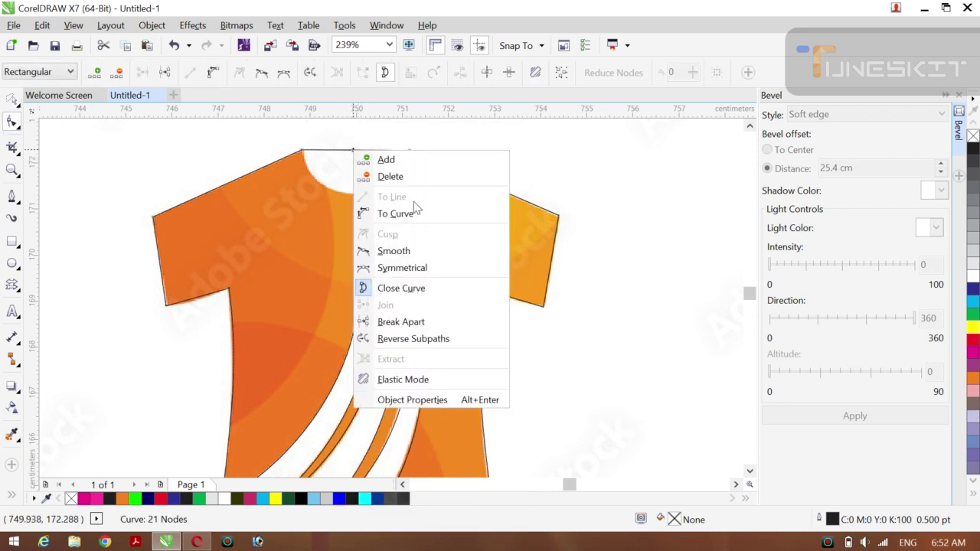
pyautogui.click(407, 212)
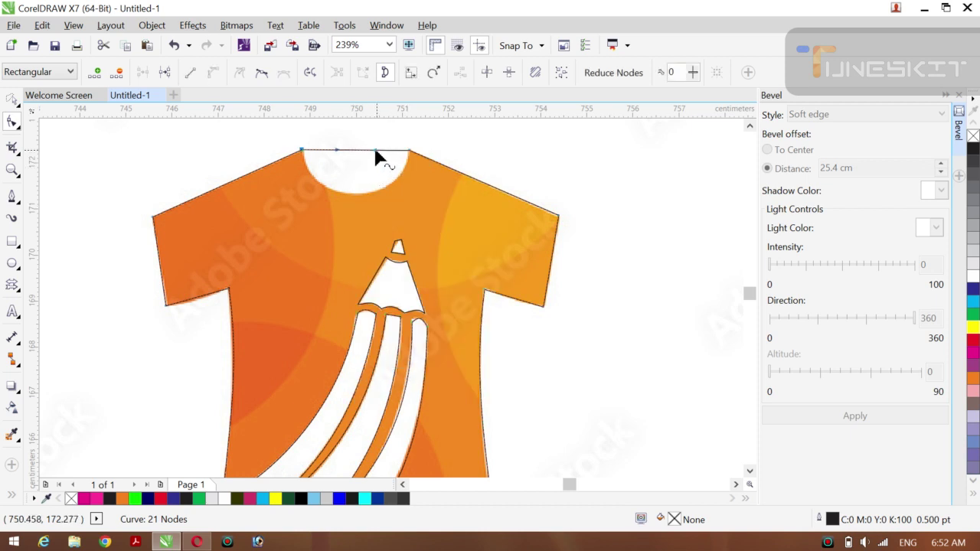
pyautogui.moveTo(375, 153); pyautogui.dragTo(387, 187)
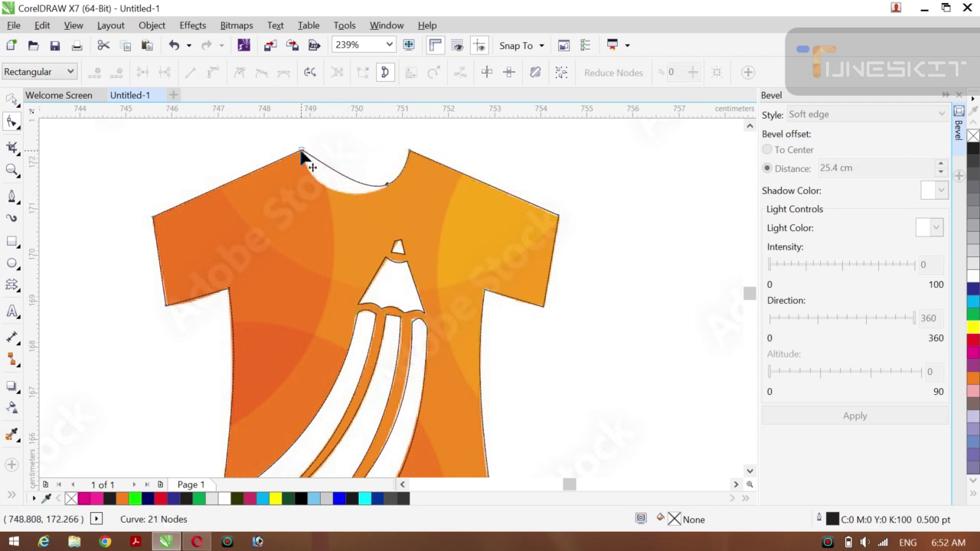
pyautogui.moveTo(303, 153)
pyautogui.mouseDown()
pyautogui.moveTo(334, 179)
pyautogui.moveTo(303, 153)
pyautogui.mouseUp()
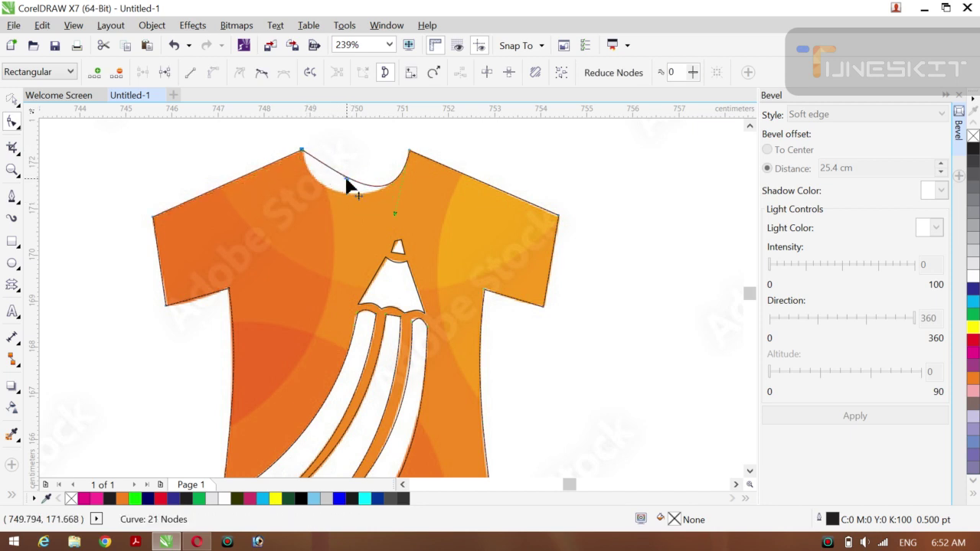
pyautogui.moveTo(339, 186); pyautogui.dragTo(305, 199)
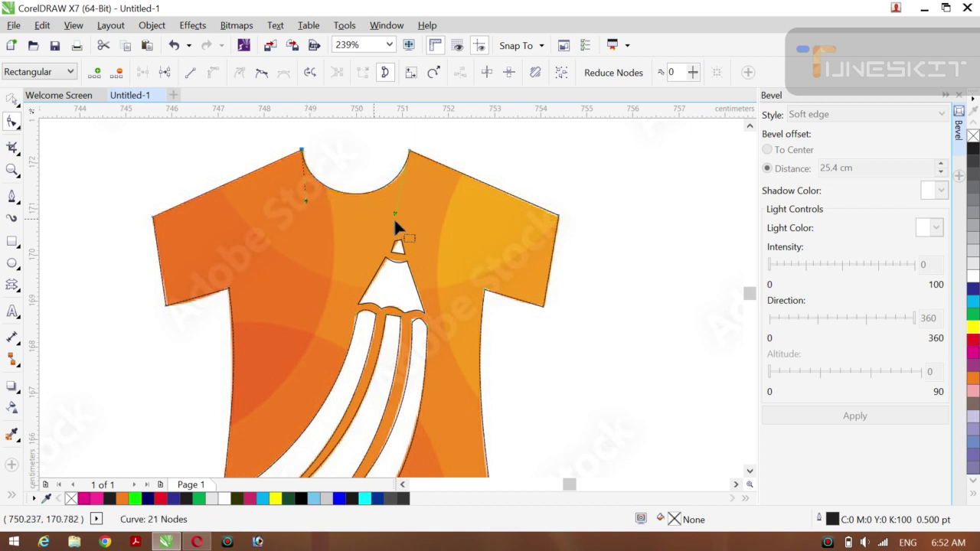
# Fine-tune the right end of the neckline curve to follow the reference neckline.
pyautogui.moveTo(395, 217); pyautogui.dragTo(398, 218)
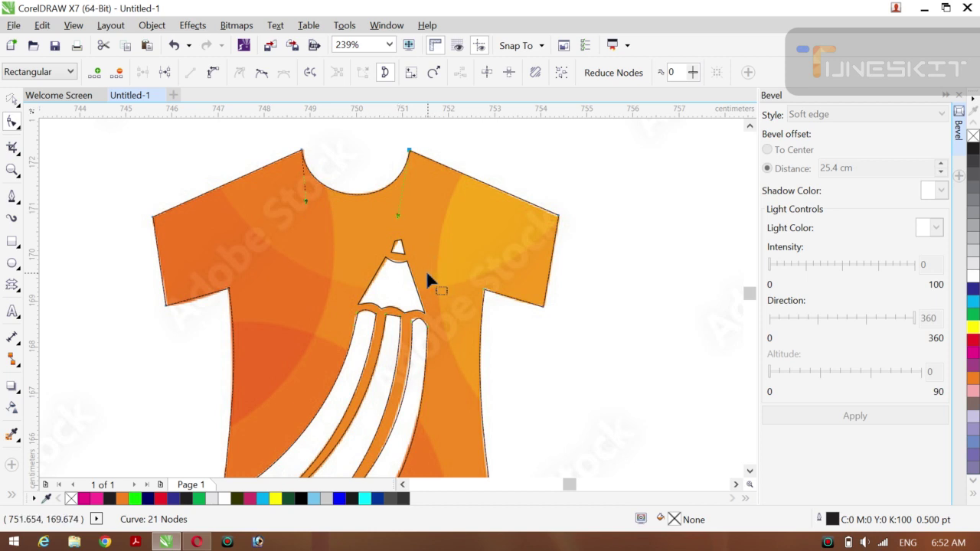
pyautogui.click(17, 103)
pyautogui.click(48, 98)
# Move the reference bitmap aside, clear of the traced shirt outlines.
pyautogui.press('z')
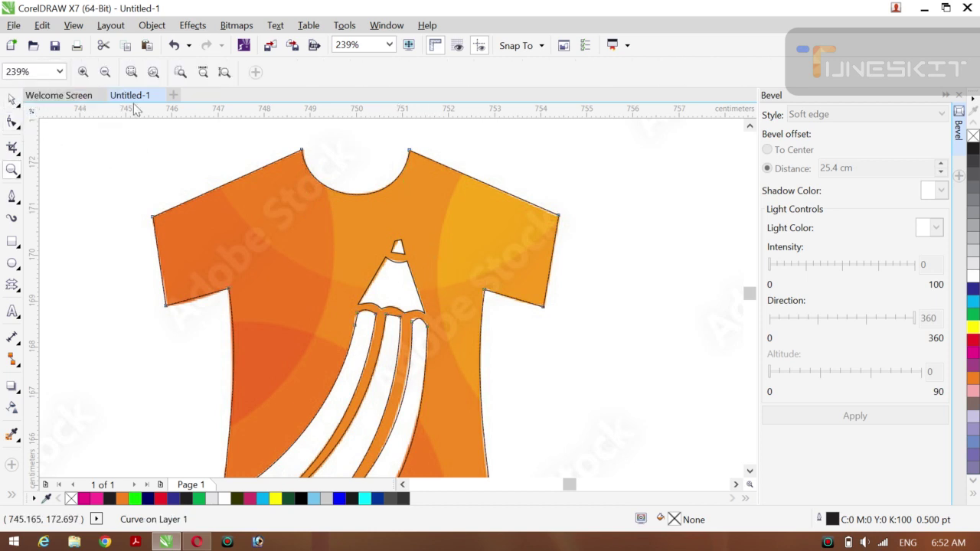
pyautogui.click(104, 72)
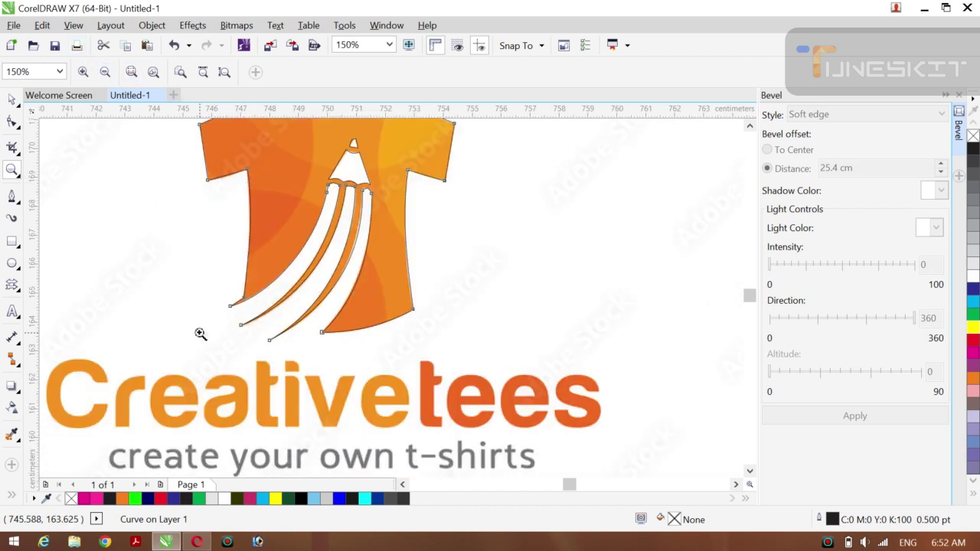
pyautogui.click(21, 109)
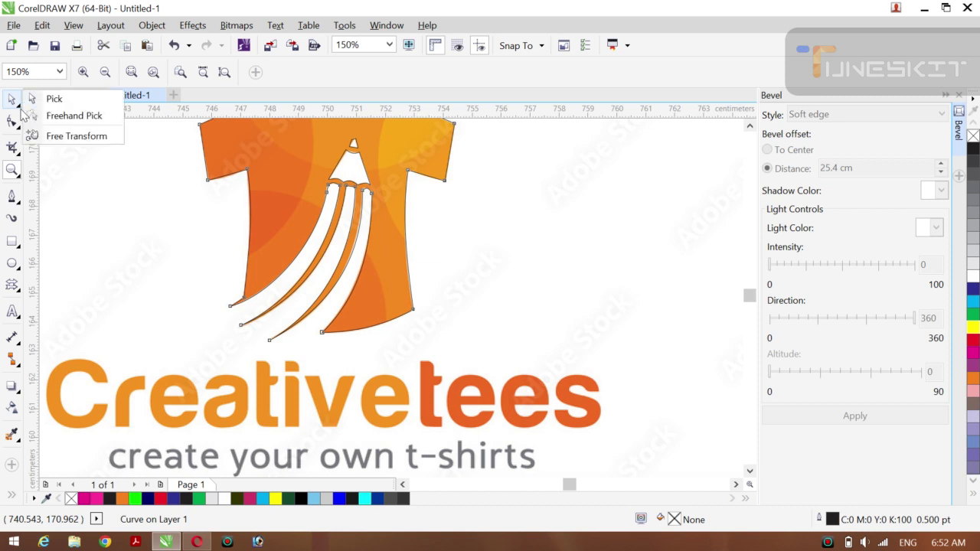
pyautogui.click(48, 97)
pyautogui.press('z')
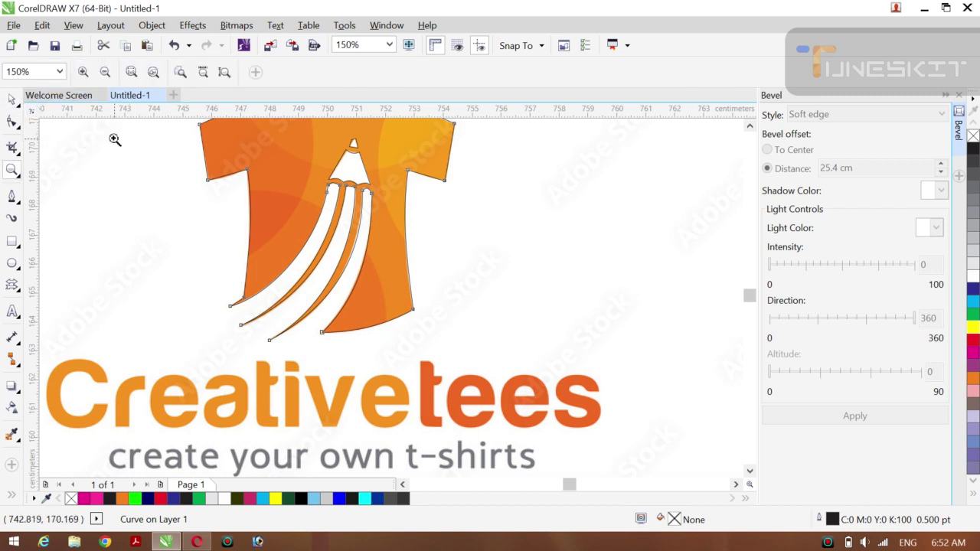
pyautogui.click(107, 73)
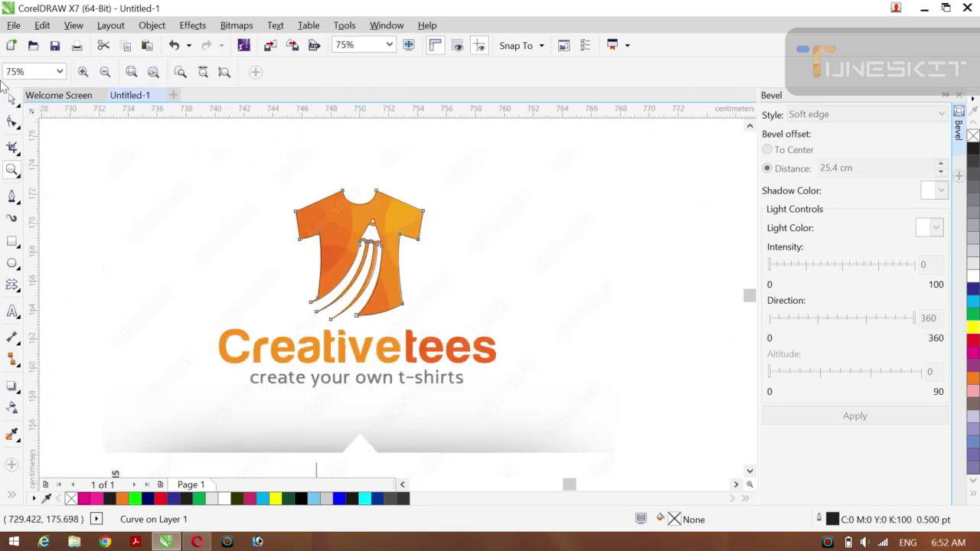
pyautogui.click(20, 109)
pyautogui.click(48, 97)
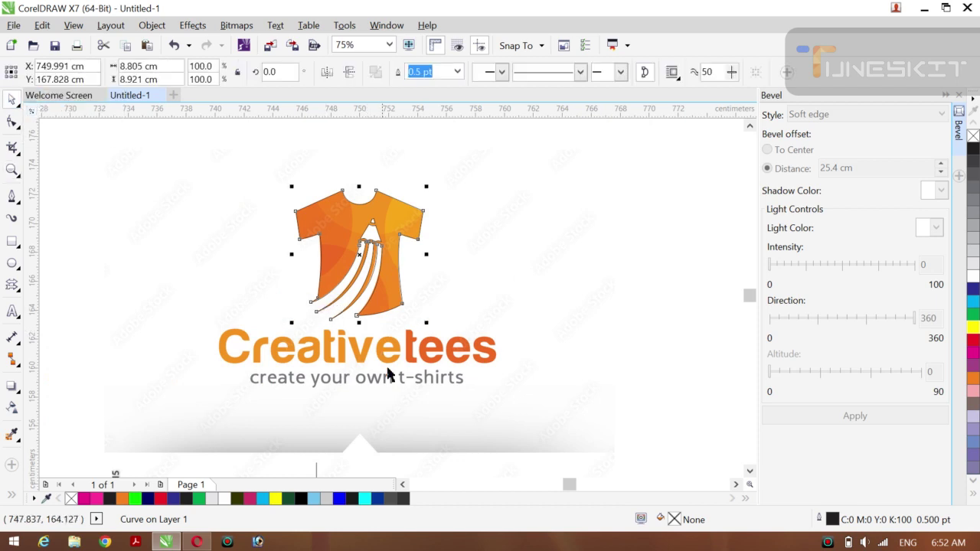
pyautogui.moveTo(395, 375); pyautogui.dragTo(669, 359)
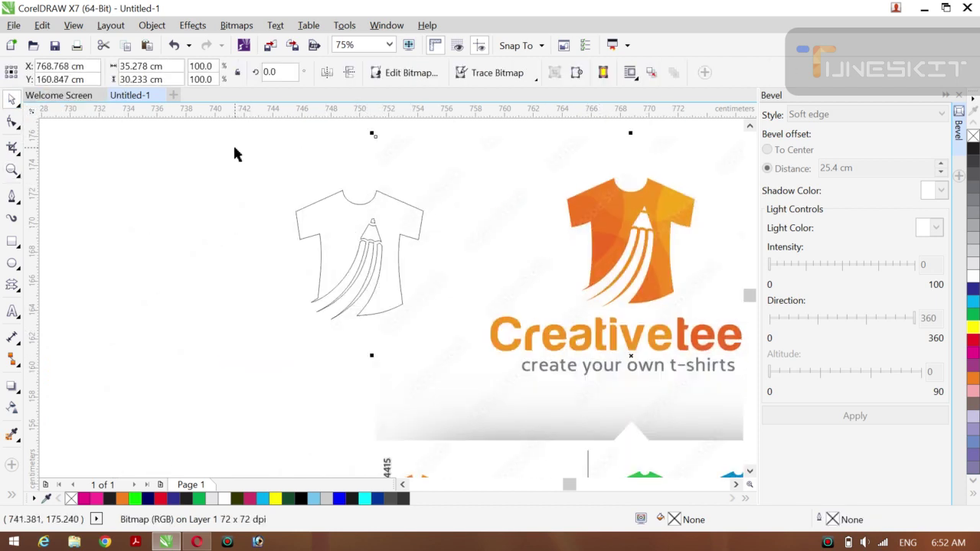
# Move the traced shirt and pencil outlines away from the reference and enlarge them to about 12.1 × 12.2 cm.
pyautogui.moveTo(234, 153)
pyautogui.mouseDown()
pyautogui.moveTo(498, 311)
pyautogui.moveTo(496, 354)
pyautogui.mouseUp()
pyautogui.moveTo(380, 253); pyautogui.dragTo(252, 247)
pyautogui.moveTo(192, 263); pyautogui.dragTo(136, 262)
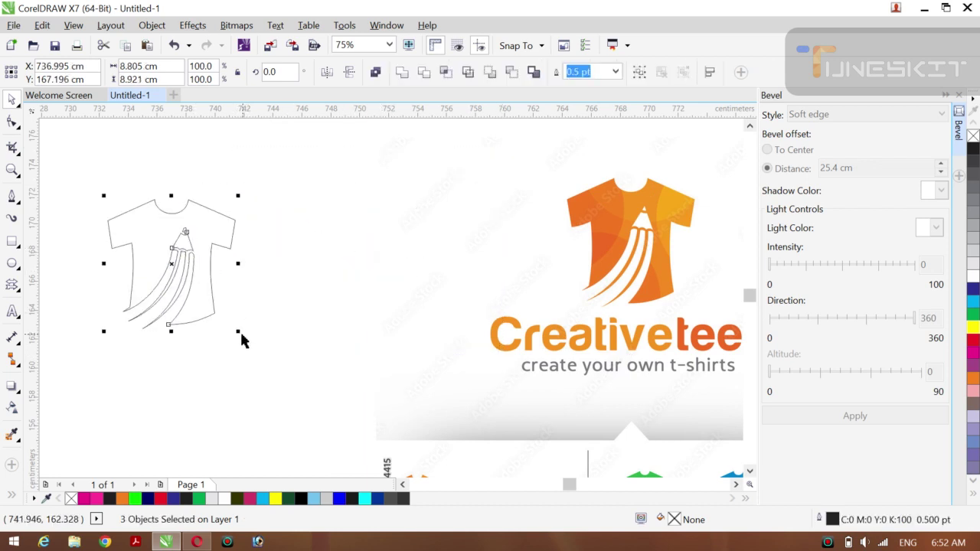
pyautogui.moveTo(240, 332); pyautogui.dragTo(287, 381)
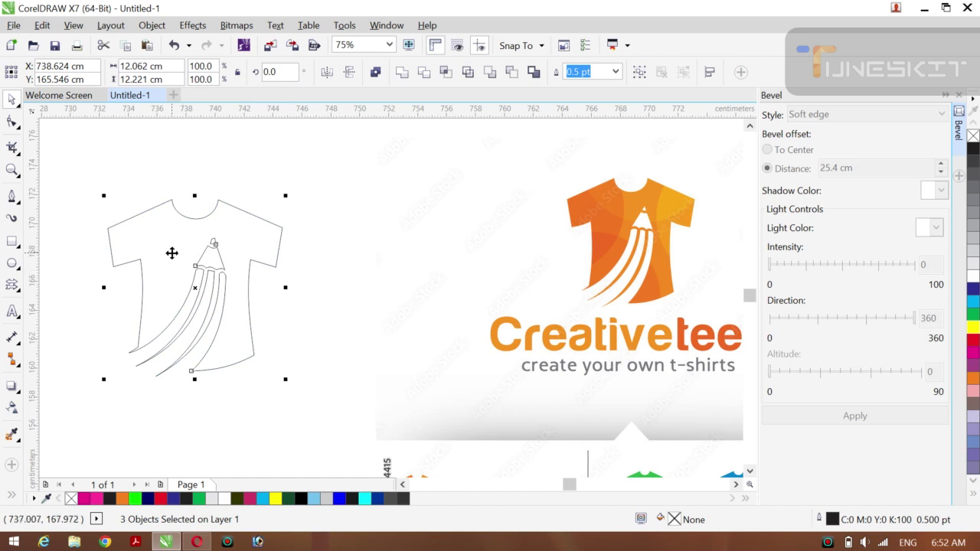
pyautogui.moveTo(172, 253); pyautogui.dragTo(168, 221)
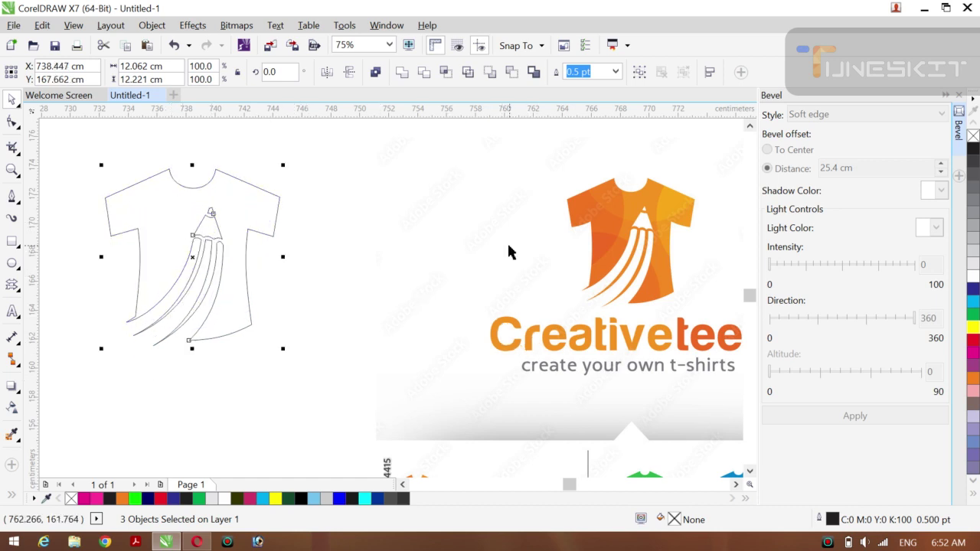
# Outline-trace the reference bitmap as a high quality image with the default trace settings.
pyautogui.click(526, 186)
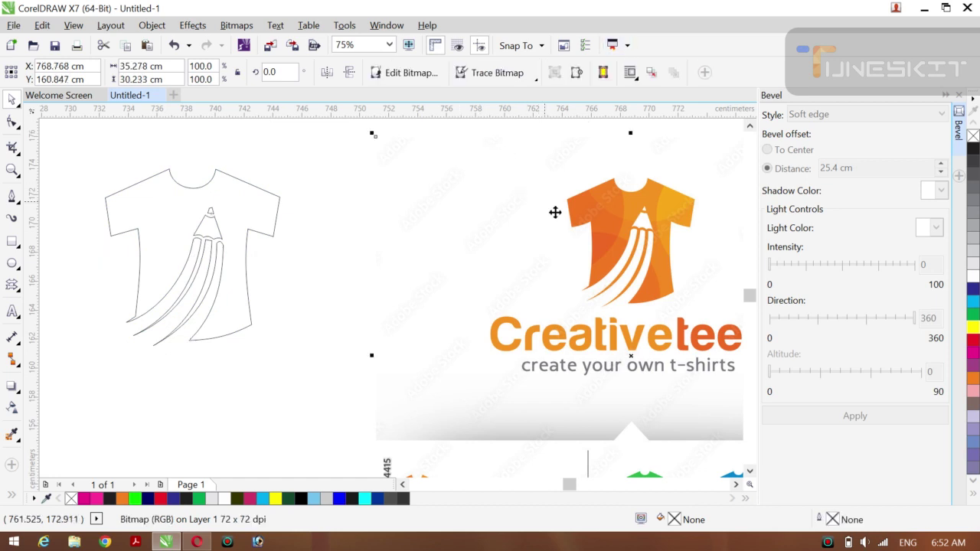
pyautogui.click(536, 80)
pyautogui.moveTo(521, 124)
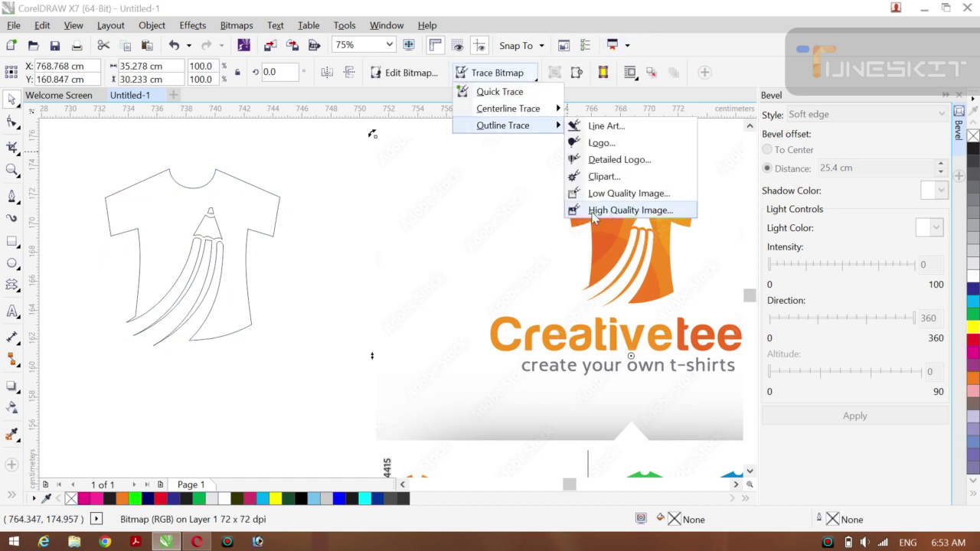
pyautogui.click(594, 210)
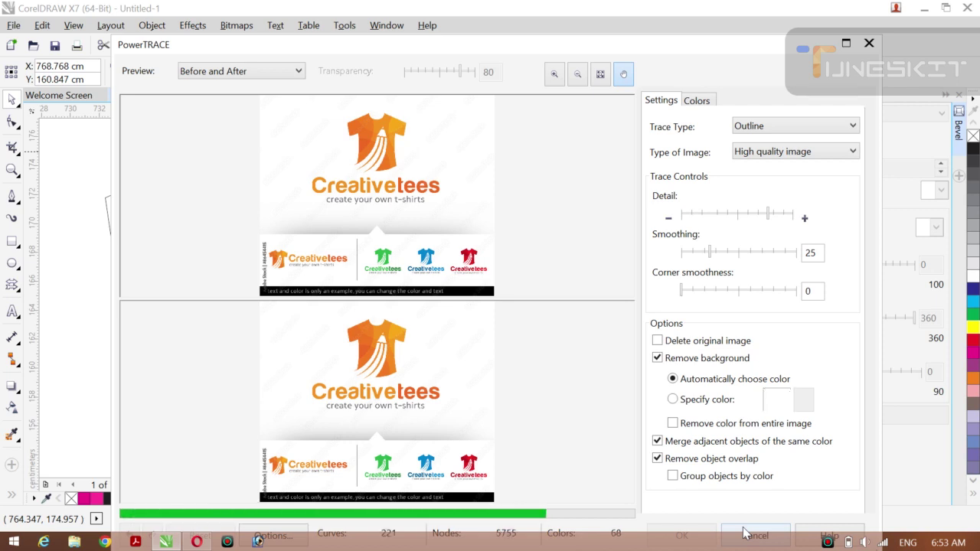
pyautogui.click(684, 535)
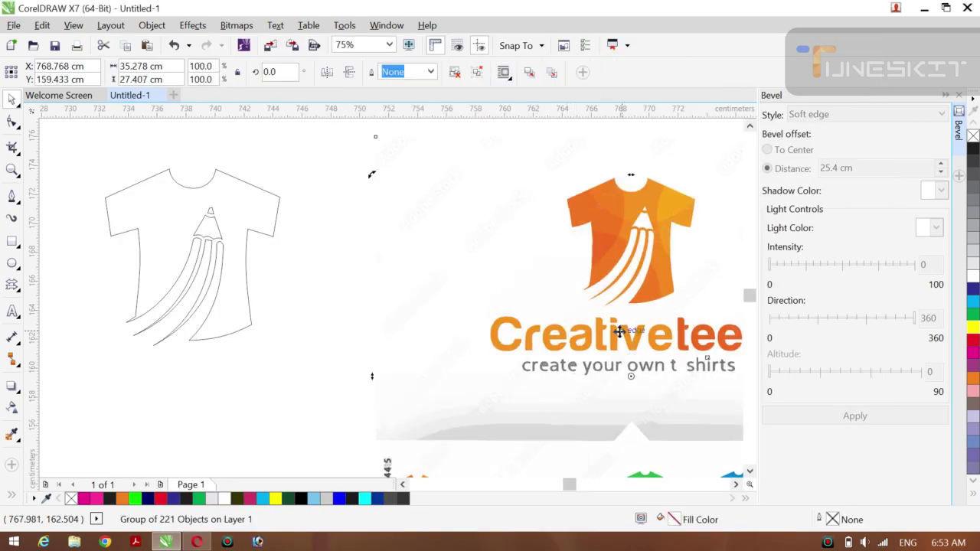
pyautogui.moveTo(622, 257); pyautogui.dragTo(474, 267)
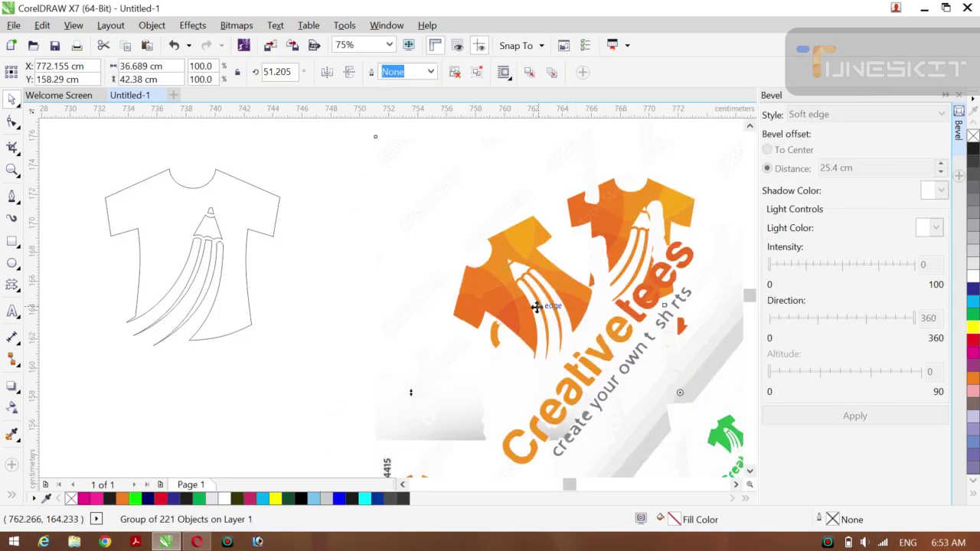
pyautogui.moveTo(362, 278); pyautogui.dragTo(452, 306)
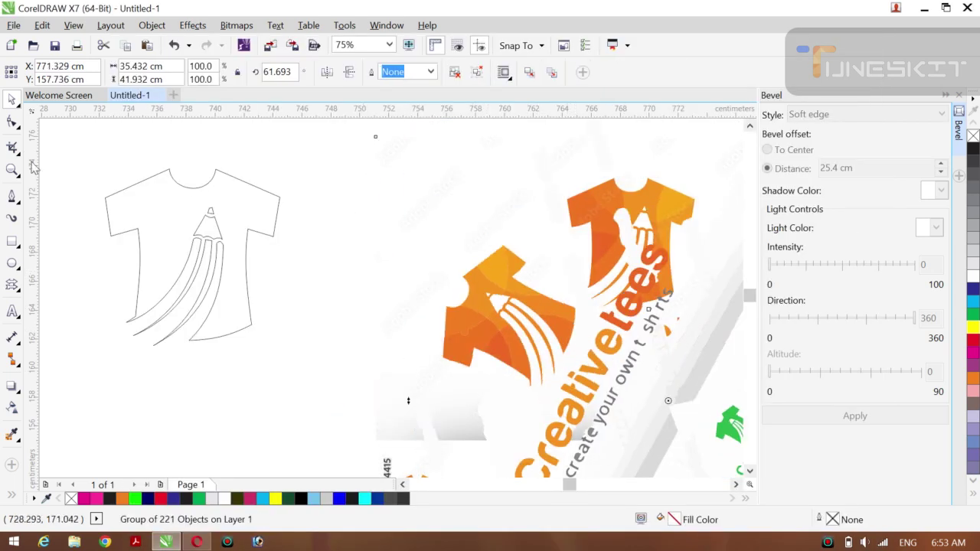
pyautogui.hotkey('ctrl', 'z')
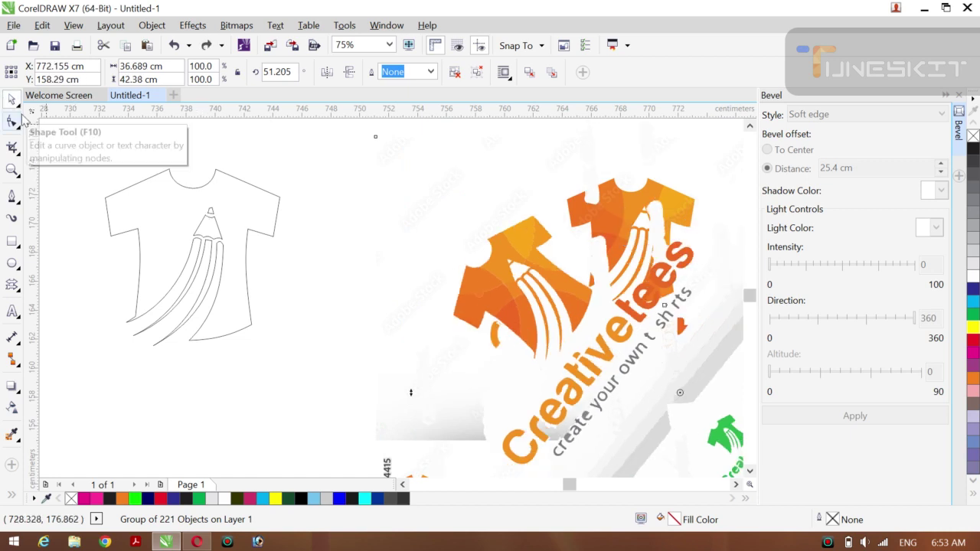
pyautogui.hotkey('ctrl', 'z')
pyautogui.click(18, 107)
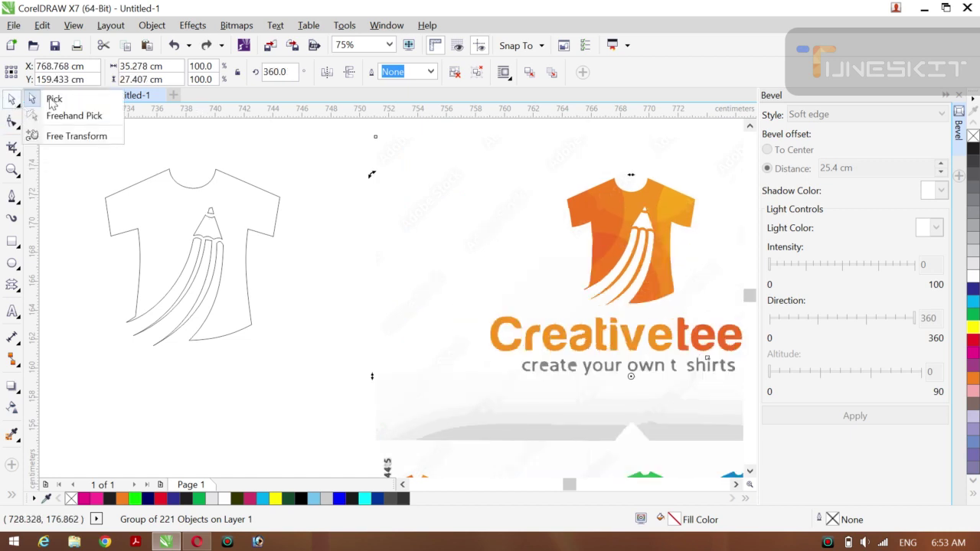
pyautogui.moveTo(371, 175); pyautogui.dragTo(280, 299)
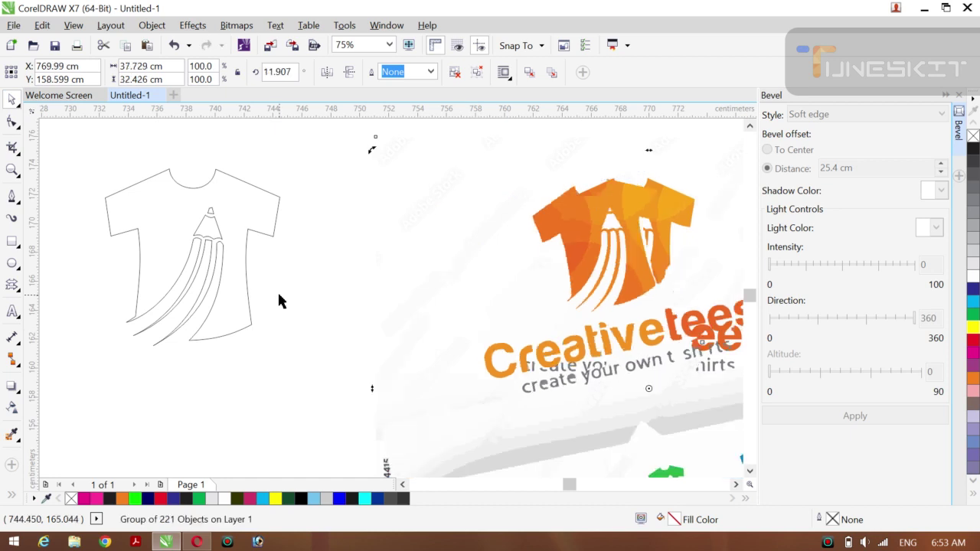
pyautogui.hotkey('ctrl', 'z')
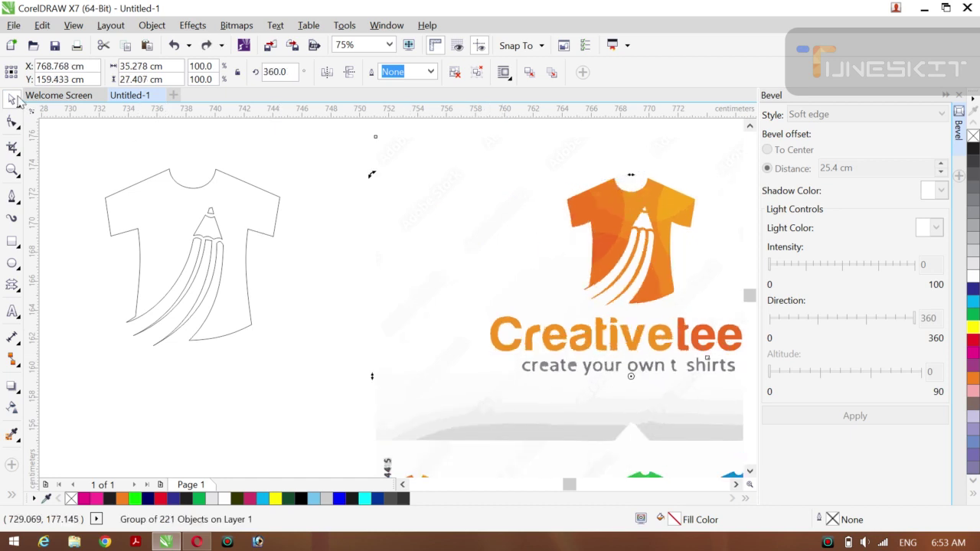
# Move the auto-traced group off the reference bitmap and delete the original bitmap.
pyautogui.click(238, 275)
pyautogui.click(442, 370)
pyautogui.moveTo(446, 381); pyautogui.dragTo(369, 339)
pyautogui.rightClick(636, 305)
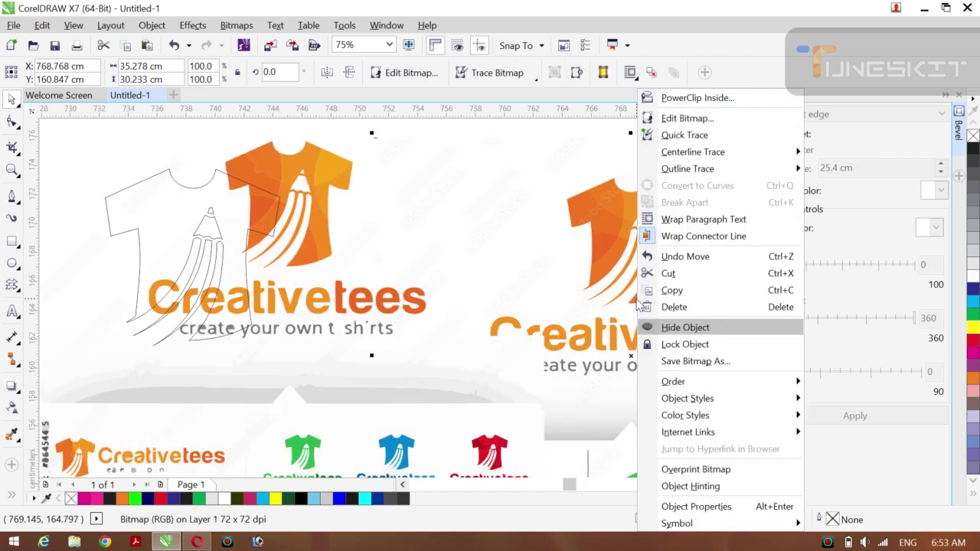
pyautogui.click(614, 252)
pyautogui.press('Delete')
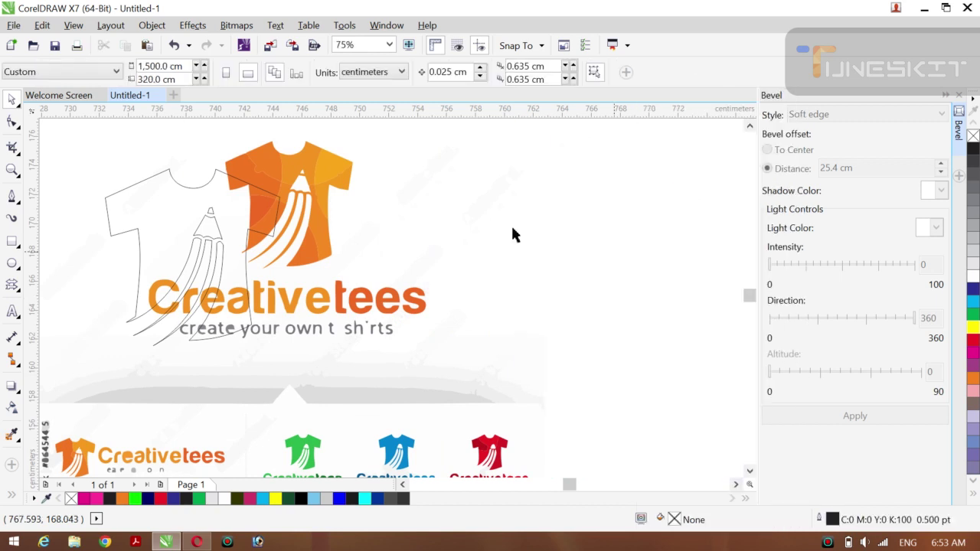
# Move the auto-traced group to the right of the hand-drawn shirt outlines so they no longer overlap.
pyautogui.click(414, 323)
pyautogui.click(628, 321)
pyautogui.moveTo(422, 357); pyautogui.dragTo(645, 332)
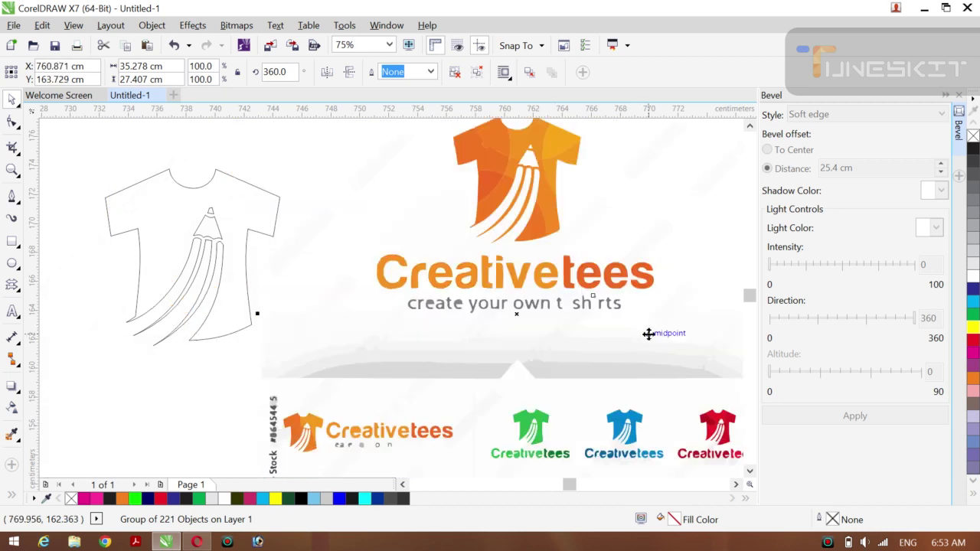
# Ungroup the auto-traced artwork into separate objects.
pyautogui.rightClick(533, 258)
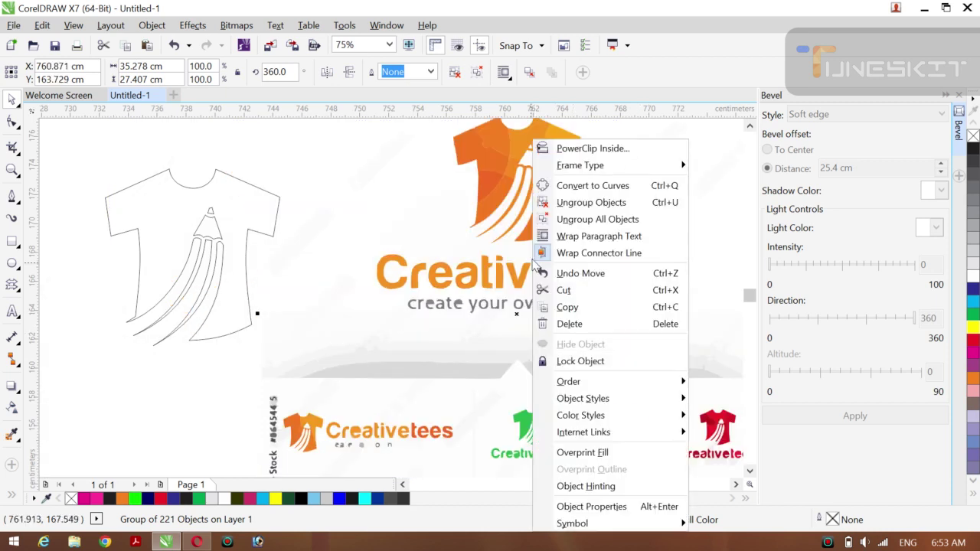
pyautogui.click(635, 204)
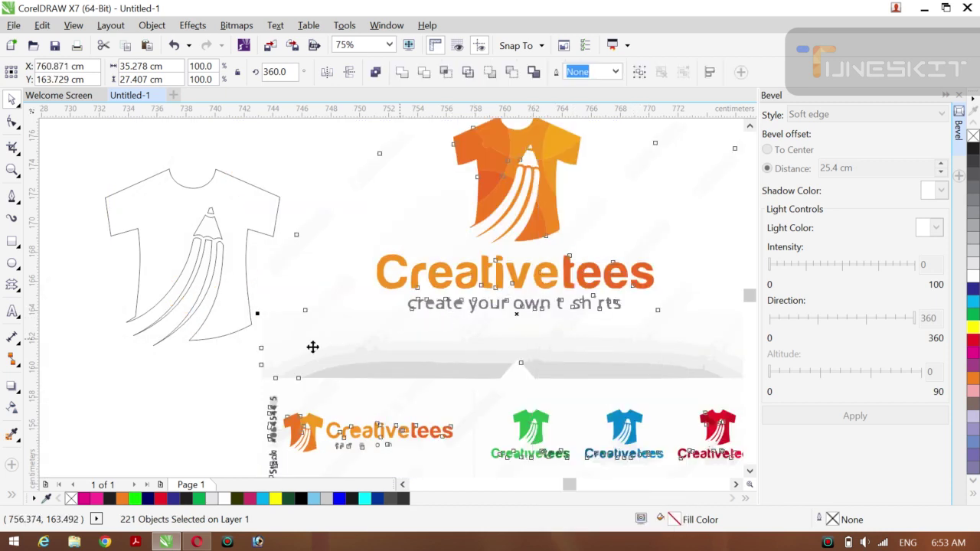
pyautogui.click(226, 396)
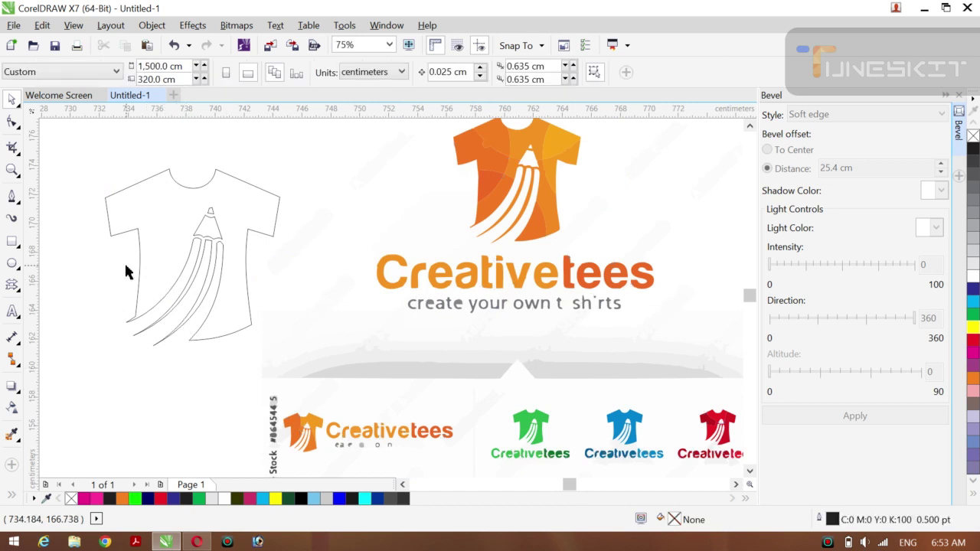
pyautogui.click(382, 289)
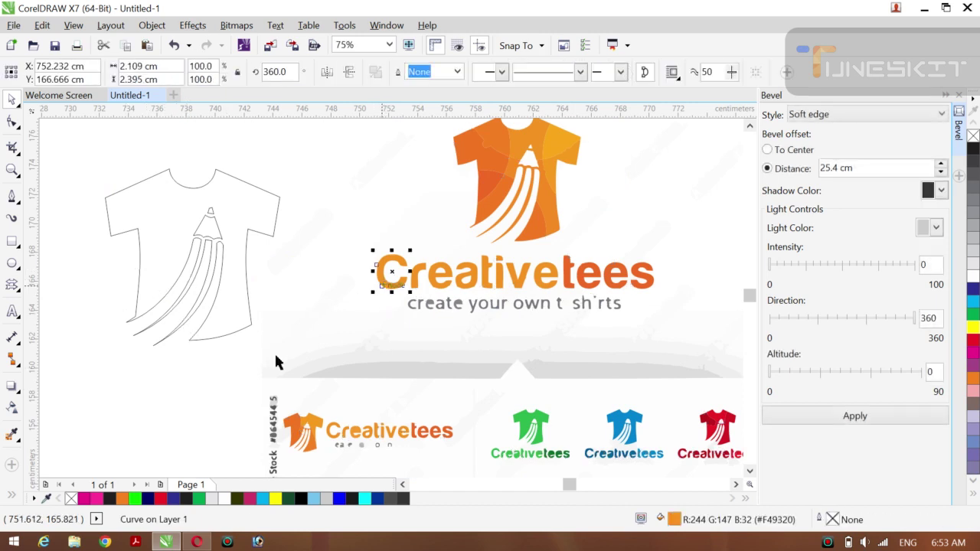
pyautogui.click(199, 381)
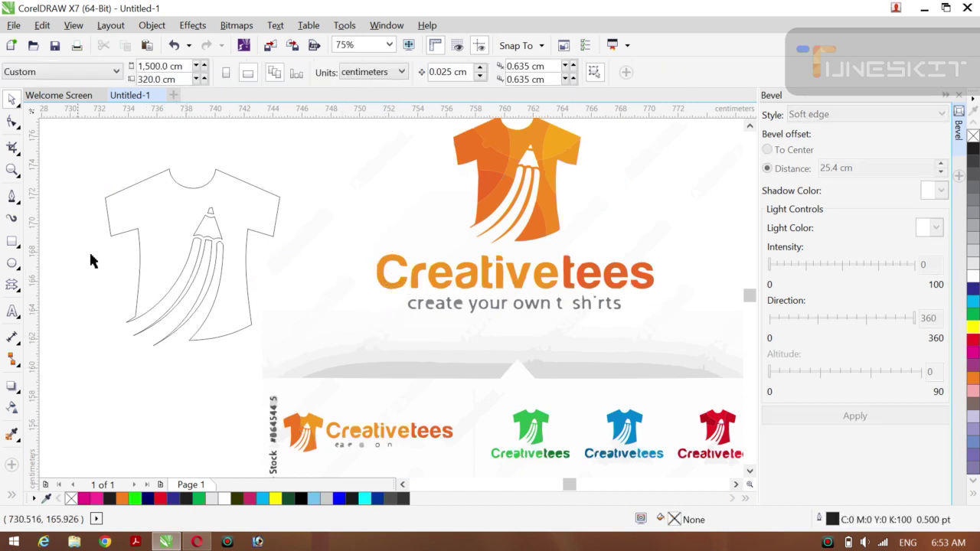
# Move the large Creativetees lettering below the hand-drawn shirt outline and group its letters.
pyautogui.moveTo(91, 251); pyautogui.dragTo(660, 288)
pyautogui.moveTo(517, 271); pyautogui.dragTo(99, 414)
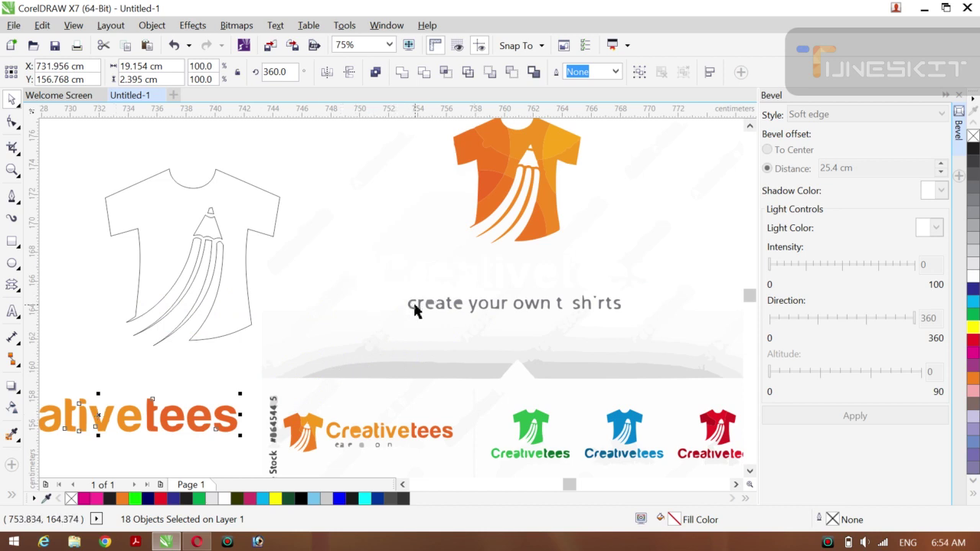
pyautogui.hotkey('ctrl', 'g')
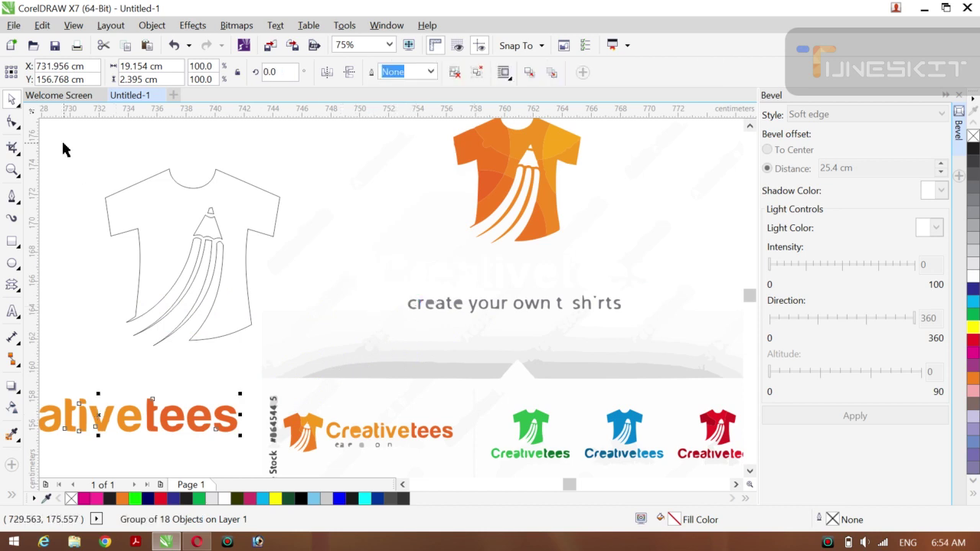
# Group the hand-drawn shirt, stripe and pencil outlines.
pyautogui.moveTo(52, 142); pyautogui.dragTo(310, 369)
pyautogui.hotkey('ctrl', 'g')
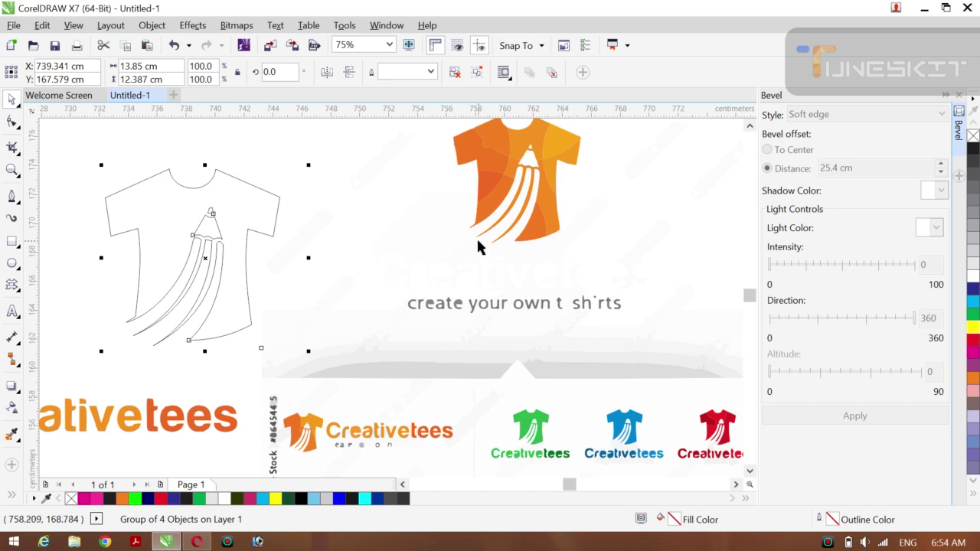
pyautogui.click(67, 264)
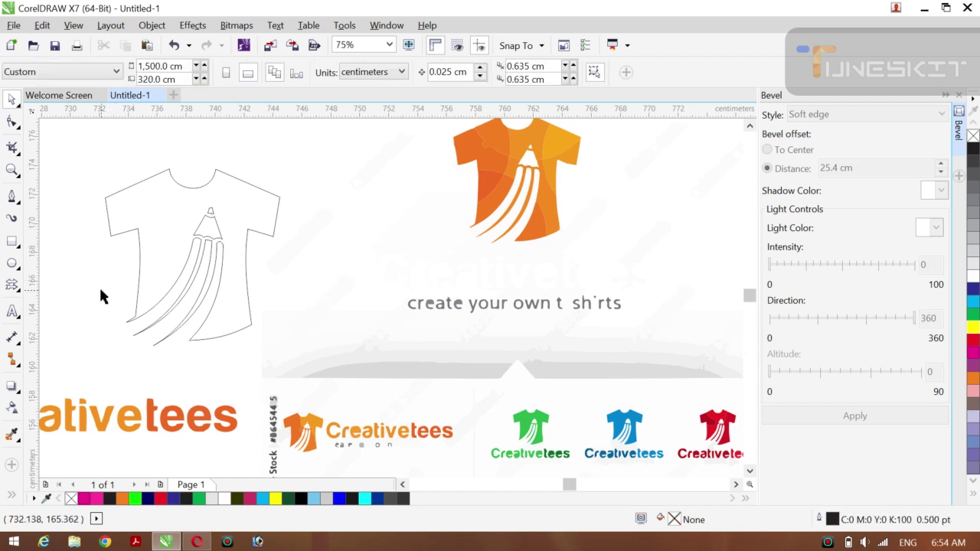
# Delete the remaining auto-traced artwork, keeping the hand-drawn outline group and the large Creativetees lettering.
pyautogui.hotkey('ctrl', 'a')
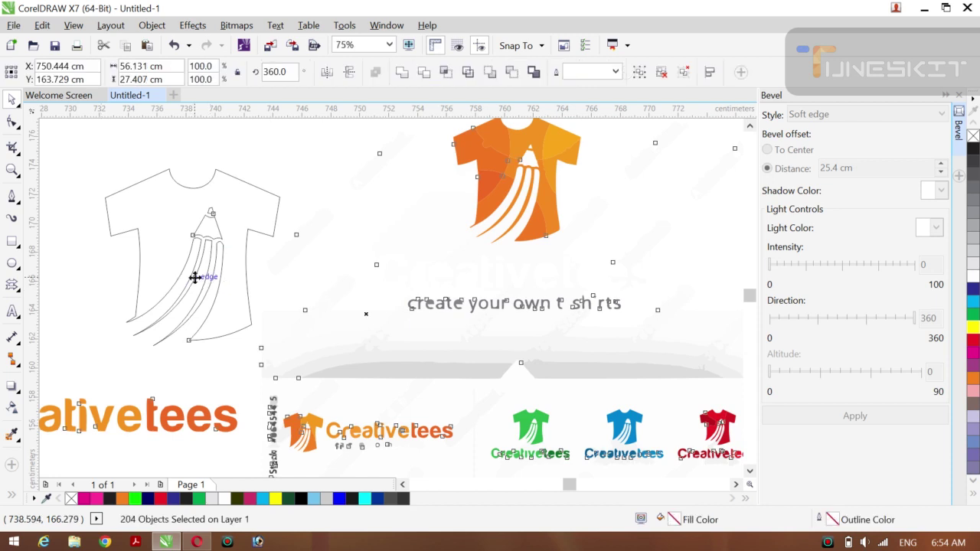
pyautogui.keyDown('shift'); pyautogui.click(160, 249); pyautogui.keyUp('shift')
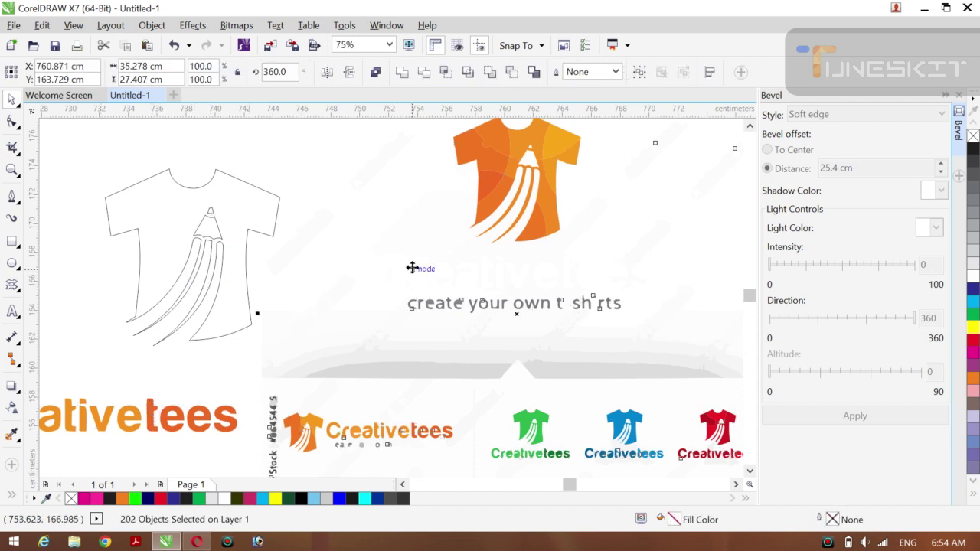
pyautogui.press('Delete')
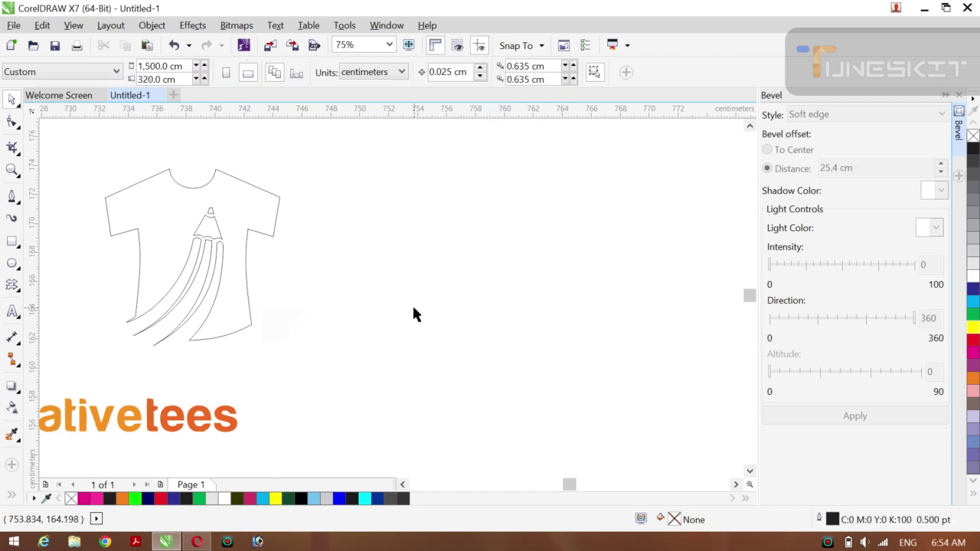
# Move the Creativetees lettering group directly beneath the shirt outline, centred under it.
pyautogui.hscroll(-5, 413, 309)
pyautogui.hscroll(-5, 413, 314)
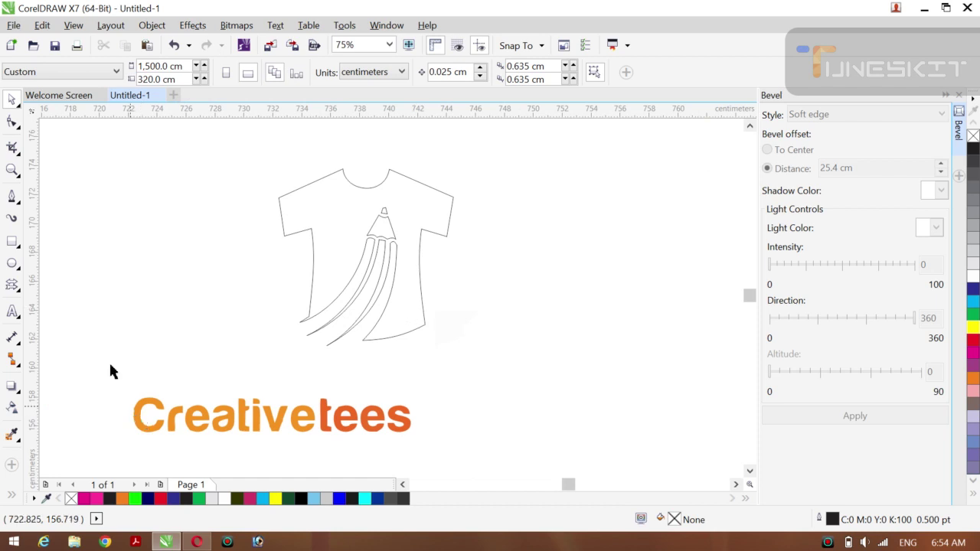
pyautogui.moveTo(107, 361); pyautogui.dragTo(474, 469)
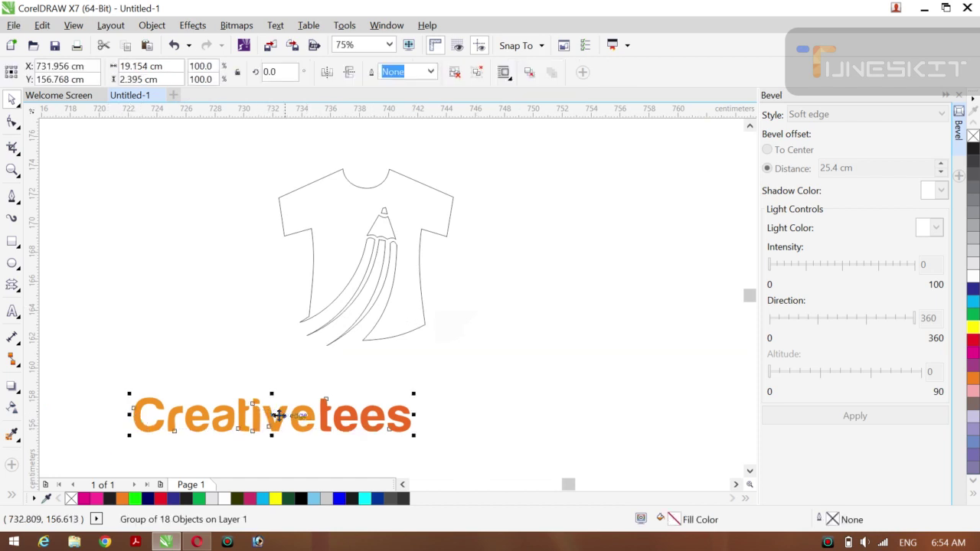
pyautogui.moveTo(276, 419); pyautogui.dragTo(367, 376)
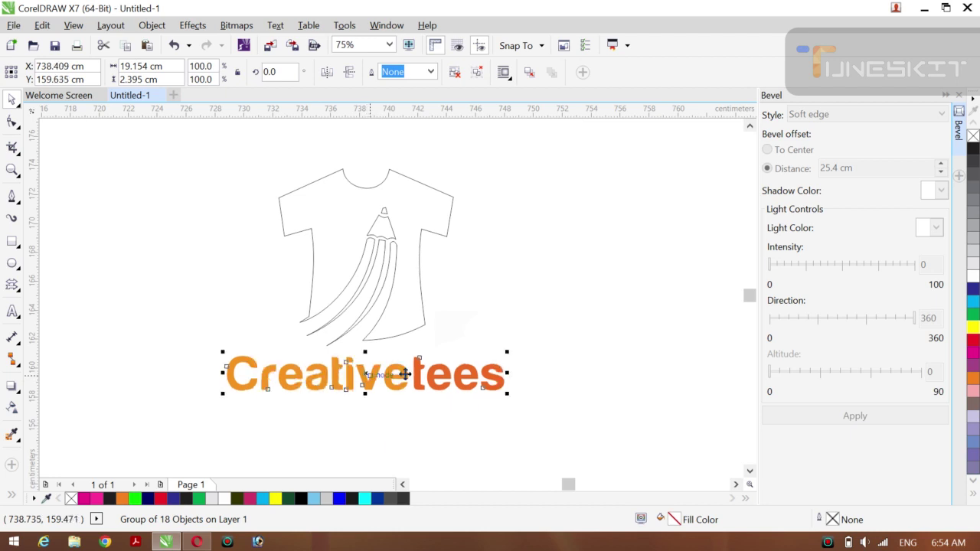
pyautogui.click(191, 243)
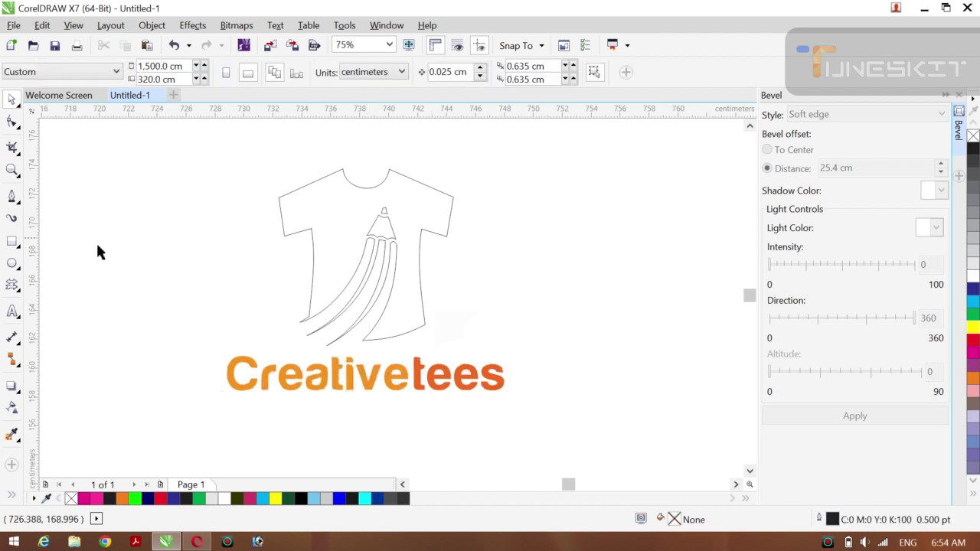
# Add a page-sized rectangle behind the artwork and fill it with black (K 100) as a contrasting background.
pyautogui.doubleClick(12, 242)
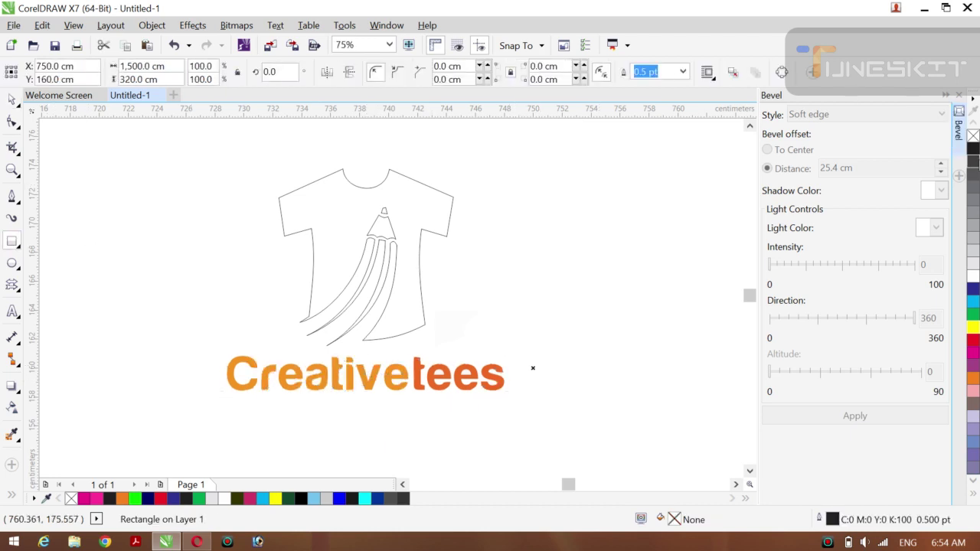
pyautogui.click(972, 150)
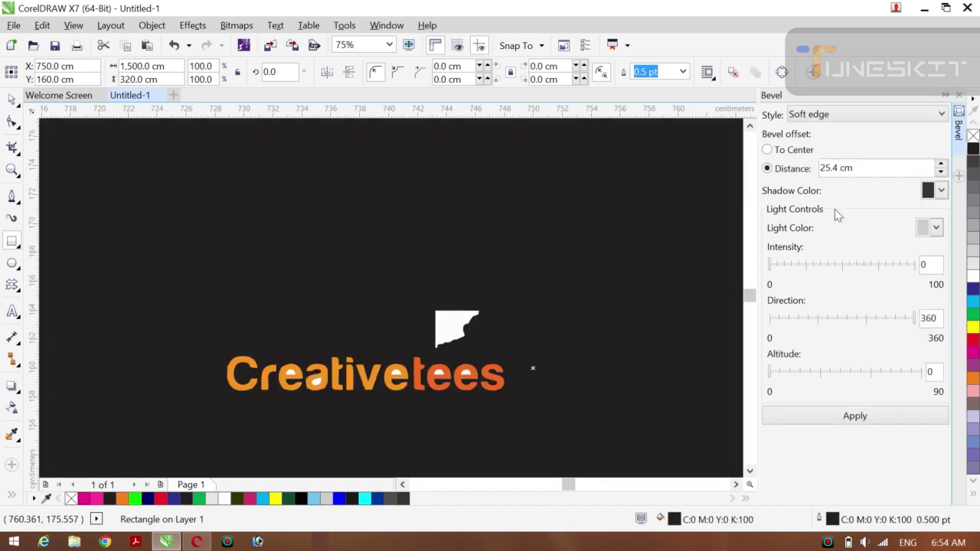
pyautogui.click(12, 100)
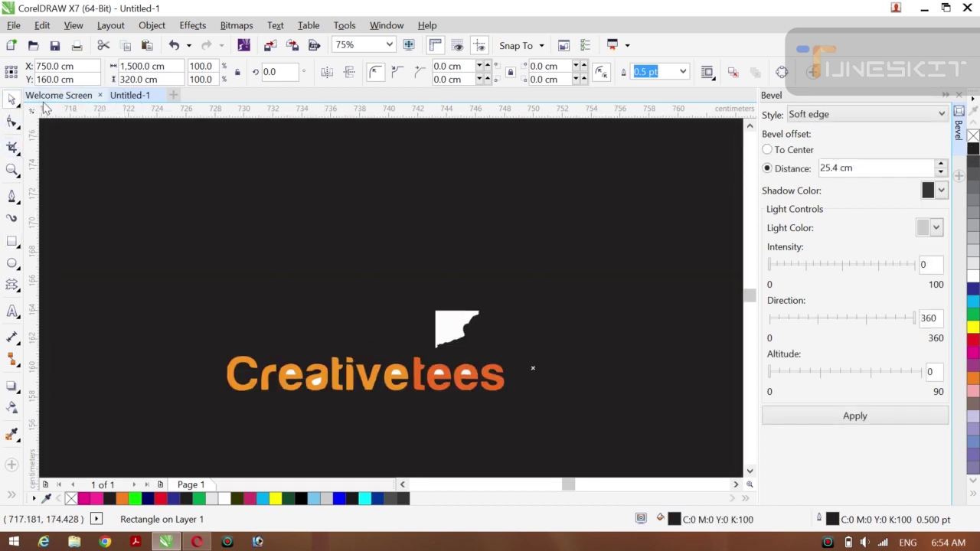
# Ungroup the hand-drawn outline group and delete the stray white traced piece beside the shirt's lower hem.
pyautogui.click(446, 328)
pyautogui.press('Escape')
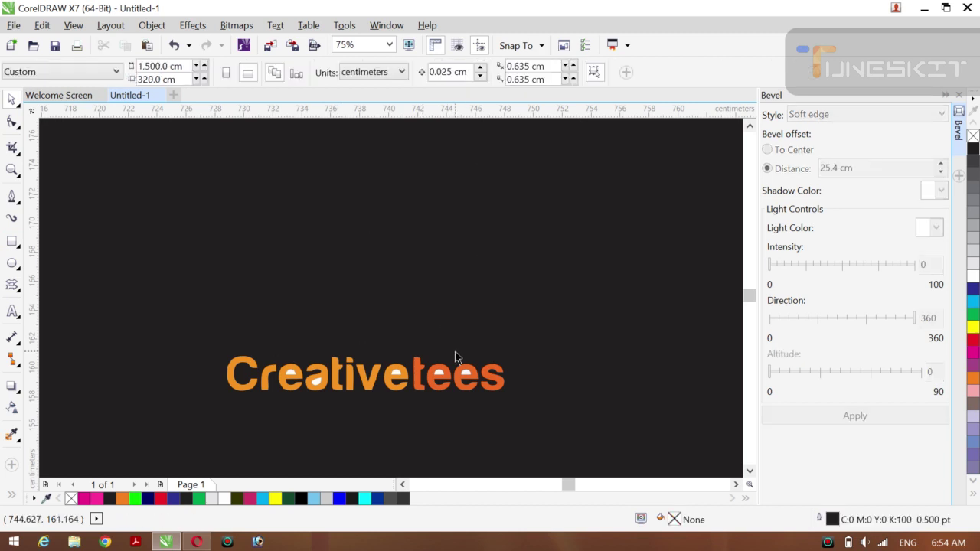
pyautogui.click(456, 331)
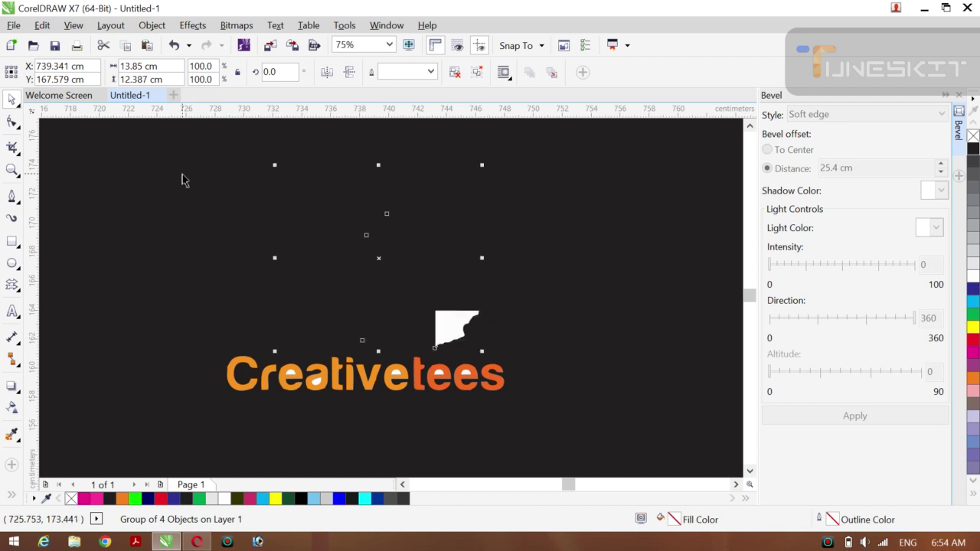
pyautogui.click(136, 330)
pyautogui.click(456, 342)
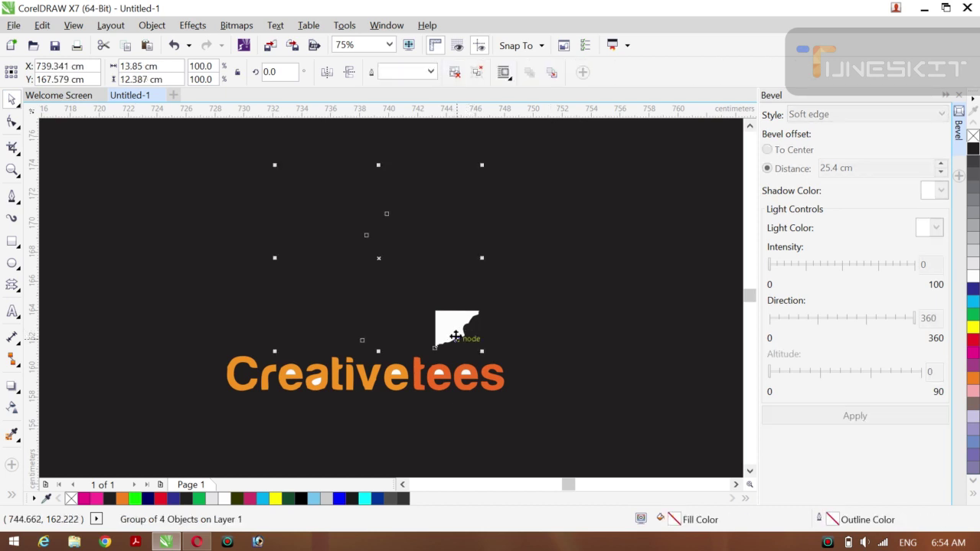
pyautogui.rightClick(456, 342)
pyautogui.click(570, 203)
pyautogui.click(395, 344)
pyautogui.click(446, 331)
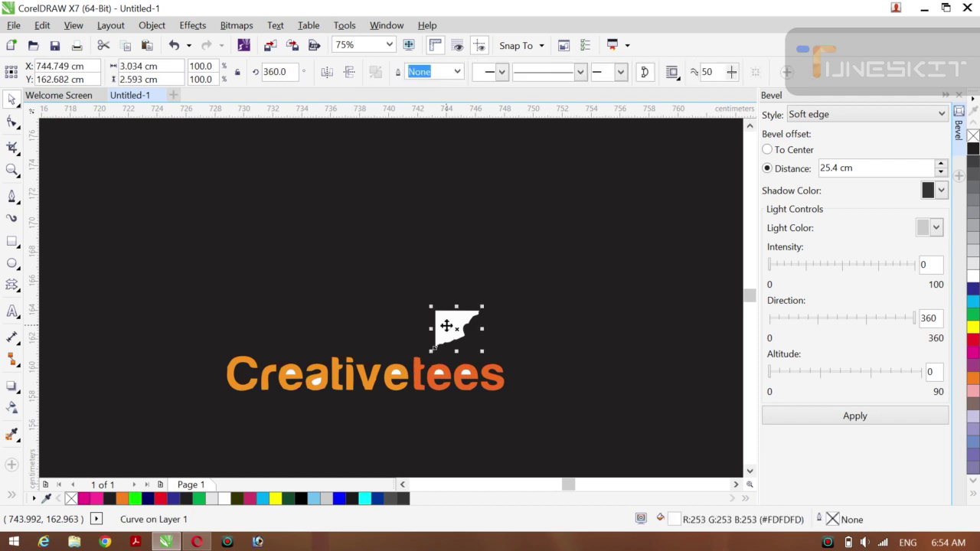
pyautogui.press('Delete')
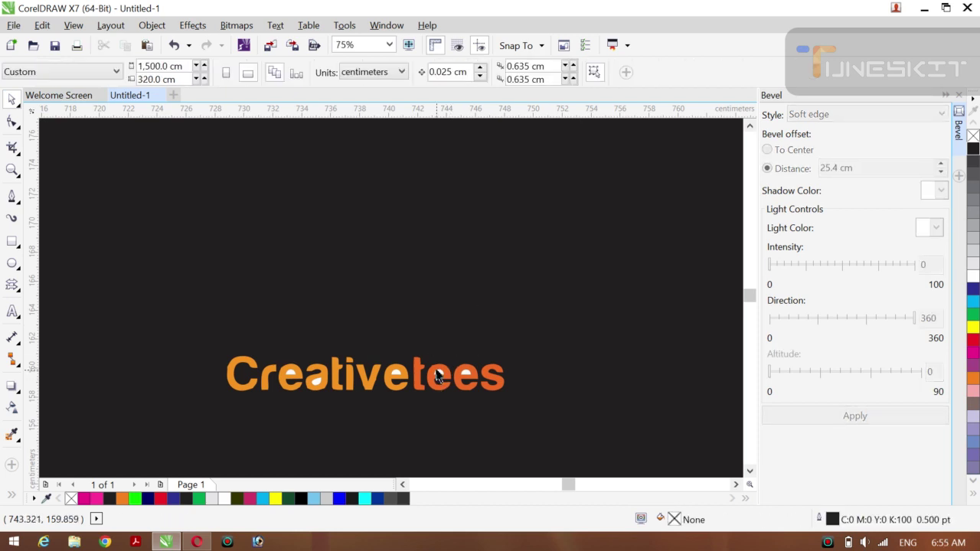
# Ungroup the Creativetees lettering and delete the five white shapes filling the openings of the letters e and a.
pyautogui.click(438, 375)
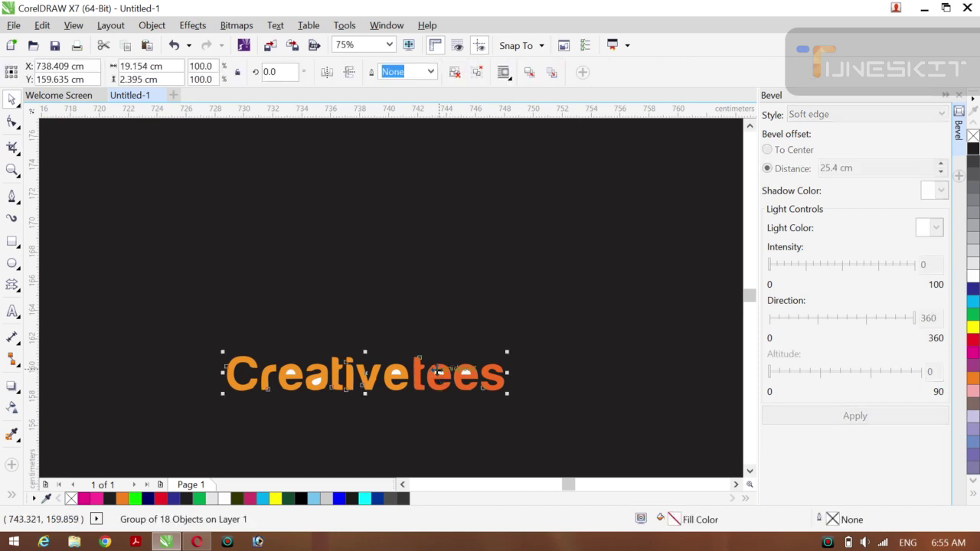
pyautogui.rightClick(438, 375)
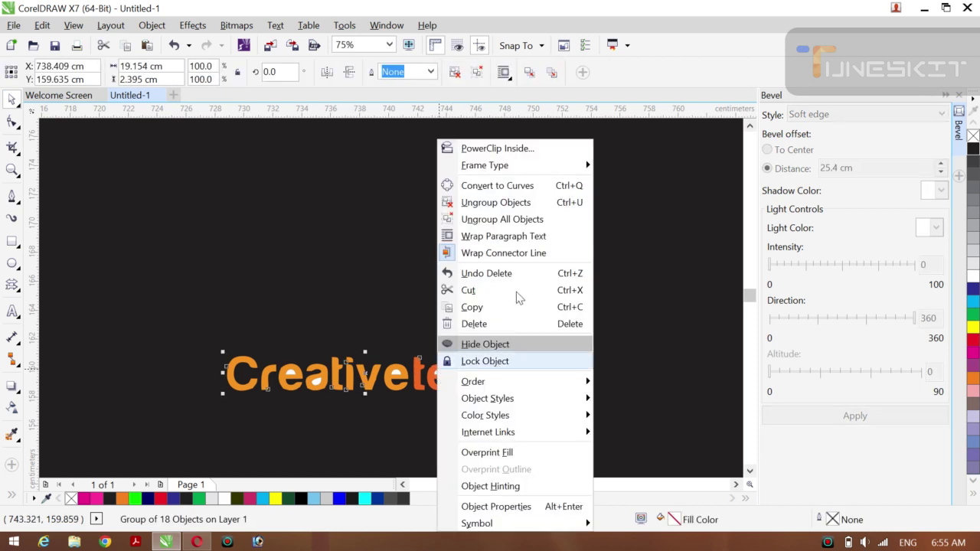
pyautogui.click(530, 204)
pyautogui.click(534, 368)
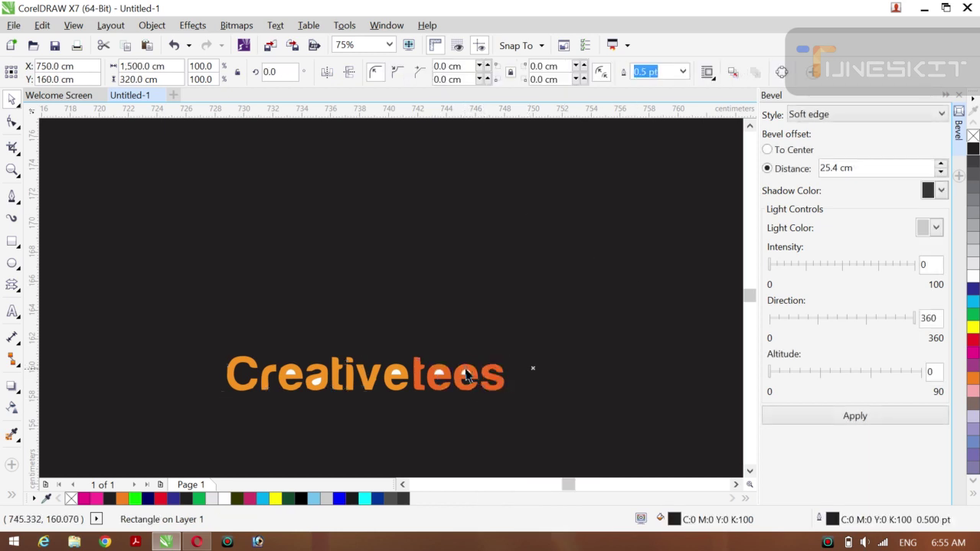
pyautogui.click(466, 374)
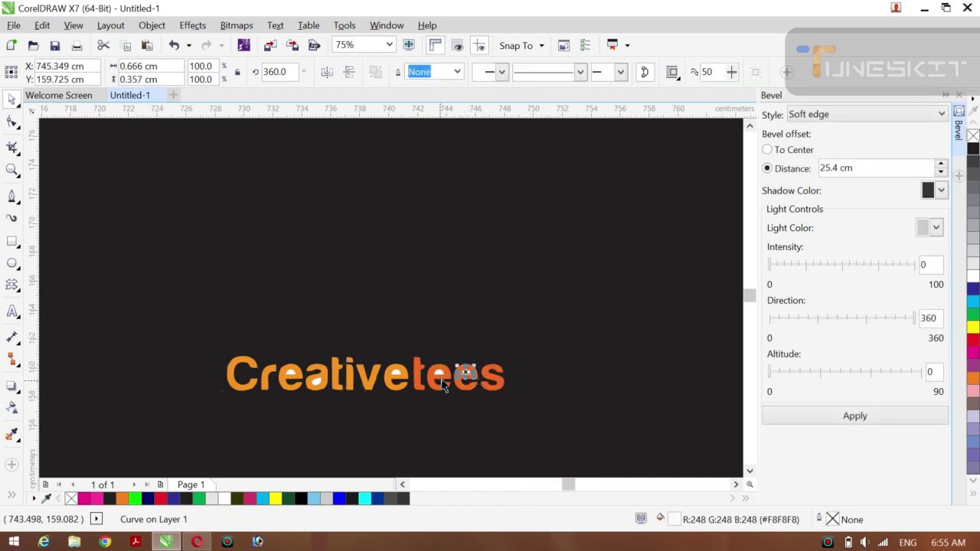
pyautogui.keyDown('shift'); pyautogui.click(438, 377); pyautogui.keyUp('shift')
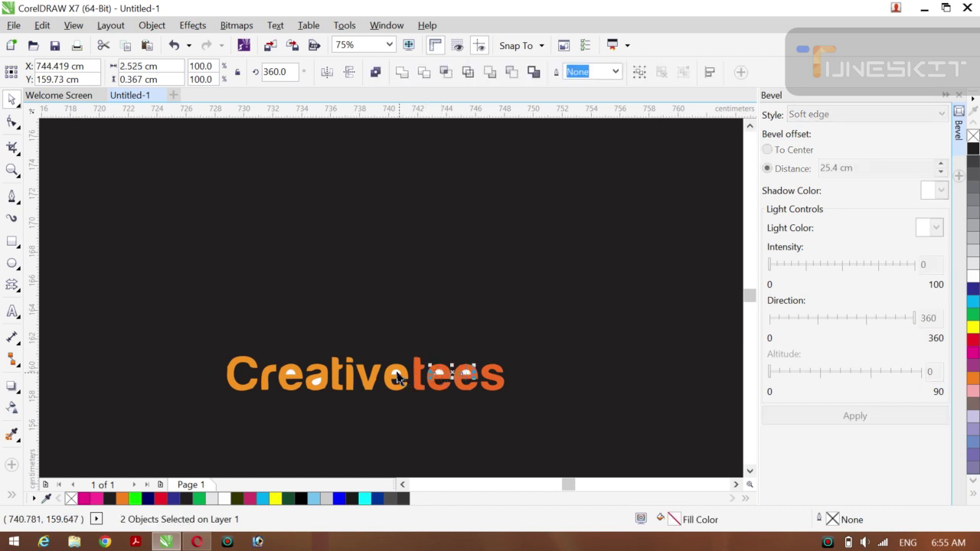
pyautogui.keyDown('shift'); pyautogui.click(397, 375); pyautogui.keyUp('shift')
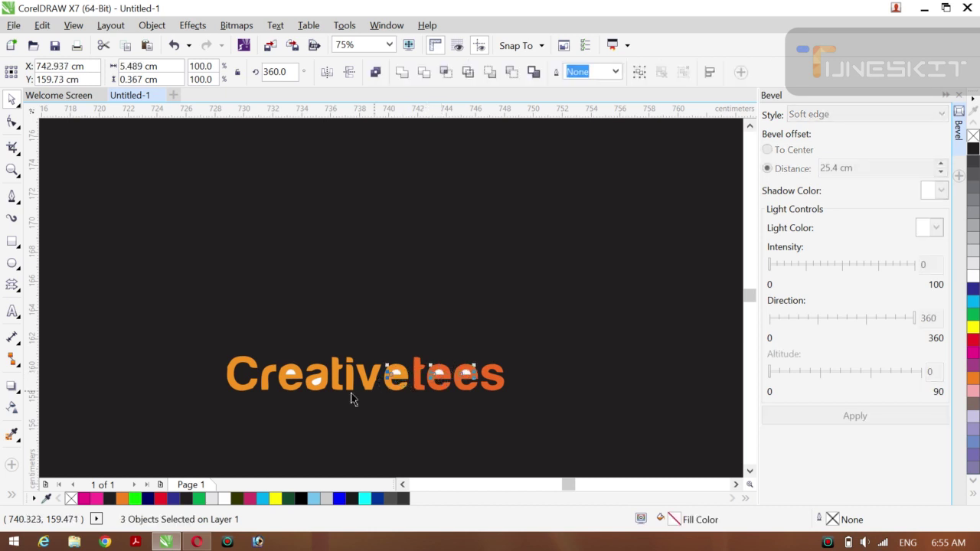
pyautogui.keyDown('shift'); pyautogui.click(314, 379); pyautogui.keyUp('shift')
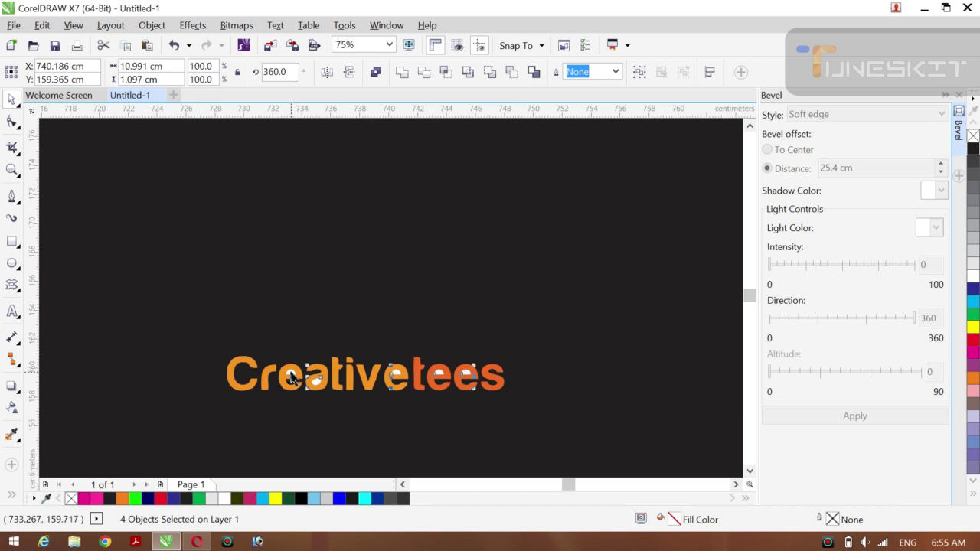
pyautogui.keyDown('shift'); pyautogui.click(290, 374); pyautogui.keyUp('shift')
pyautogui.press('Escape')
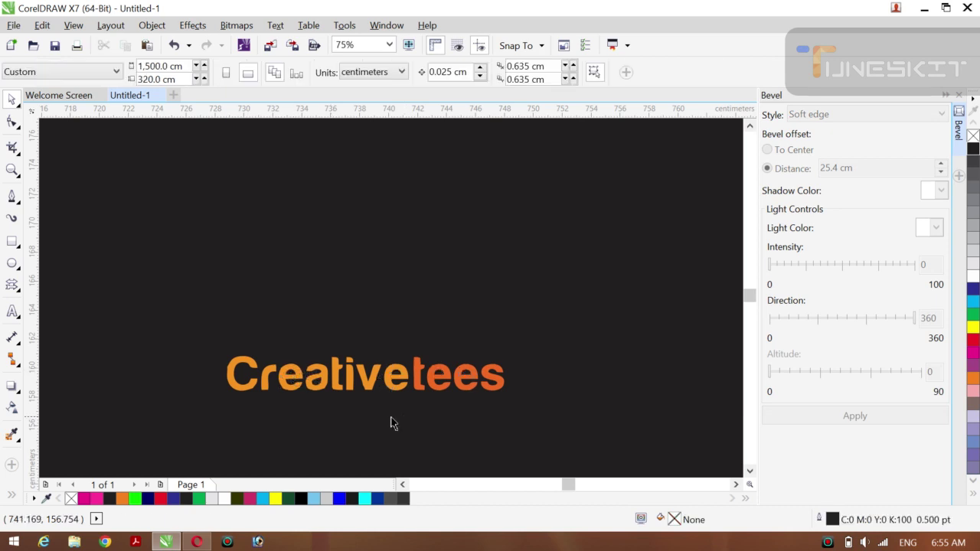
# Delete the page-sized black background rectangle from behind the shirt outline and lettering.
pyautogui.press('z')
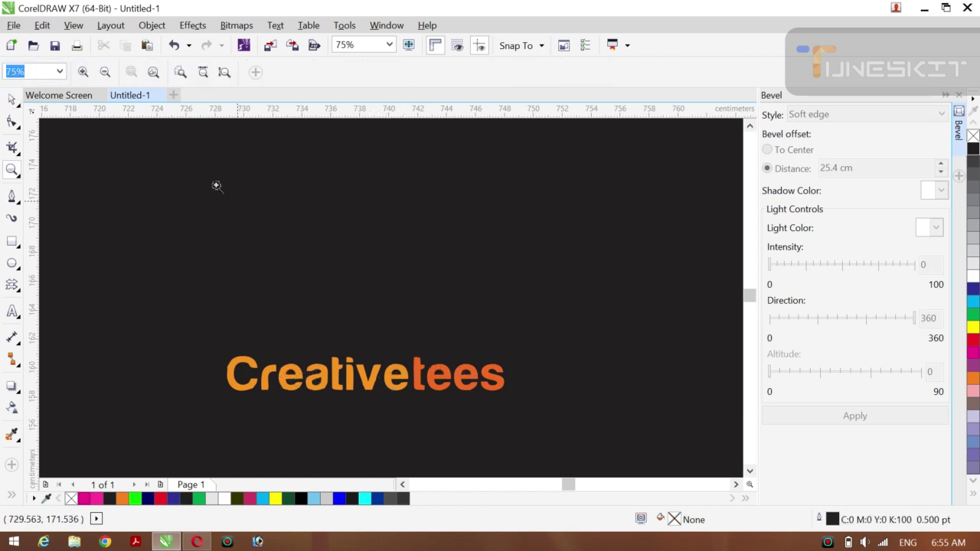
pyautogui.click(107, 71)
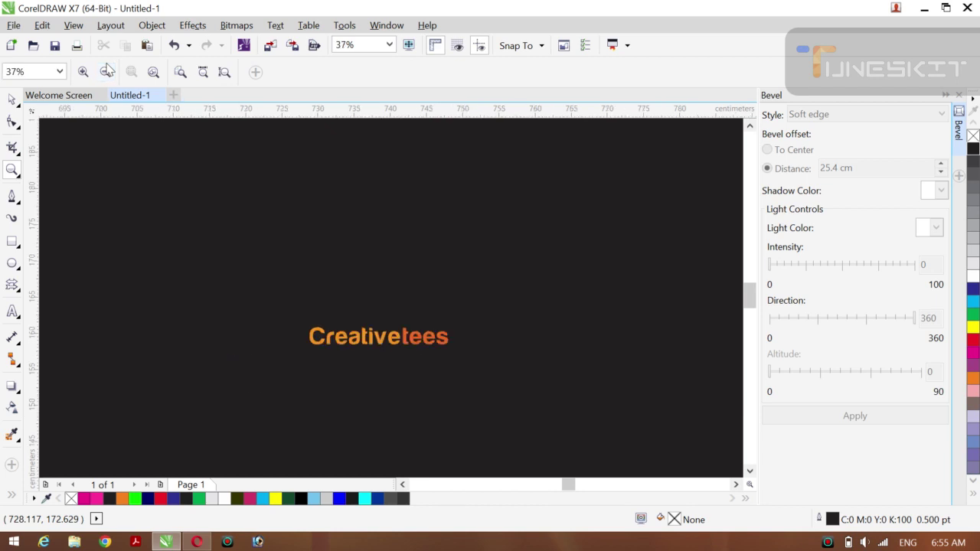
pyautogui.click(108, 71)
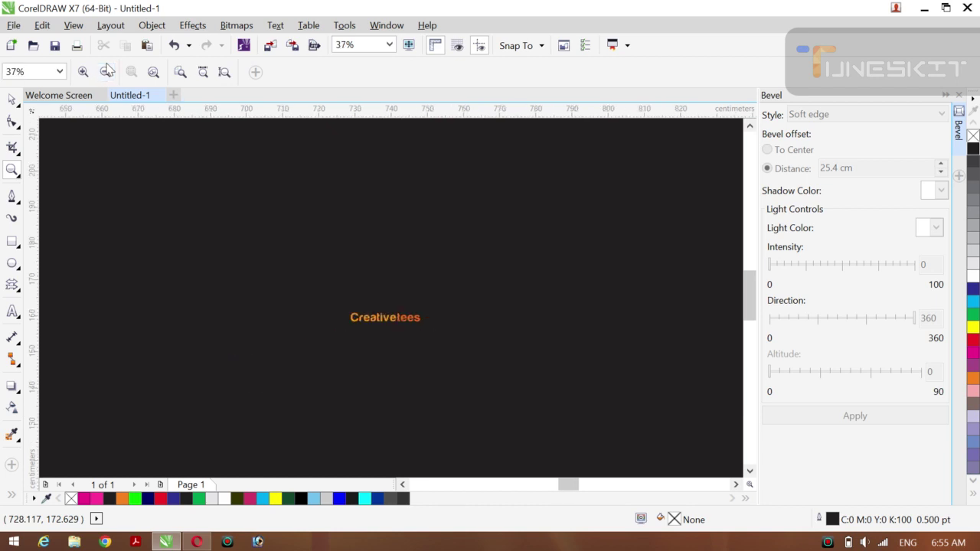
pyautogui.click(12, 100)
pyautogui.click(716, 290)
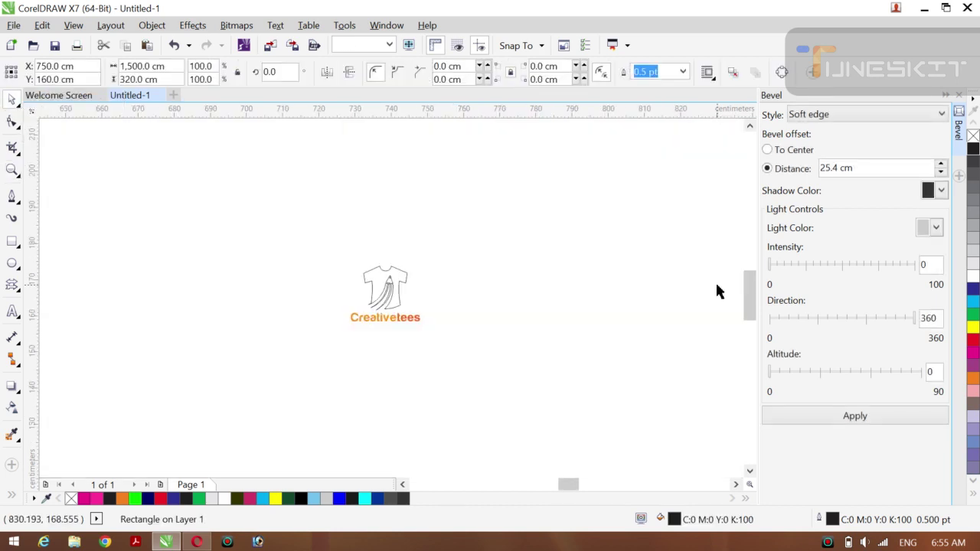
pyautogui.press('Escape')
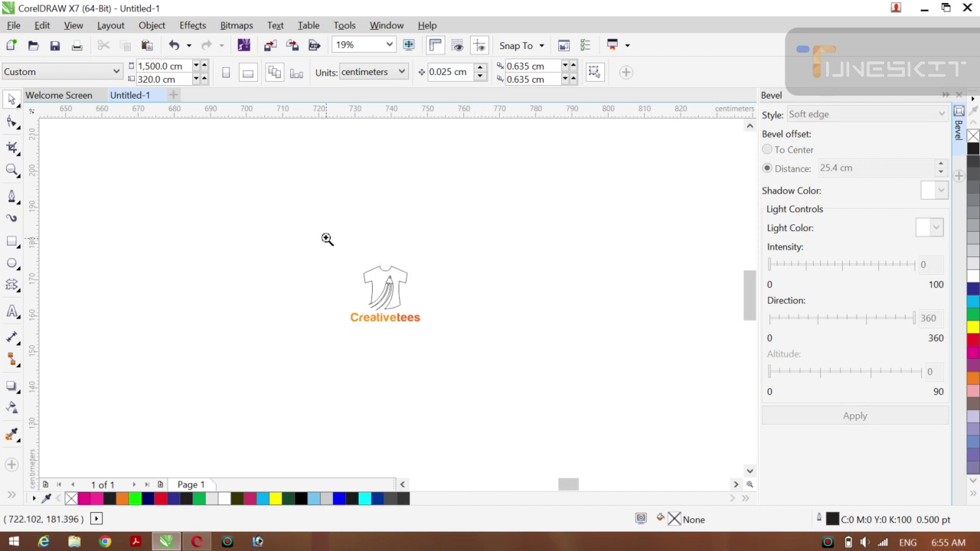
# Use Smart Fill on the shirt body around the pencil and colour the resulting shape orange (C0 M60 Y100 K0).
pyautogui.press('z')
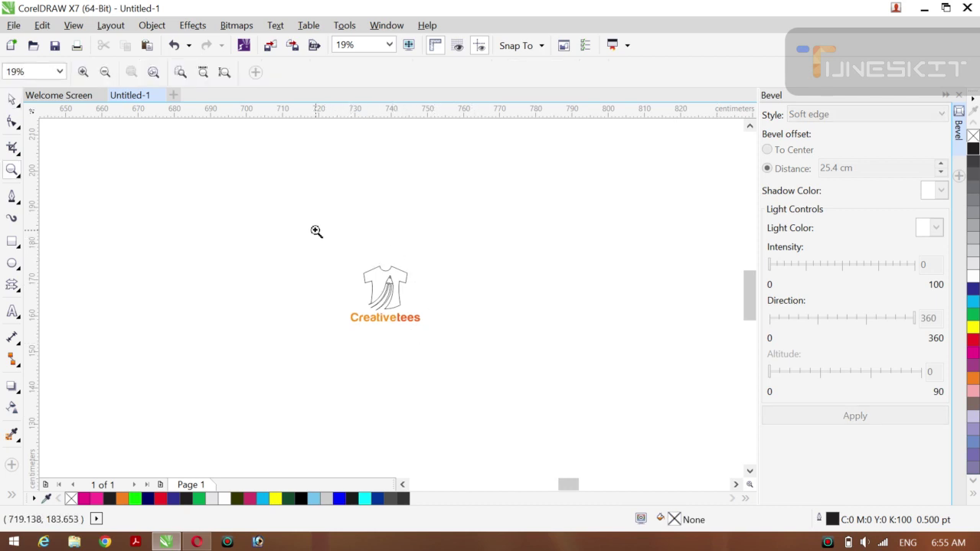
pyautogui.moveTo(315, 230); pyautogui.dragTo(437, 335)
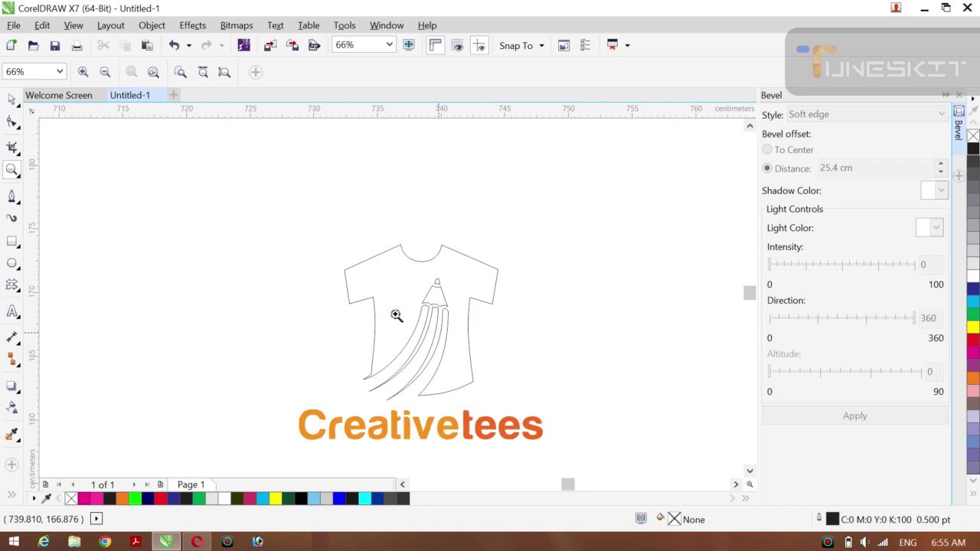
pyautogui.moveTo(291, 218); pyautogui.dragTo(563, 459)
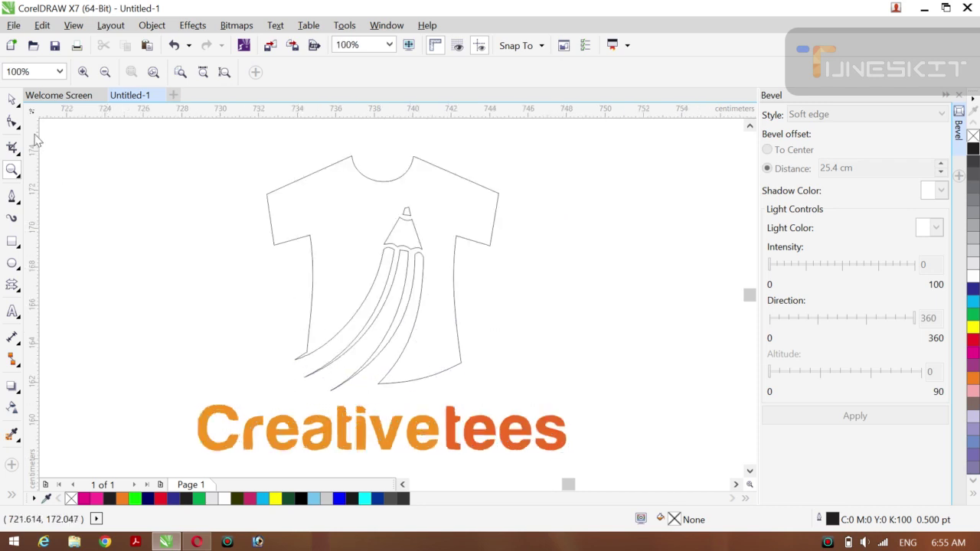
pyautogui.click(17, 104)
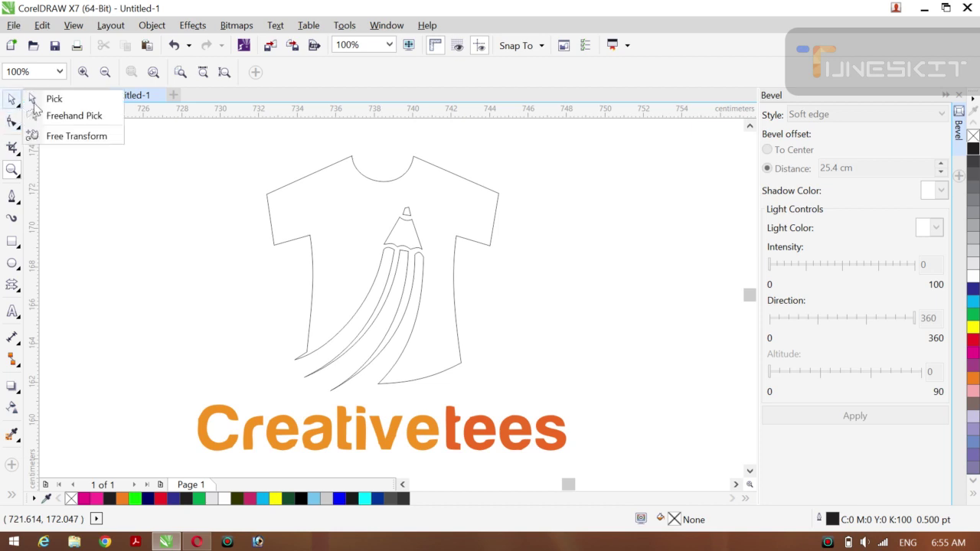
pyautogui.click(48, 102)
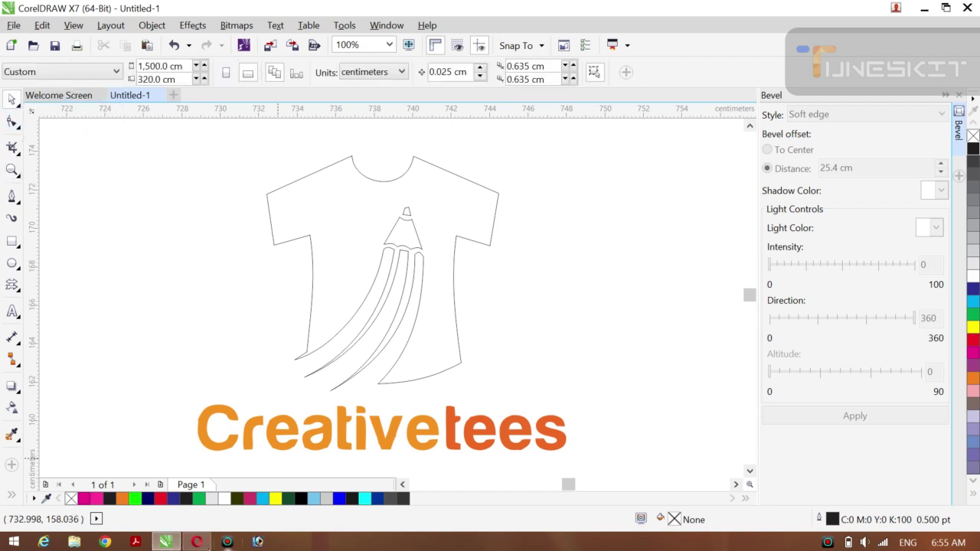
pyautogui.moveTo(188, 545)
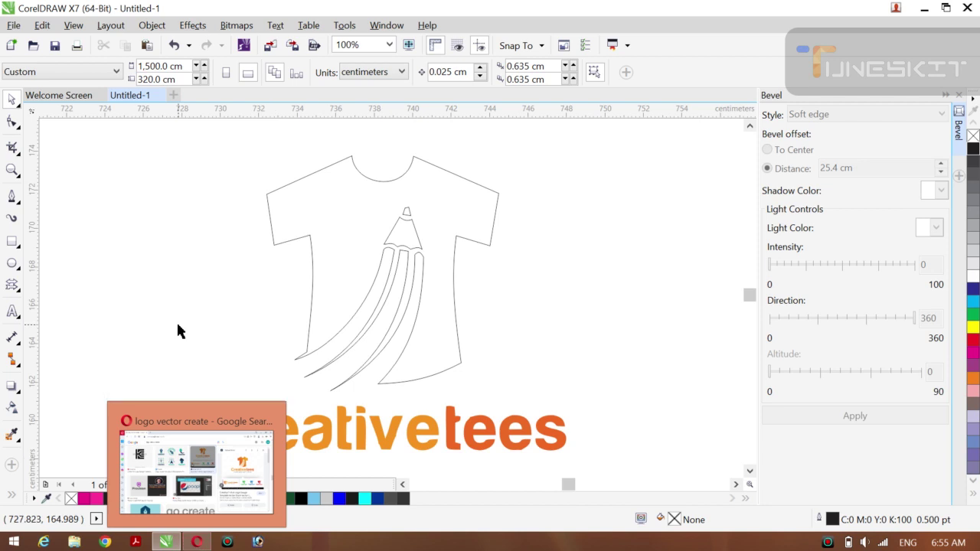
pyautogui.click(13, 496)
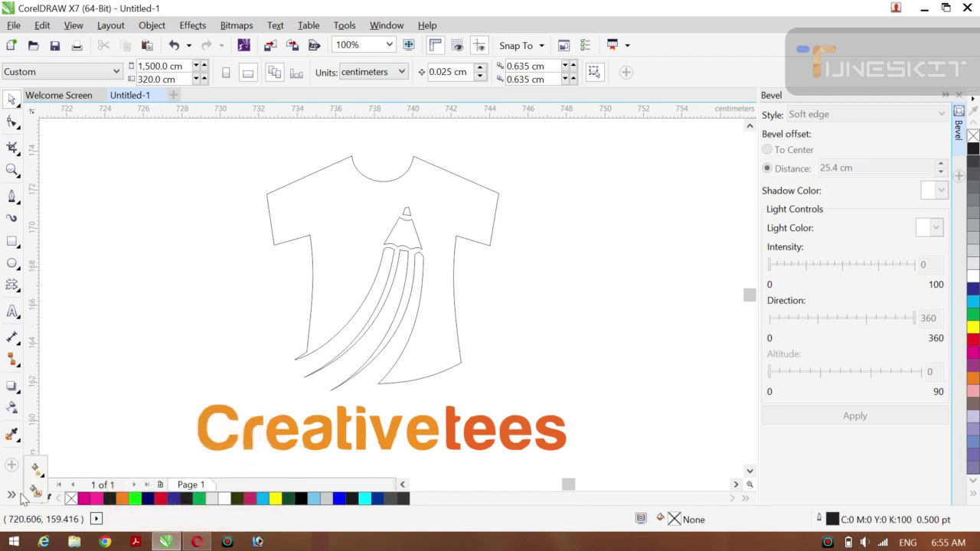
pyautogui.click(34, 490)
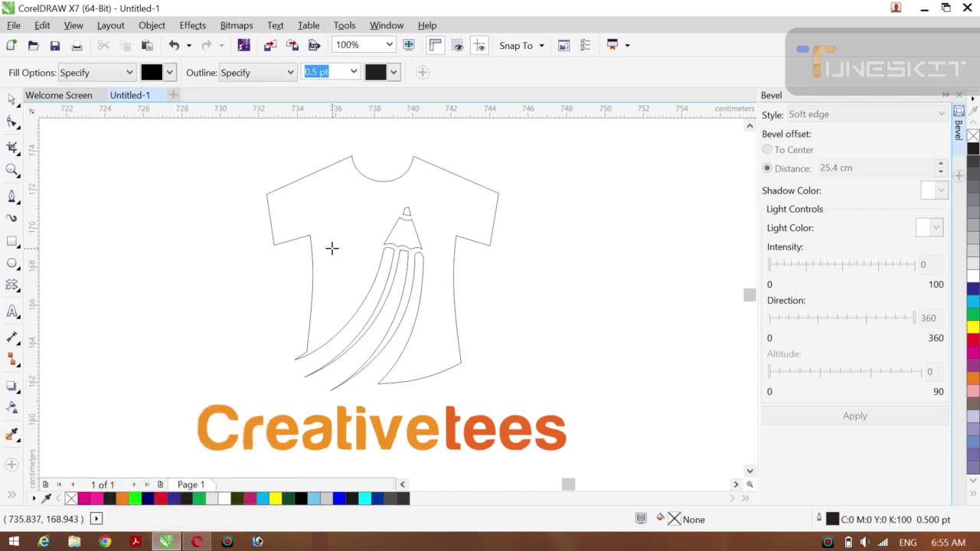
pyautogui.click(332, 249)
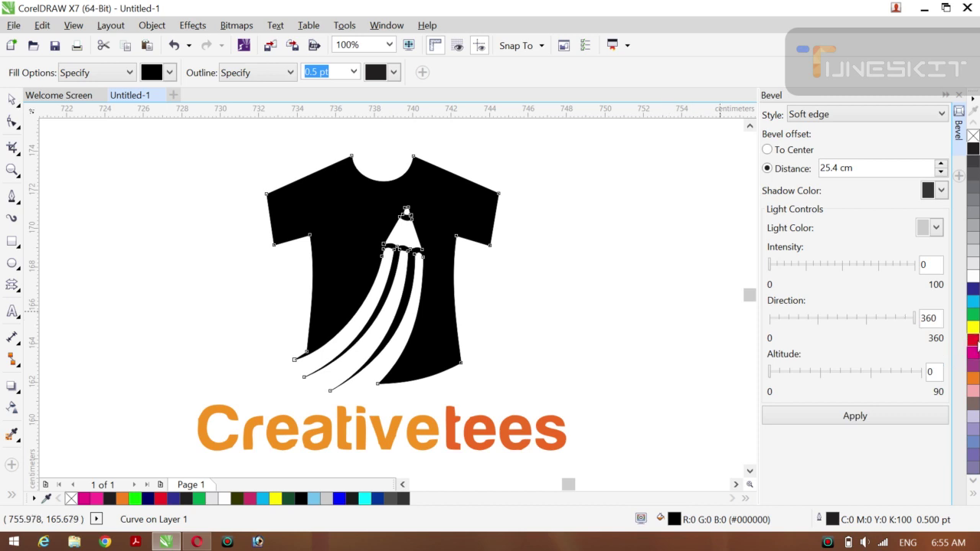
pyautogui.click(972, 380)
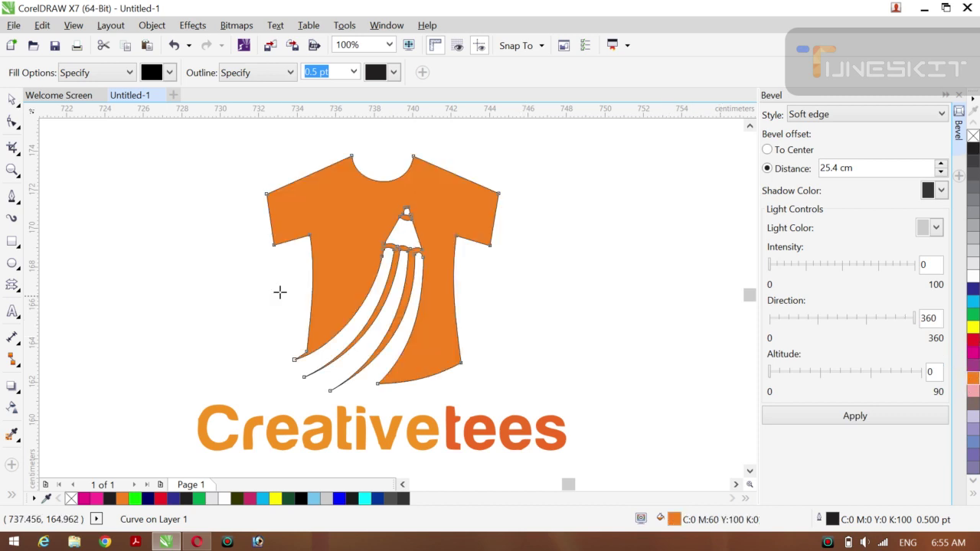
# Select the whole shirt and pencil artwork above the lettering and set its outline width to None.
pyautogui.click(19, 110)
pyautogui.click(46, 97)
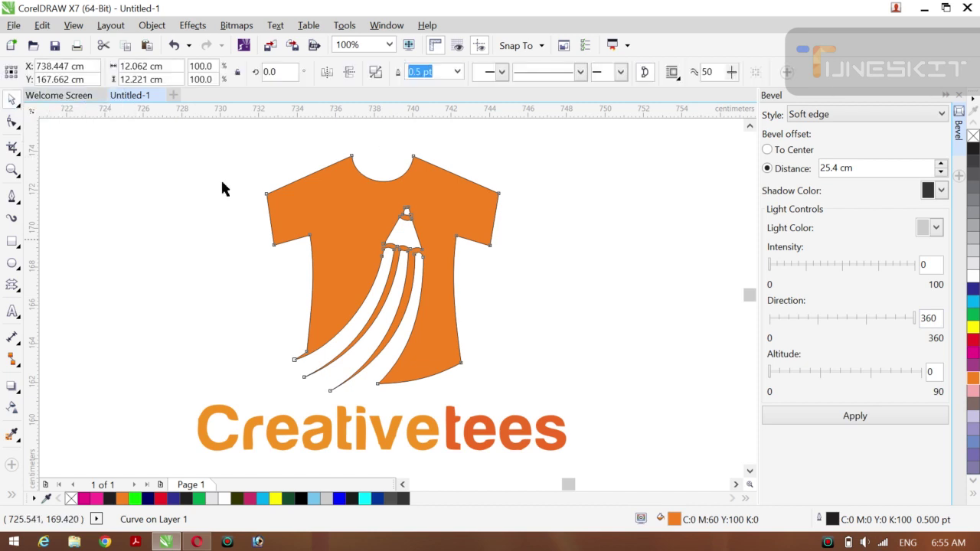
pyautogui.click(191, 153)
pyautogui.moveTo(191, 149); pyautogui.dragTo(525, 407)
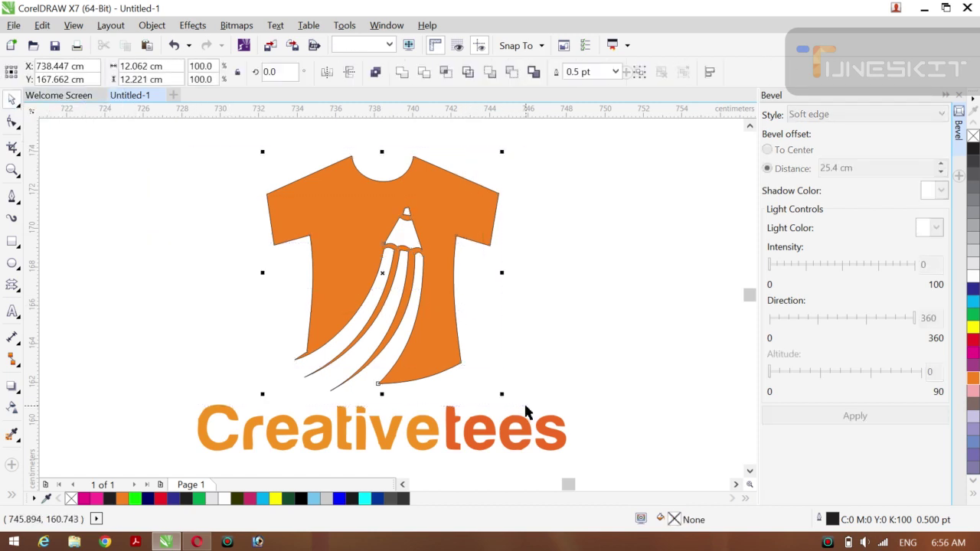
pyautogui.click(616, 73)
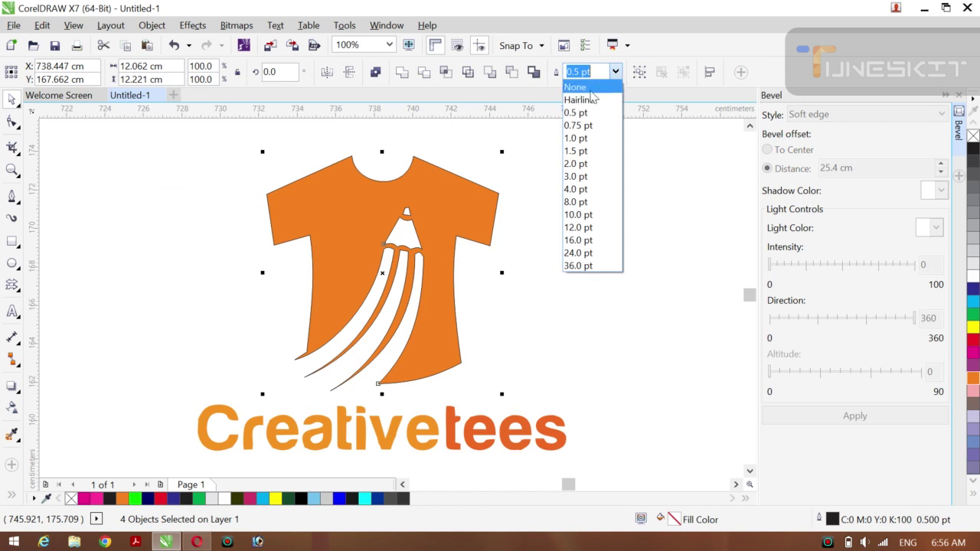
pyautogui.click(582, 87)
pyautogui.click(604, 284)
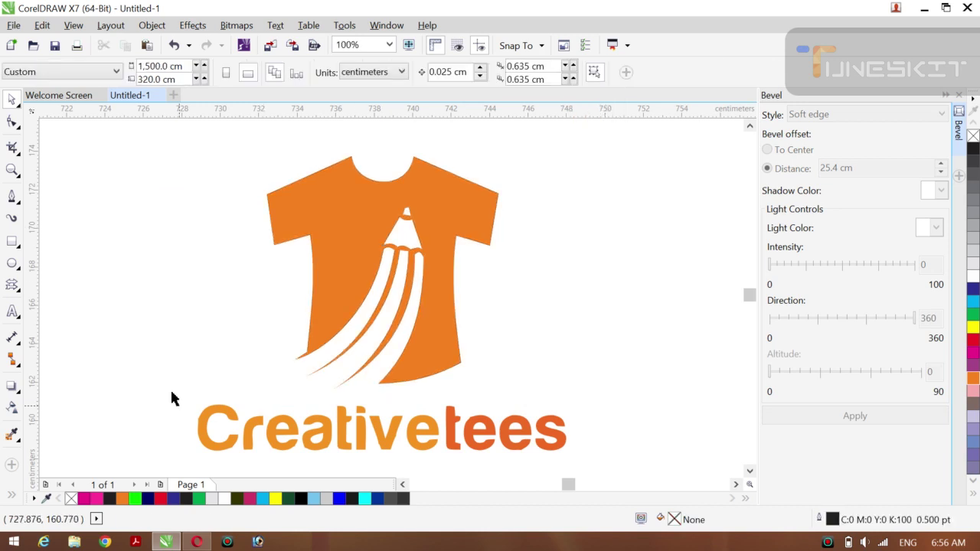
# Weld all the Creativetees letters into a single curve in one shared orange.
pyautogui.moveTo(165, 378); pyautogui.dragTo(580, 481)
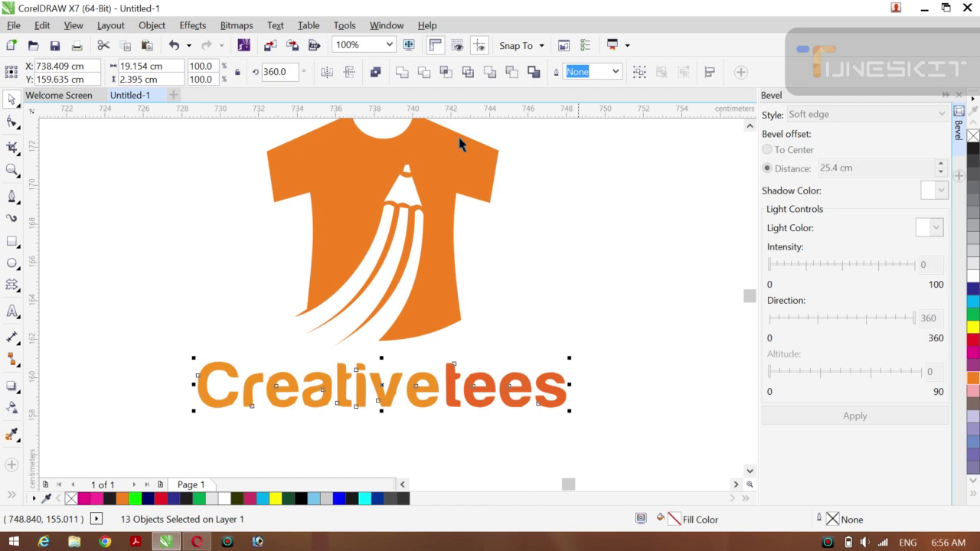
pyautogui.click(402, 74)
pyautogui.click(583, 252)
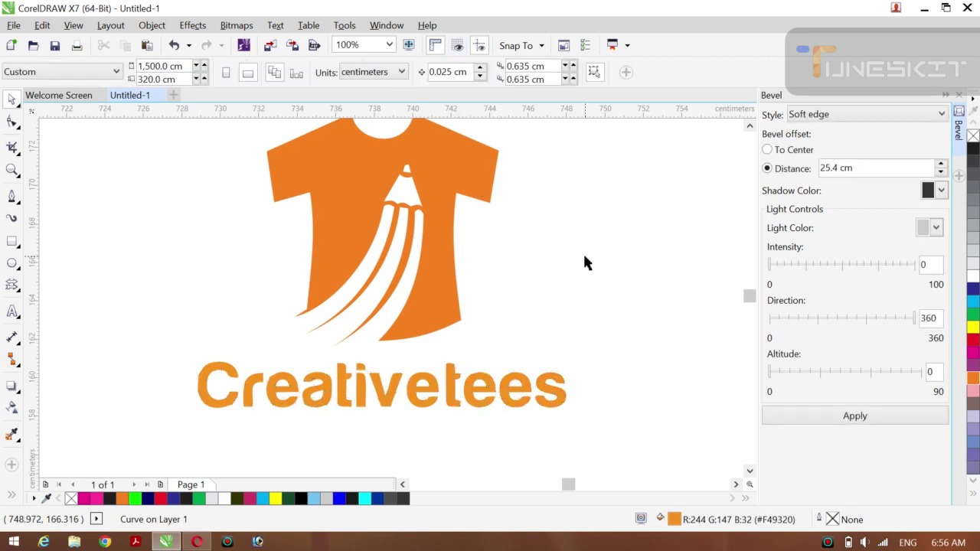
# Move the welded lettering up closer to the shirt's hem and place a duplicate slightly above and left of it.
pyautogui.click(411, 403)
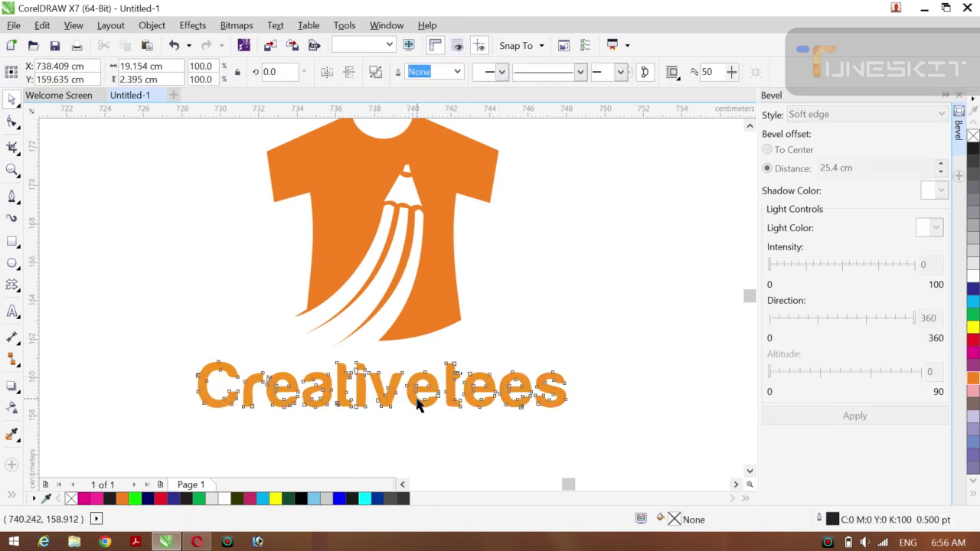
pyautogui.moveTo(383, 383); pyautogui.dragTo(378, 367)
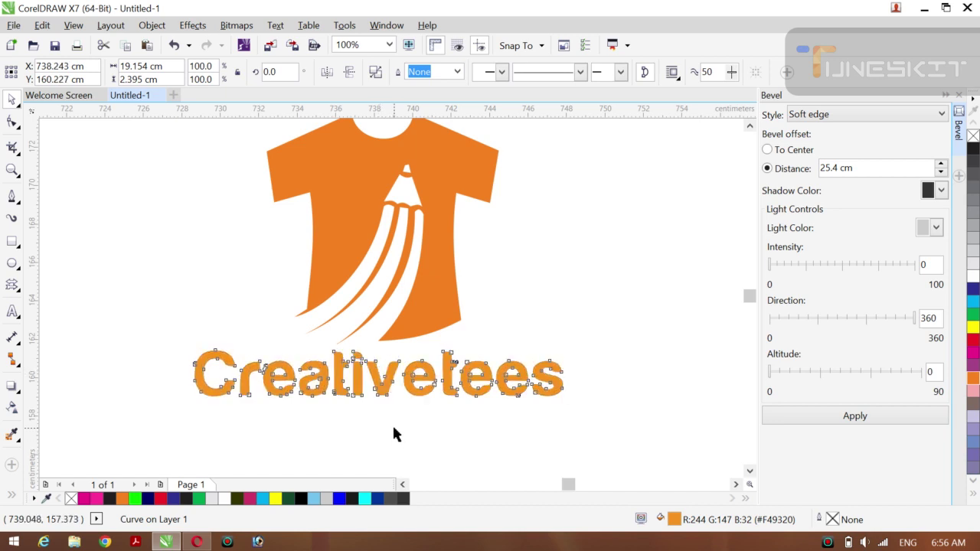
pyautogui.press('Up')
pyautogui.press('Down')
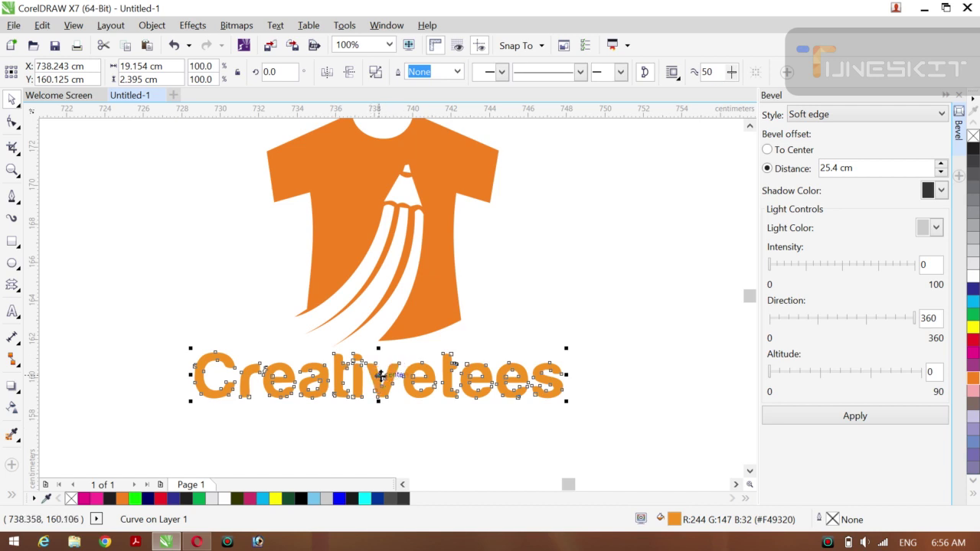
pyautogui.moveTo(385, 375)
pyautogui.mouseDown()
pyautogui.moveTo(378, 362)
pyautogui.moveTo(377, 371)
pyautogui.mouseUp()
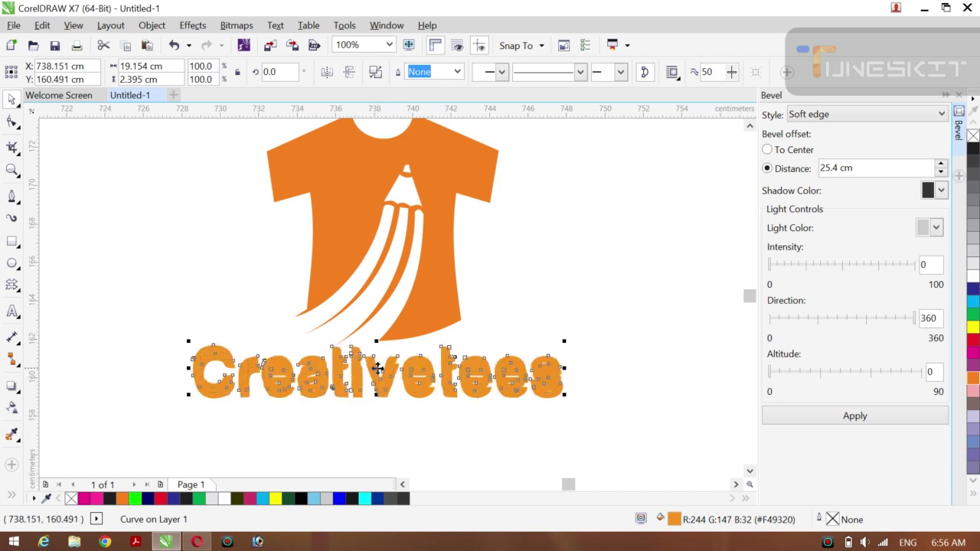
pyautogui.hotkey('ctrl', 'z')
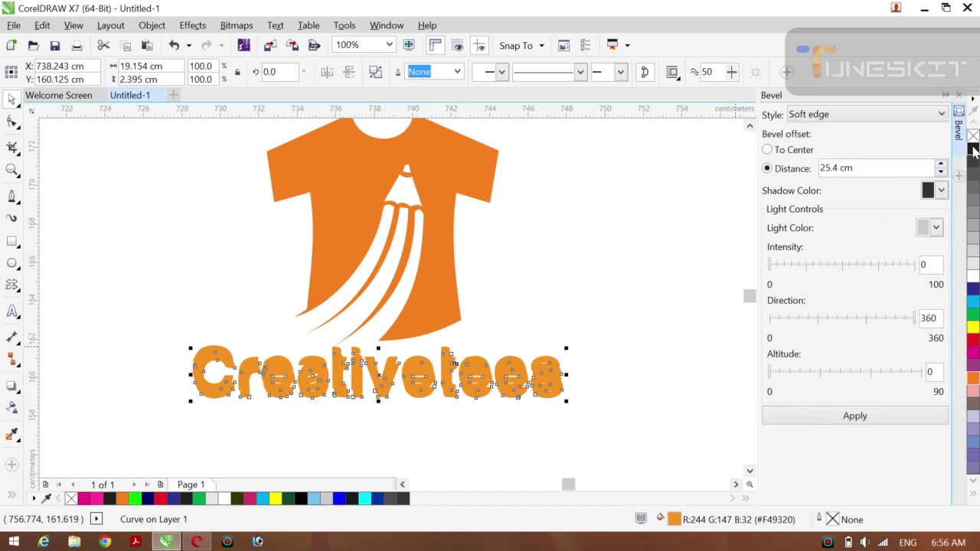
# Fill the rear copy of the Creativetees lettering with black to make a drop shadow.
pyautogui.moveTo(974, 150); pyautogui.dragTo(686, 293)
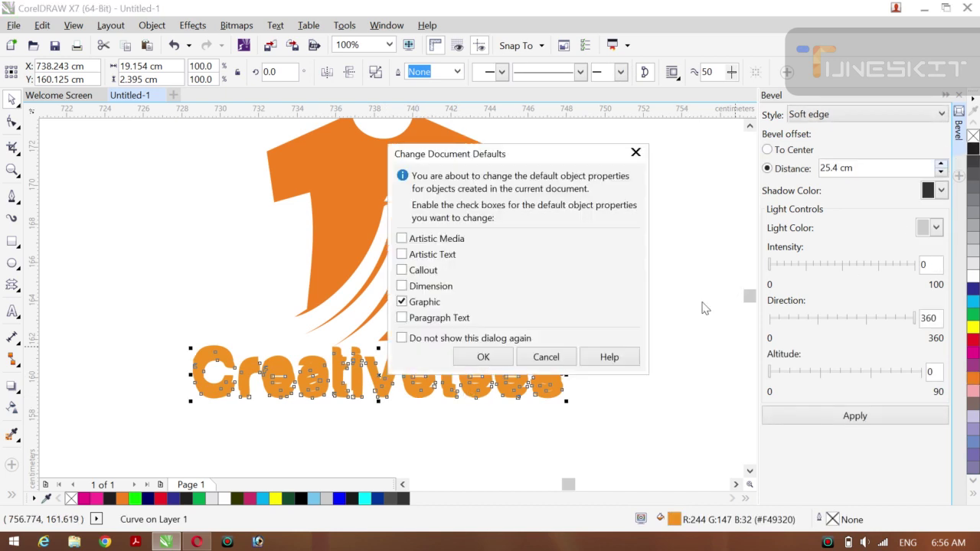
pyautogui.click(635, 154)
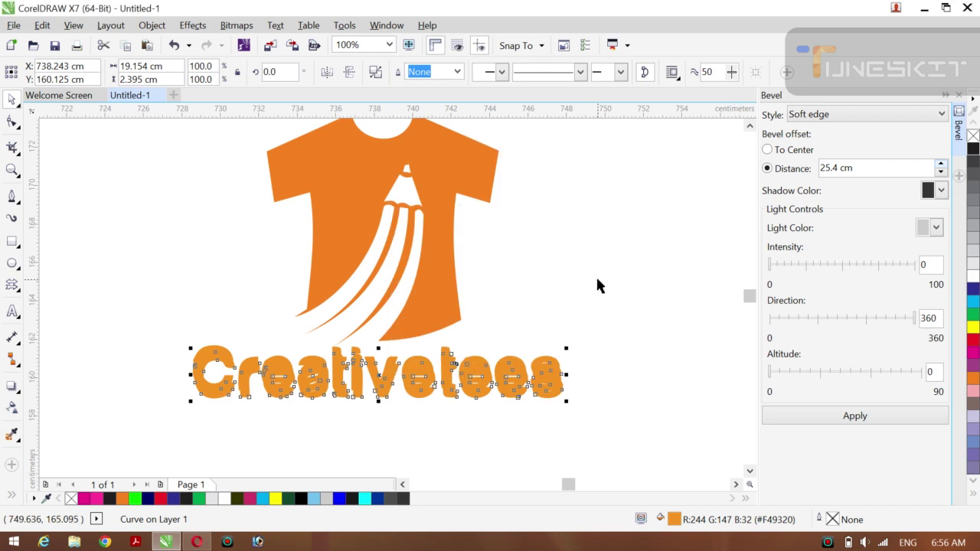
pyautogui.click(468, 415)
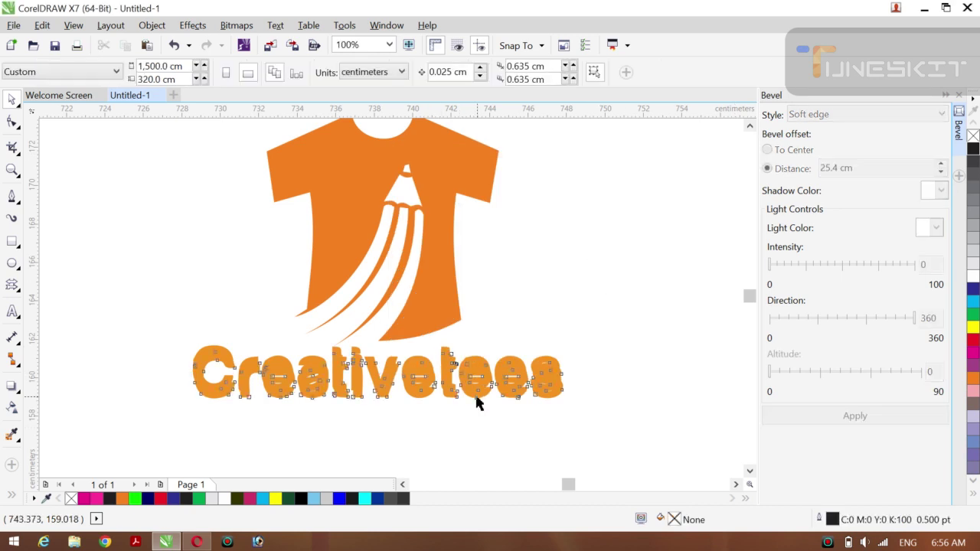
pyautogui.click(477, 397)
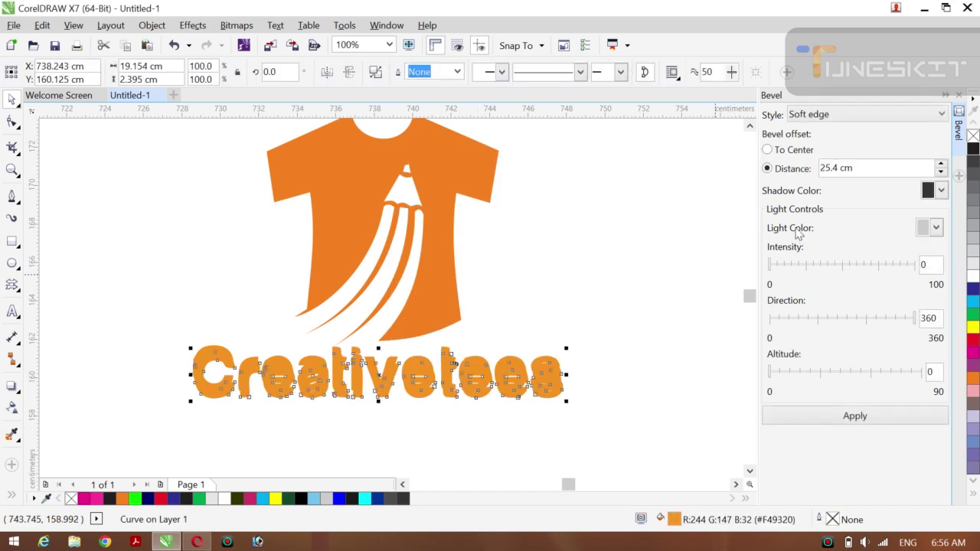
pyautogui.rightClick(973, 150)
pyautogui.click(697, 223)
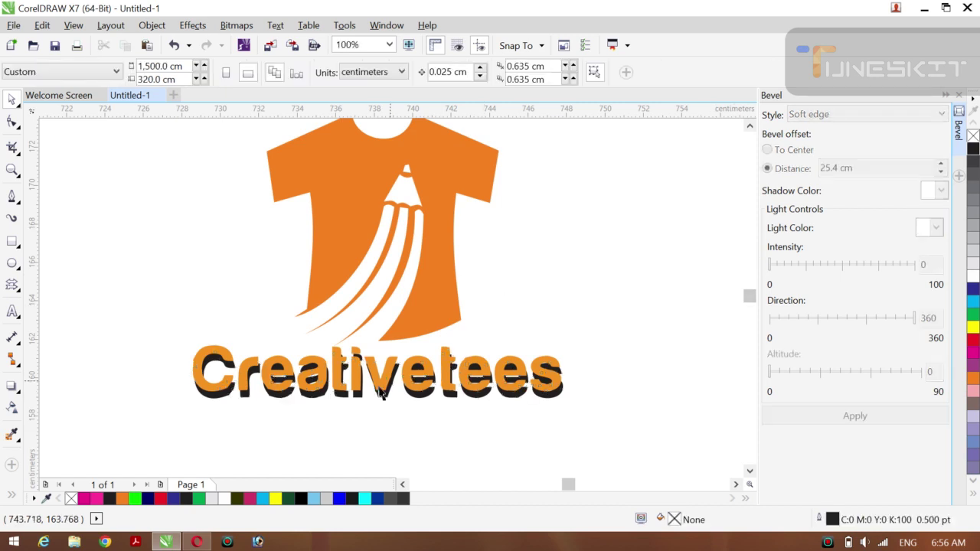
# Shift the orange front lettering slightly right and down so its black shadow falls toward the lower left.
pyautogui.click(417, 392)
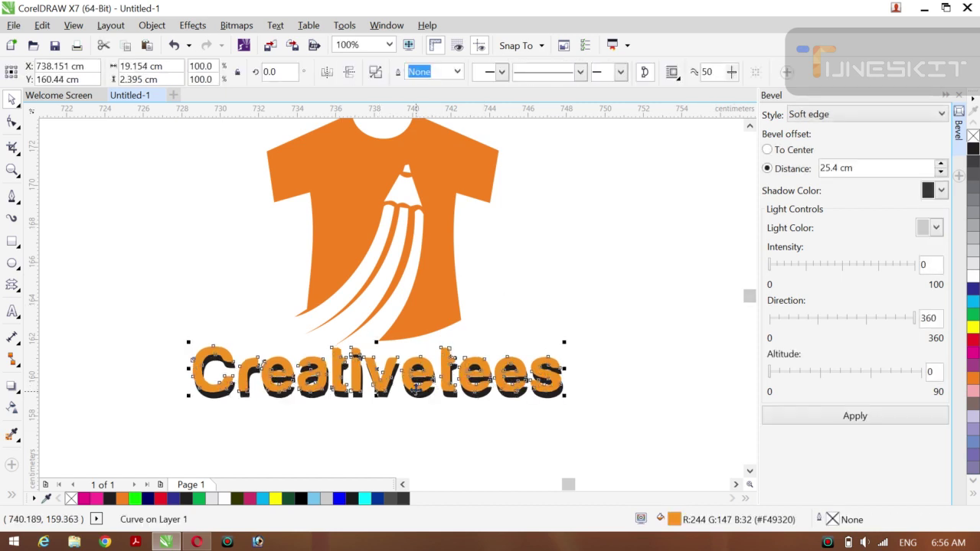
pyautogui.moveTo(416, 388); pyautogui.dragTo(416, 389)
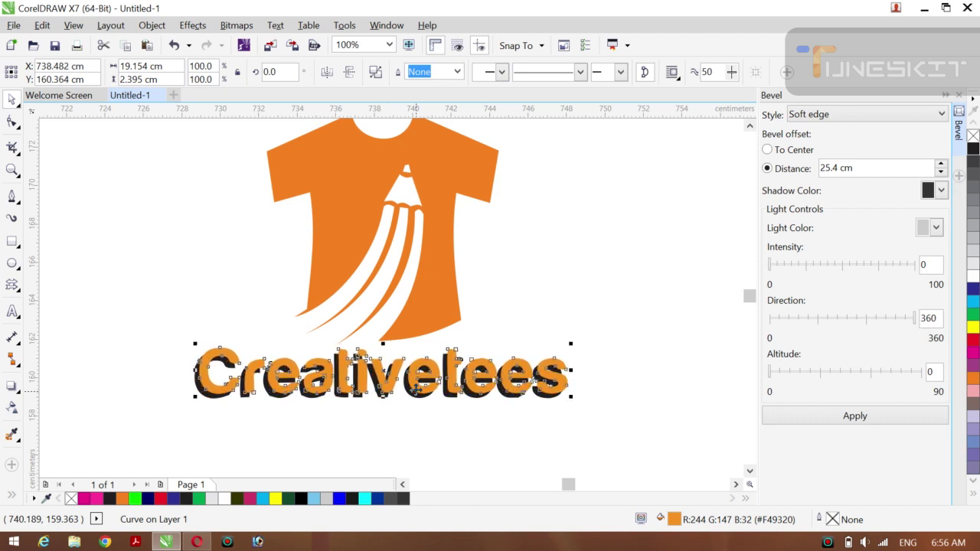
pyautogui.click(606, 191)
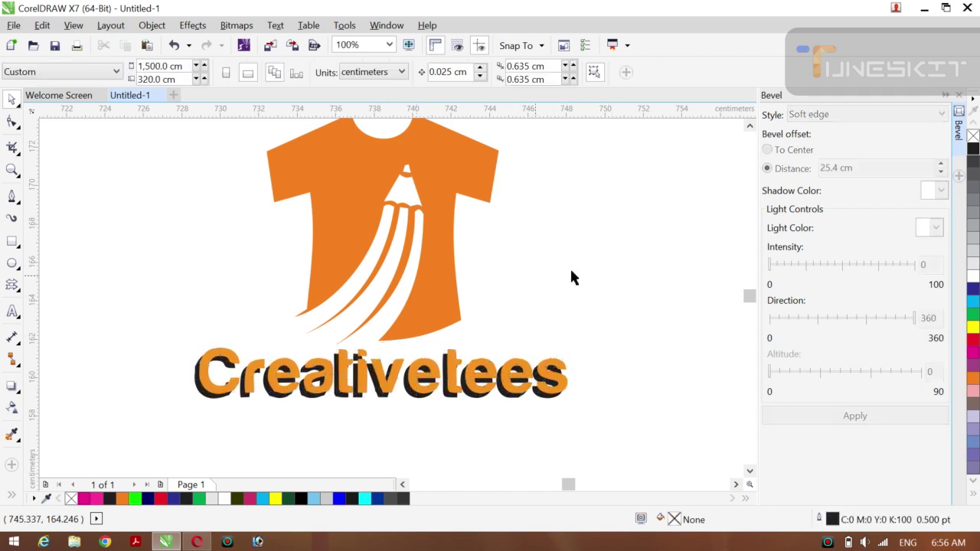
# Add a page-sized rectangle behind the logo, trying yellow (Y 100) and black (K 100) fills on it and undoing both fills.
pyautogui.scroll(1, 425, 257)
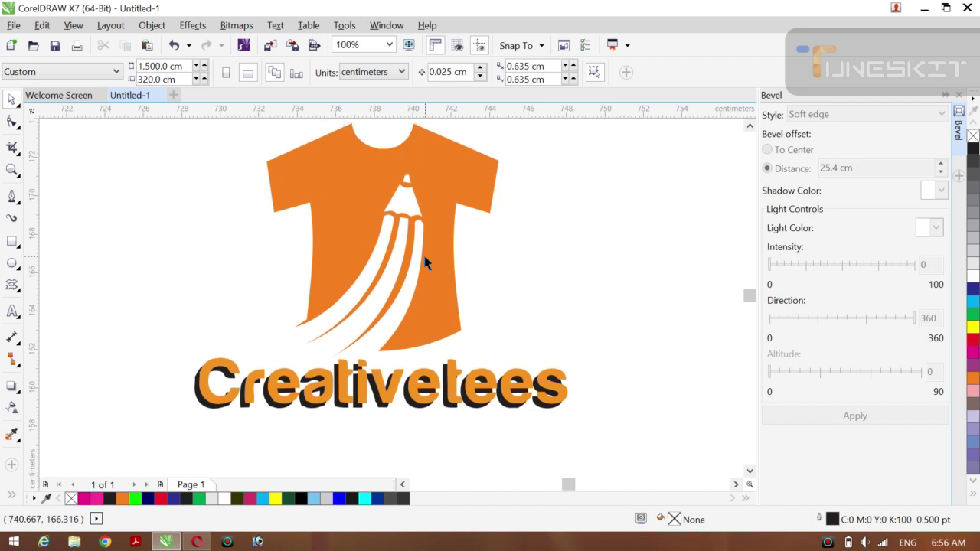
pyautogui.doubleClick(11, 242)
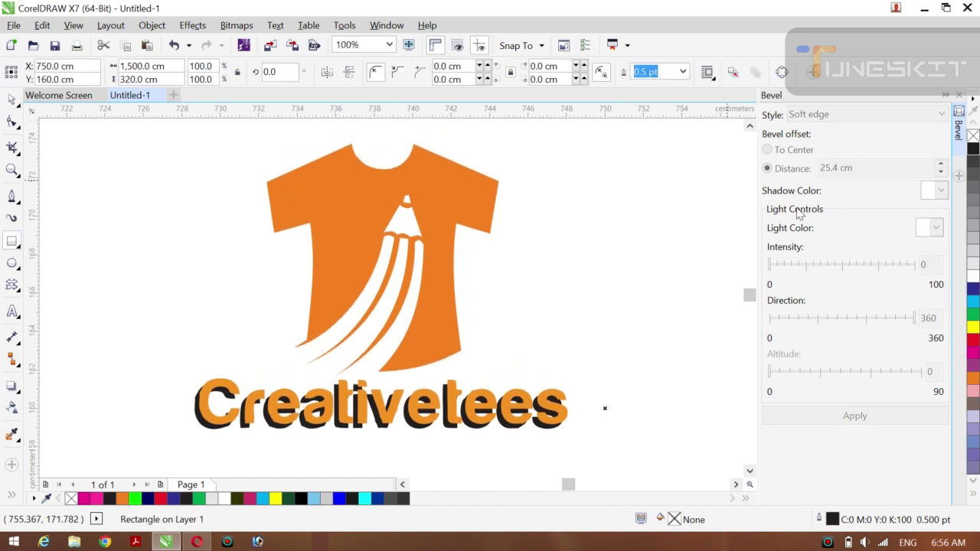
pyautogui.click(973, 327)
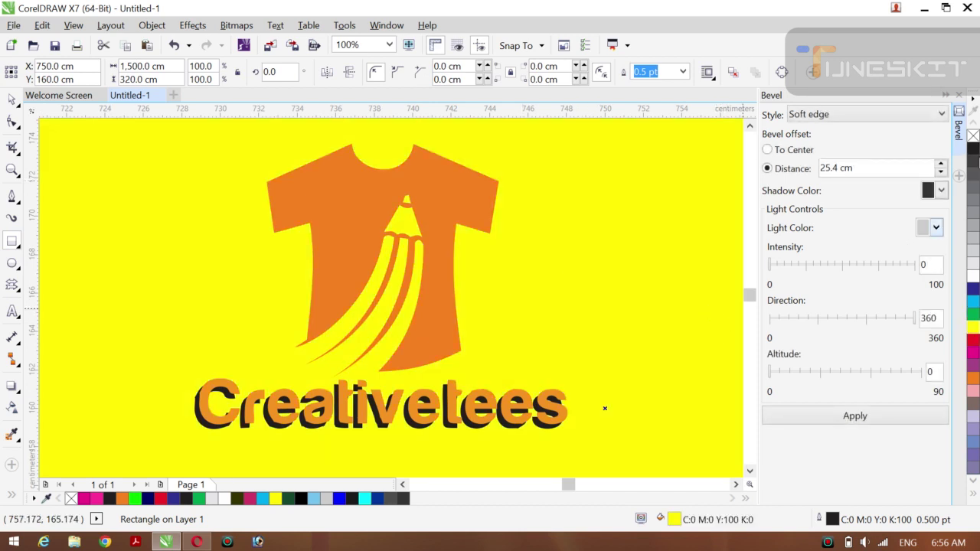
pyautogui.click(972, 150)
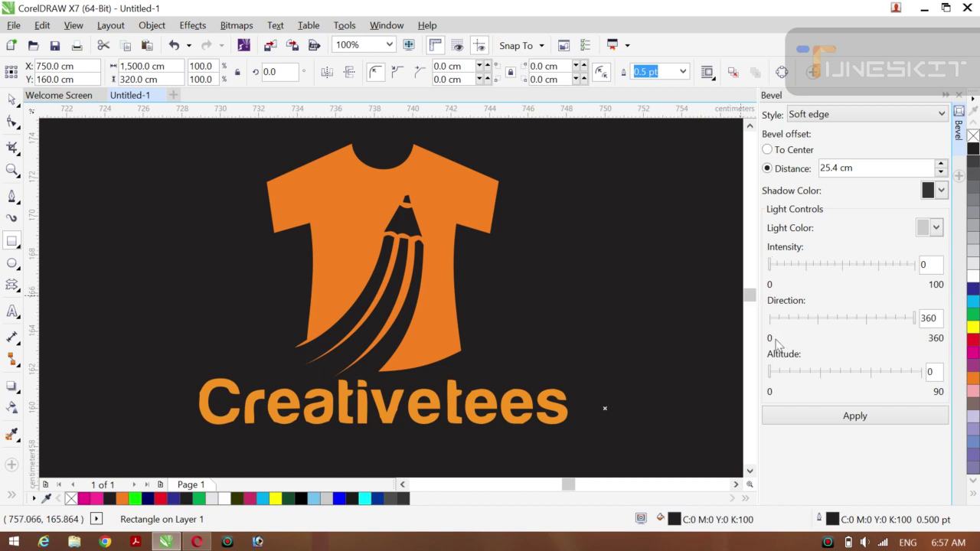
pyautogui.hotkey('ctrl', 'z')
pyautogui.hotkey('ctrl', 'z')
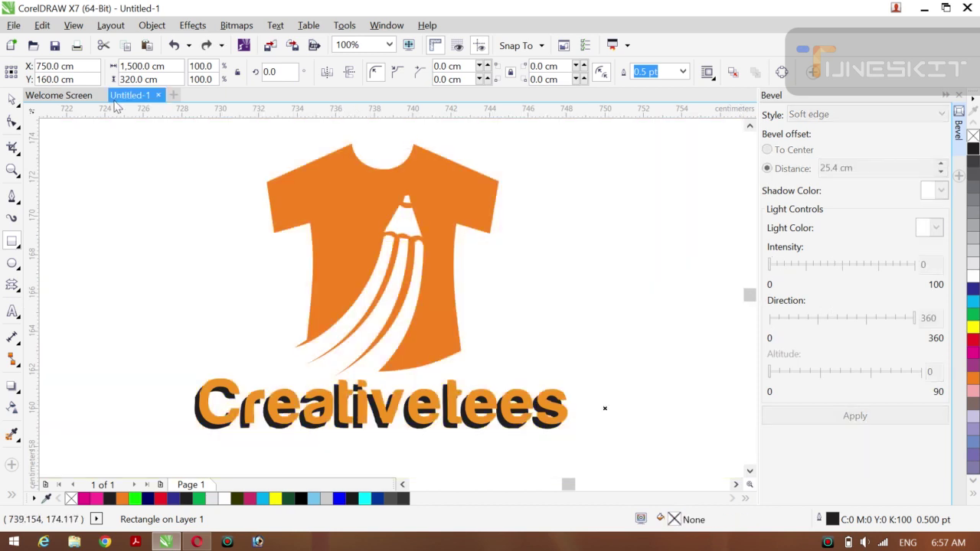
pyautogui.click(17, 104)
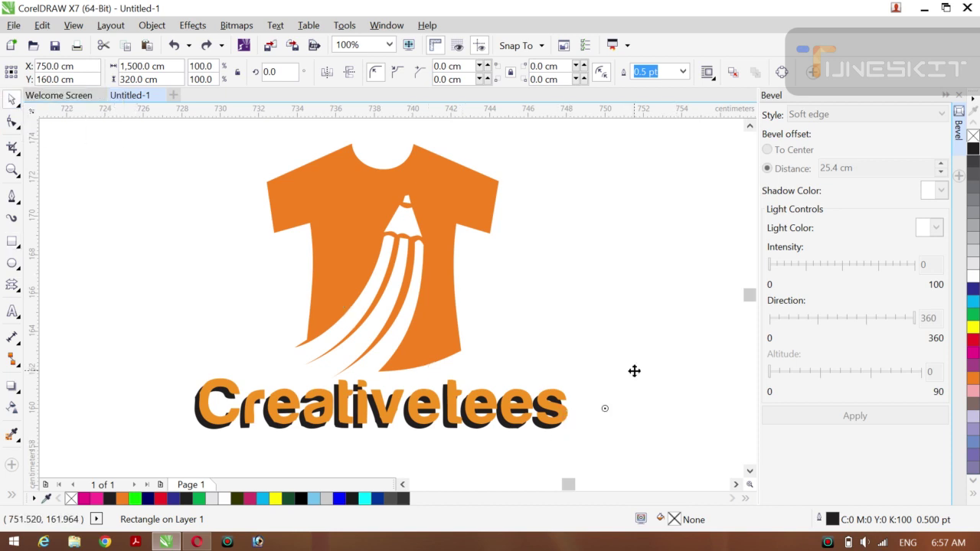
pyautogui.click(621, 221)
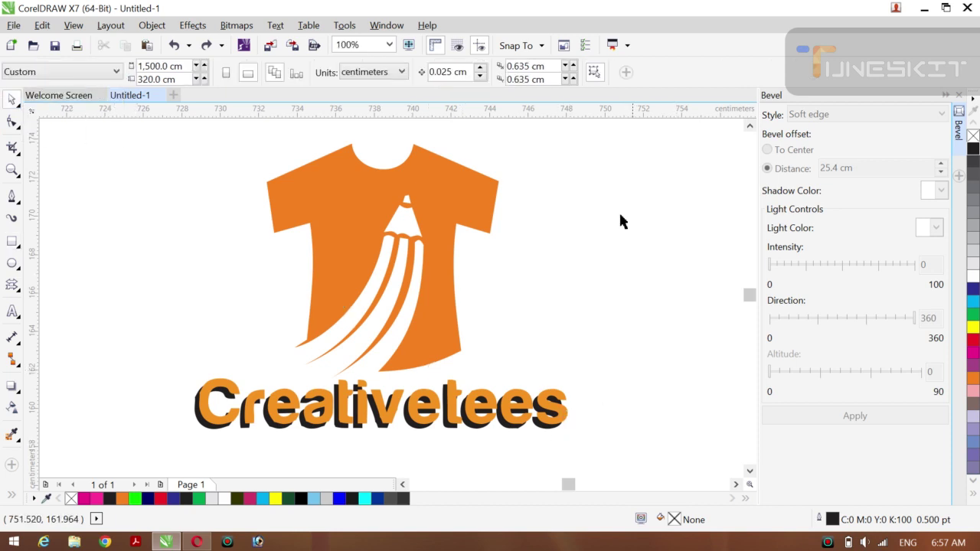
pyautogui.click(16, 104)
pyautogui.click(48, 98)
pyautogui.click(313, 227)
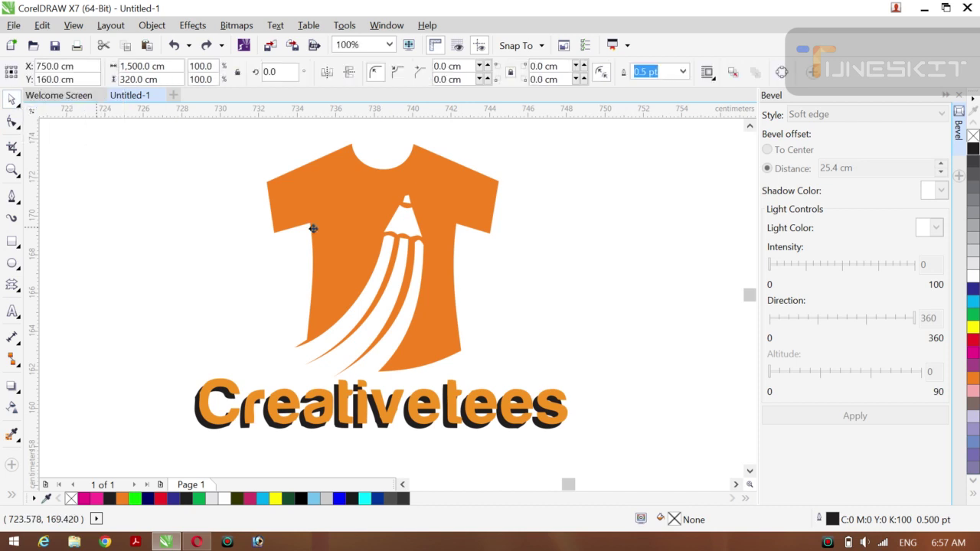
pyautogui.click(827, 542)
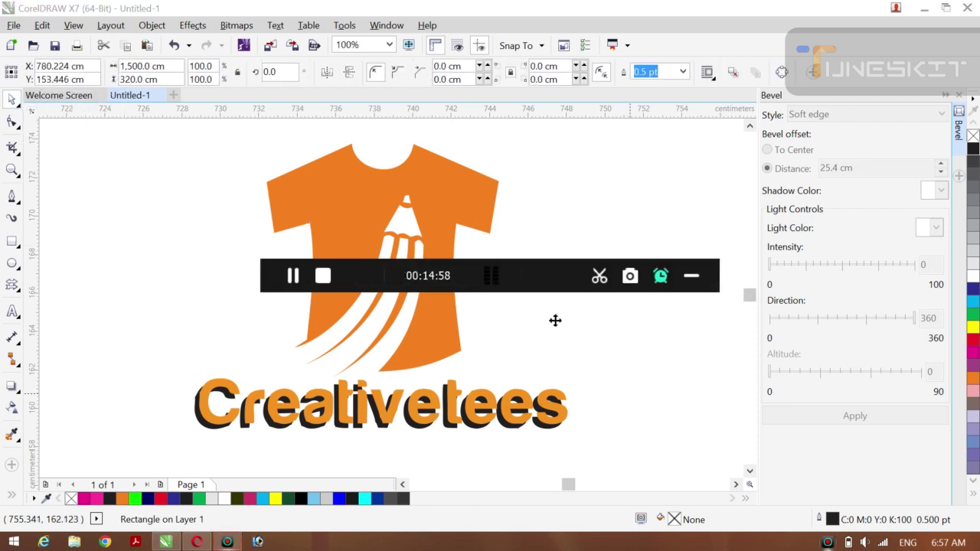